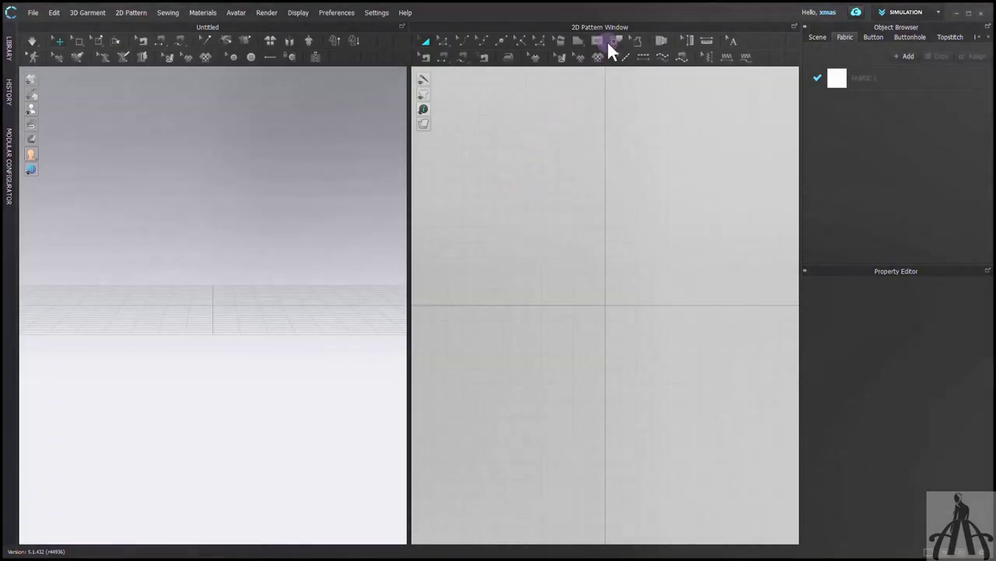
Start a new rectangle pattern and set its width and height to 100 in each.
click(609, 43)
click(579, 71)
click(578, 41)
click(500, 230)
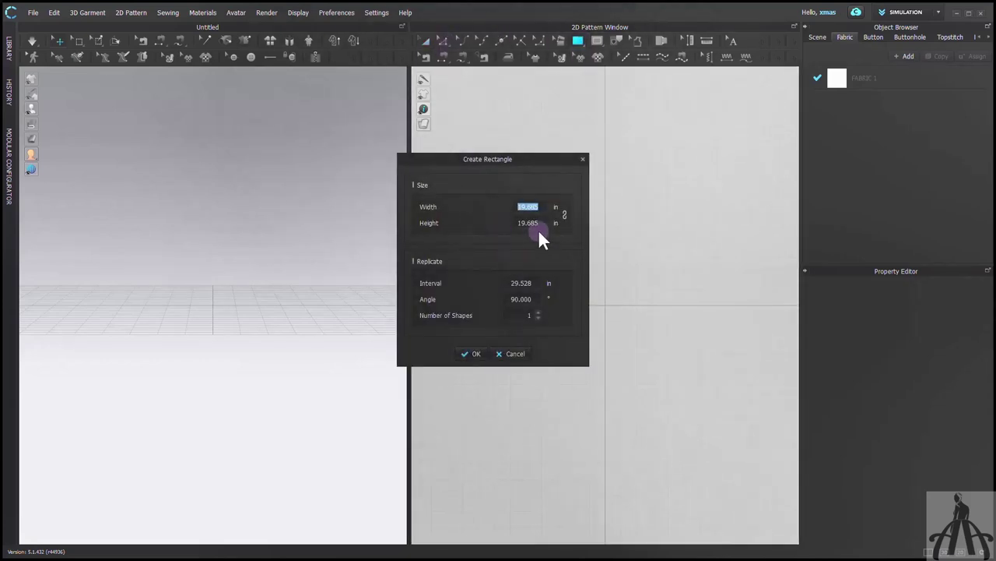
text(50)
key(Tab)
text(50)
key(BackSpace)
key(BackSpace)
text(100)
click(520, 206)
text(100)
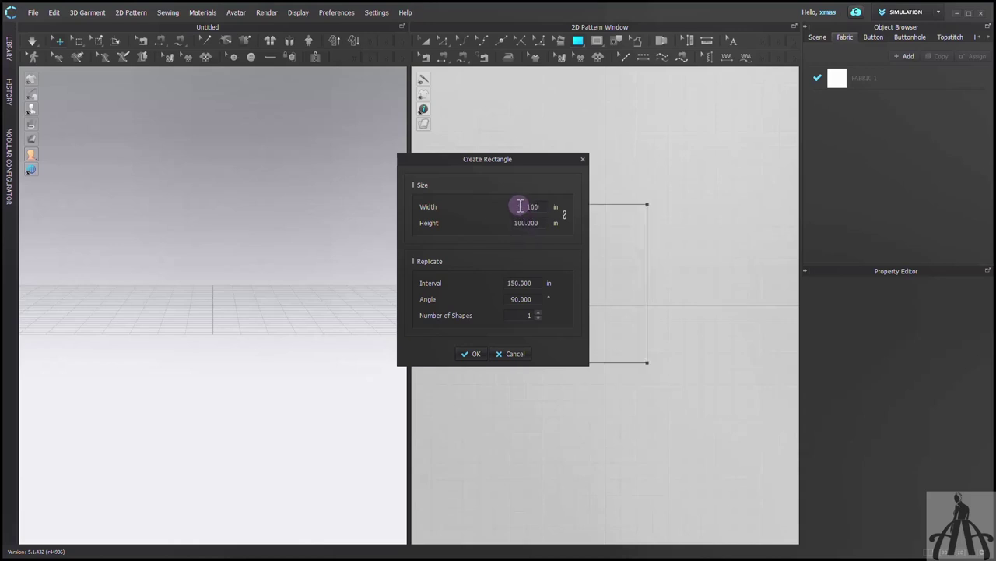
Create the rectangle as three replicated shapes at a 100 in interval.
click(538, 314)
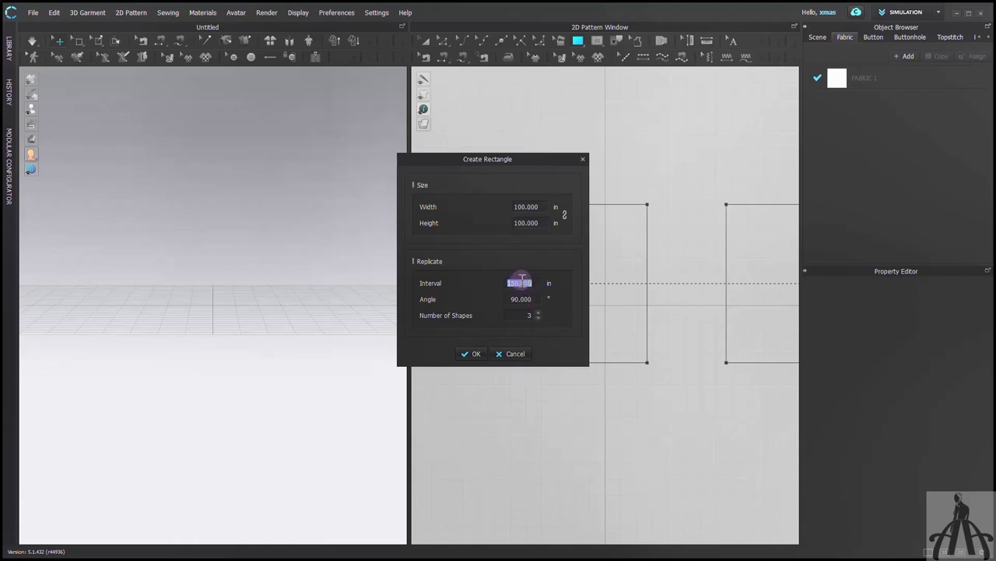
text(110)
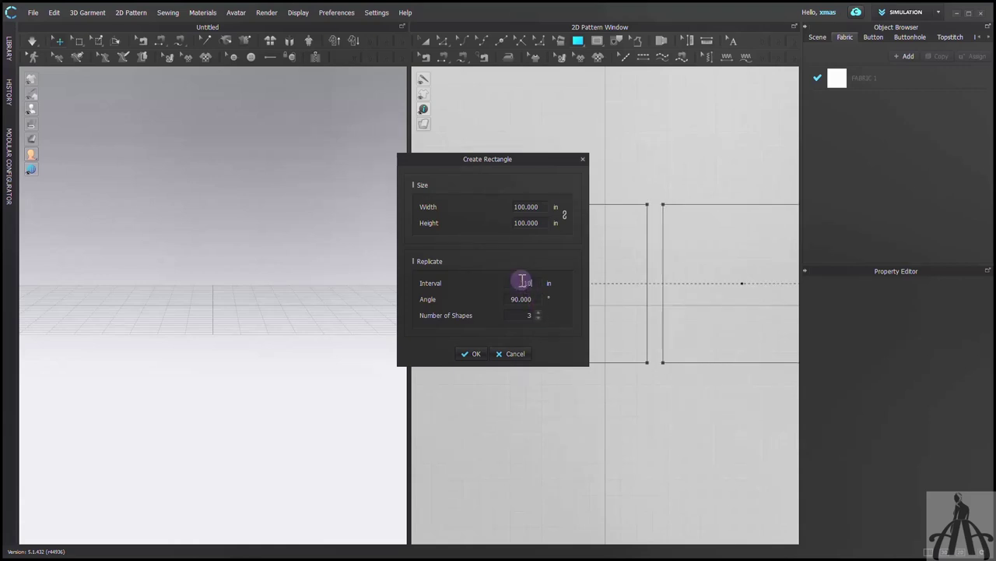
key(BackSpace)
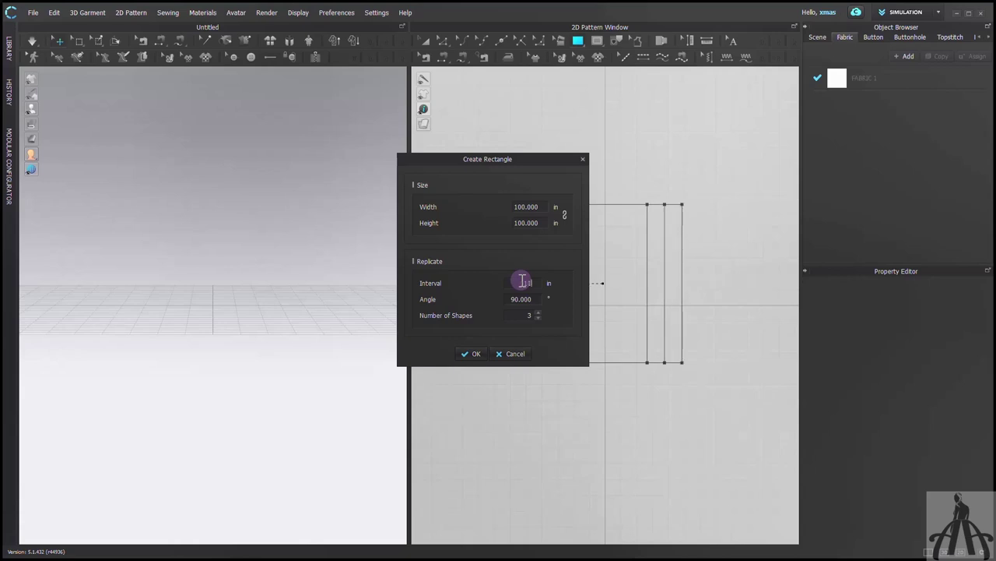
key(BackSpace)
text(0)
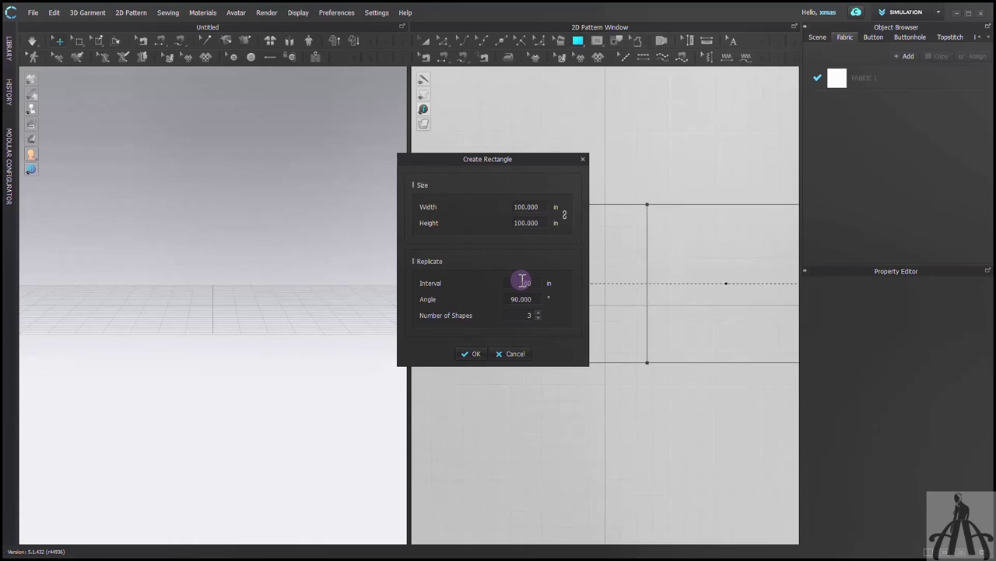
click(474, 355)
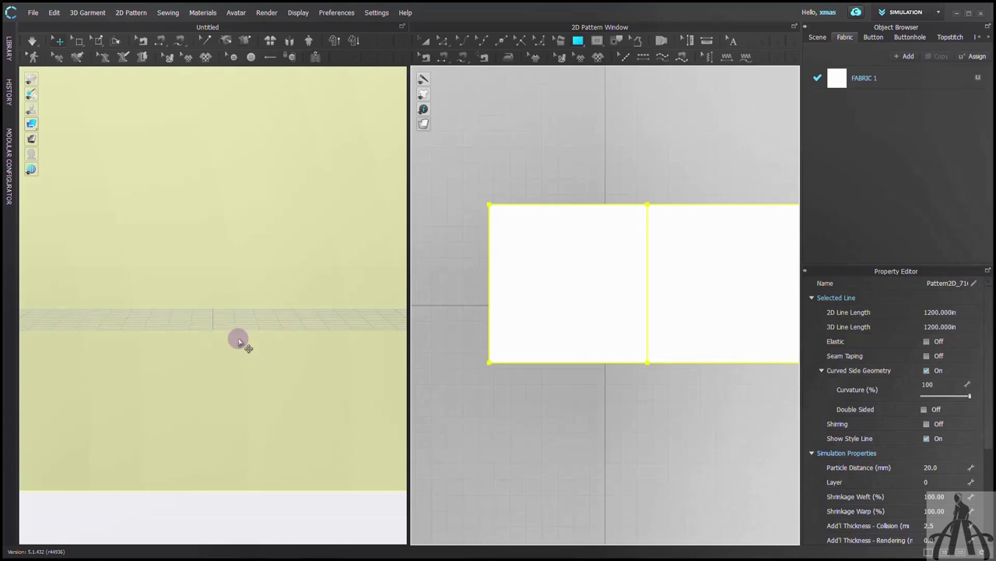
Rotate the first square panel to lie horizontally and lower it to ground level as the floor.
scroll(274, 314, down, 3)
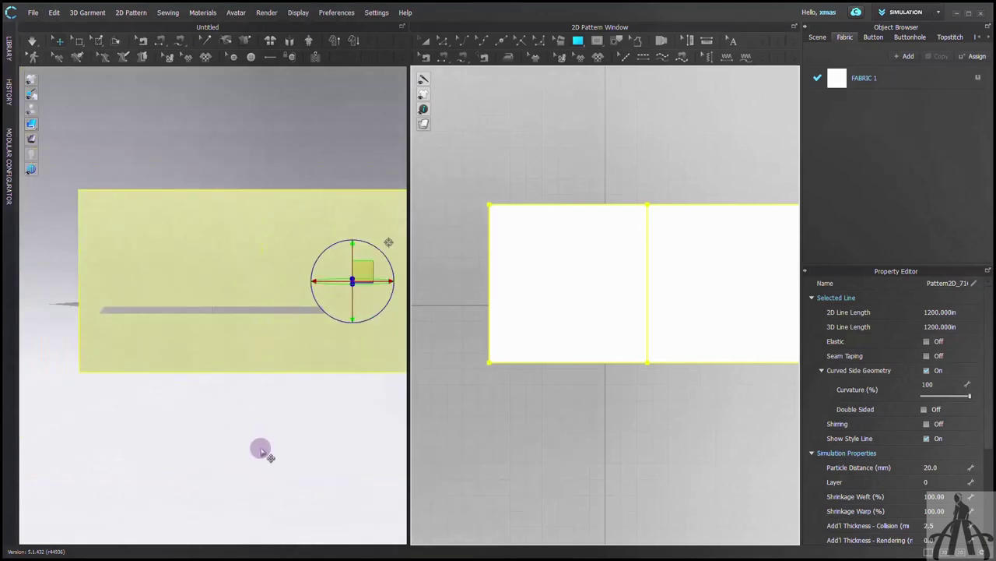
click(262, 450)
click(207, 260)
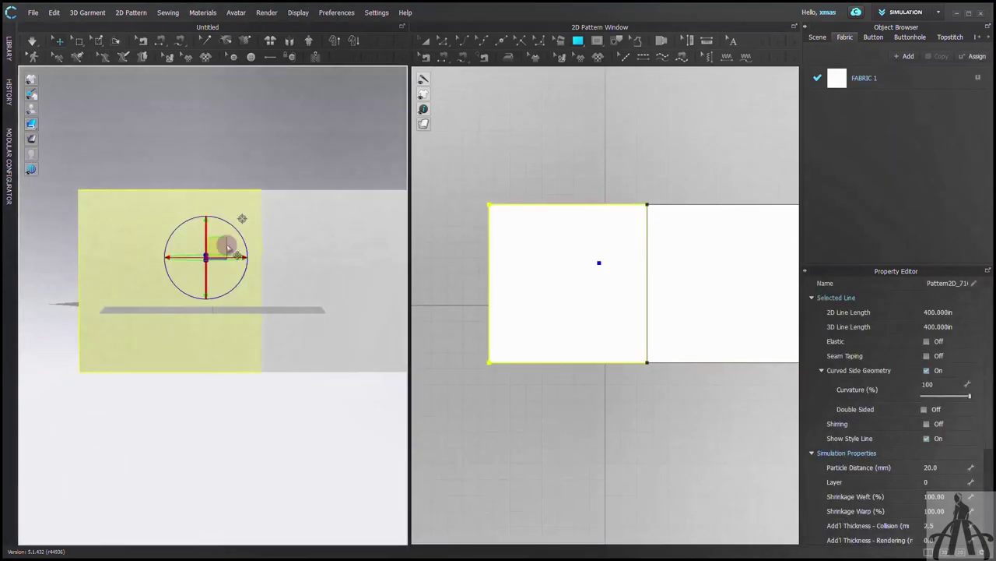
drag(216, 246, 260, 176)
right_drag(205, 354, 288, 184)
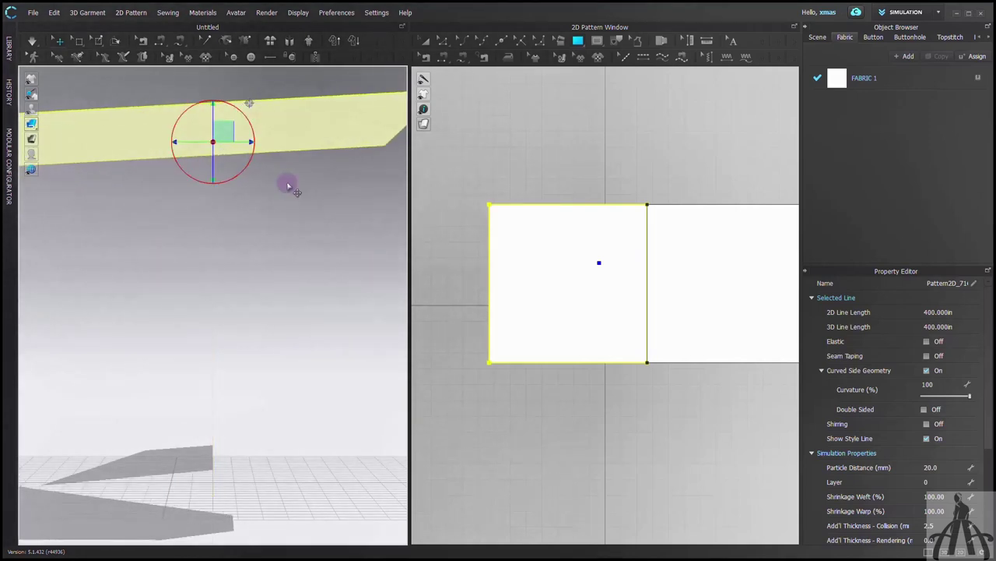
drag(254, 130, 255, 123)
key(2)
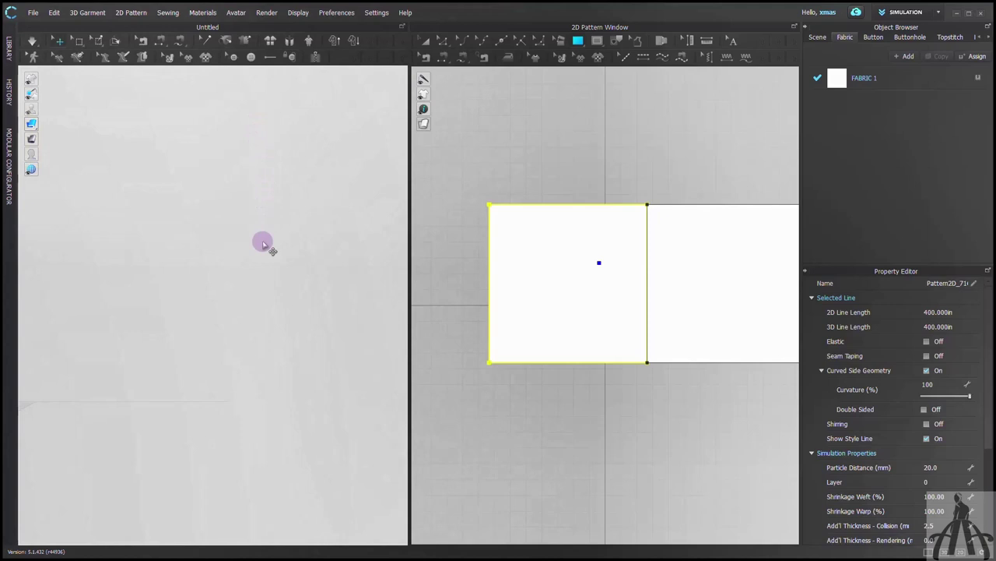
scroll(262, 242, down, 3)
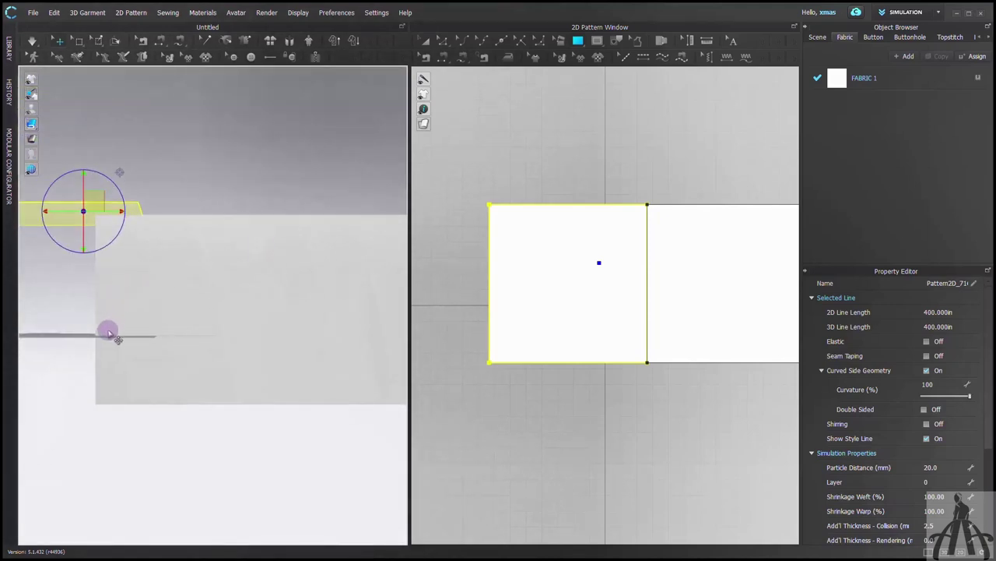
right_drag(263, 341, 214, 296)
Move the middle square panel to the floor's back edge and lower it onto the floor as the back wall.
click(212, 279)
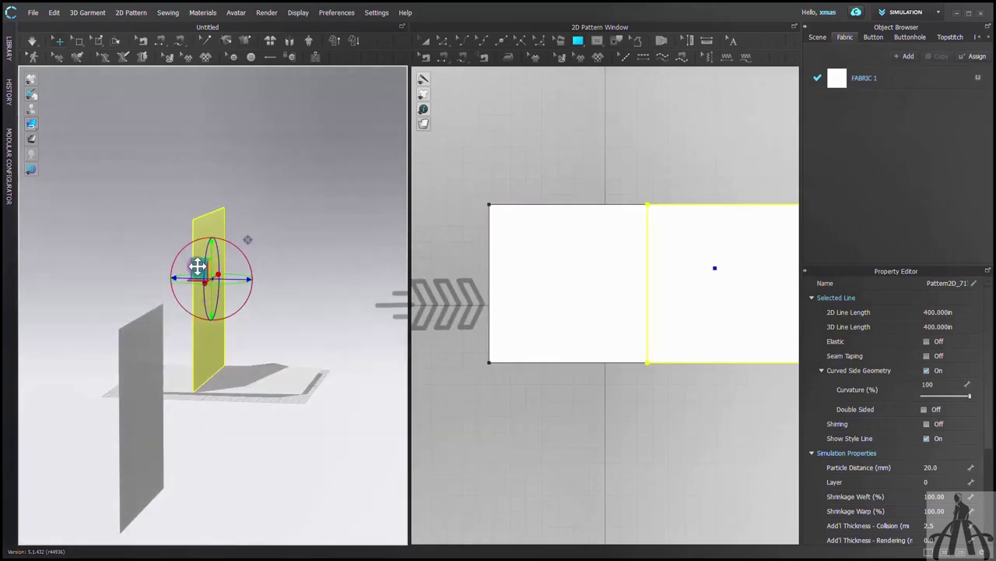
drag(198, 268, 301, 267)
right_drag(284, 374, 235, 356)
scroll(235, 355, up, 1)
drag(221, 172, 223, 205)
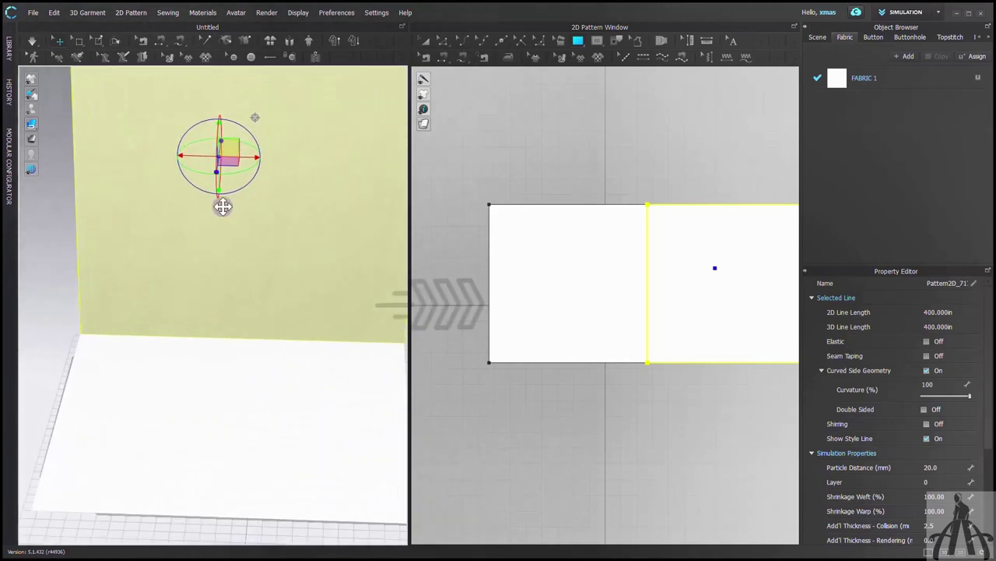
scroll(260, 260, down, 4)
Stand the third square panel along the floor's left edge, perpendicular to the back wall, and lower it to meet the floor.
scroll(204, 118, up, 3)
right_drag(260, 260, 86, 365)
drag(85, 364, 172, 413)
scroll(189, 443, up, 2)
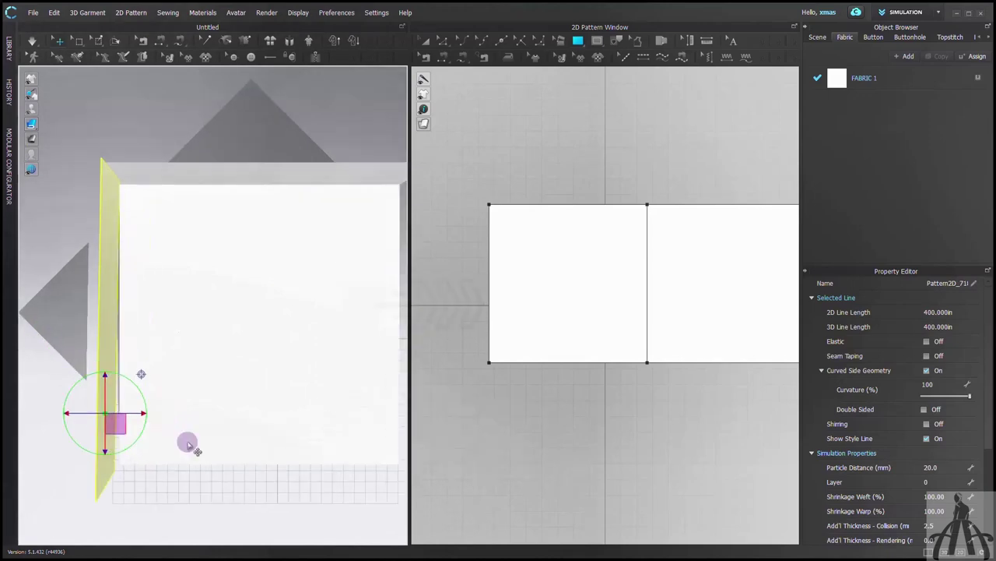
right_drag(189, 443, 174, 367)
middle_drag(174, 367, 122, 149)
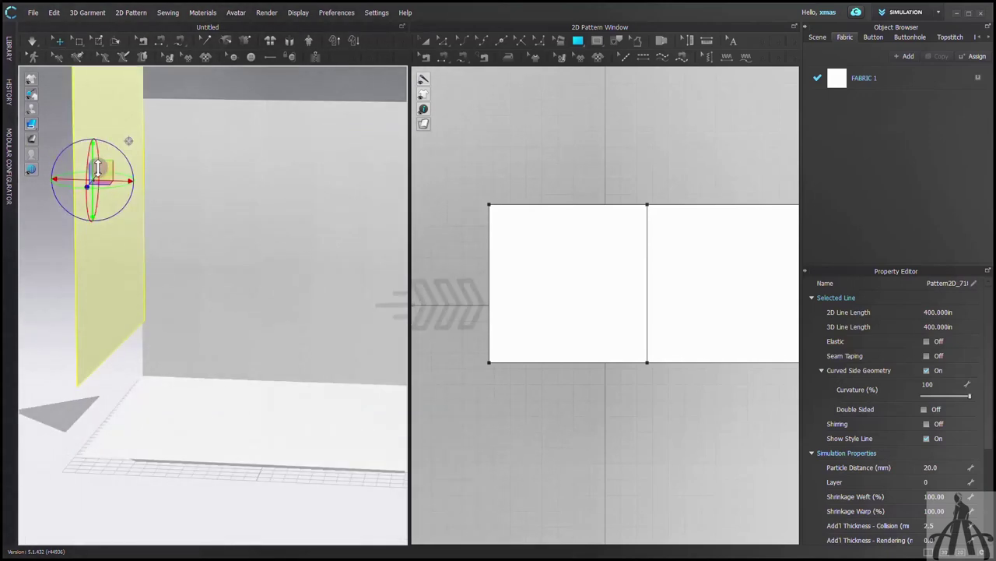
drag(98, 166, 111, 218)
scroll(274, 341, up, 3)
scroll(274, 341, down, 3)
scroll(241, 379, up, 2)
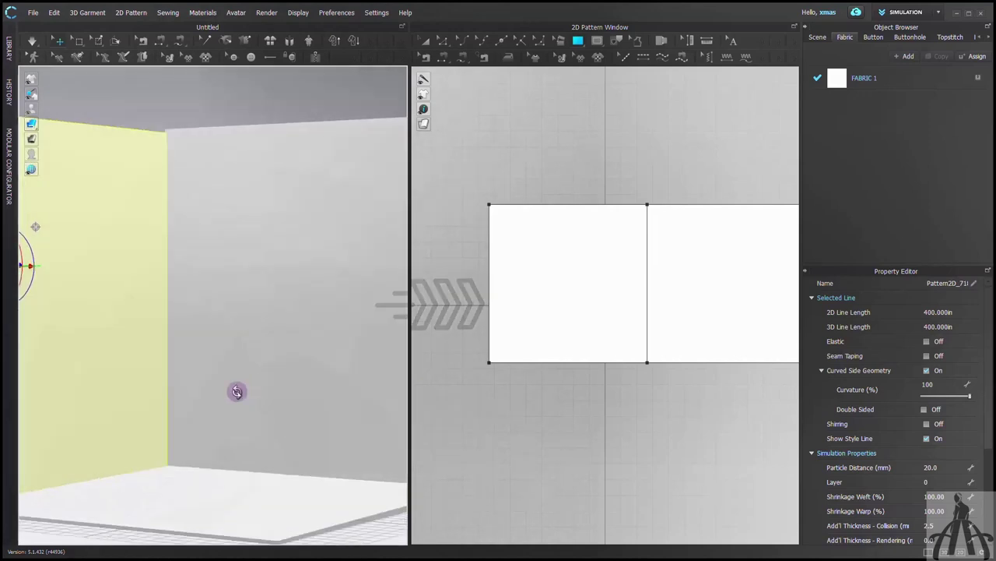
right_drag(236, 392, 204, 390)
Select all three panels, set their pressure to 70 and turn off Curved Side Geometry.
key(a)
scroll(496, 274, down, 3)
key(ctrl+a)
scroll(924, 477, down, 3)
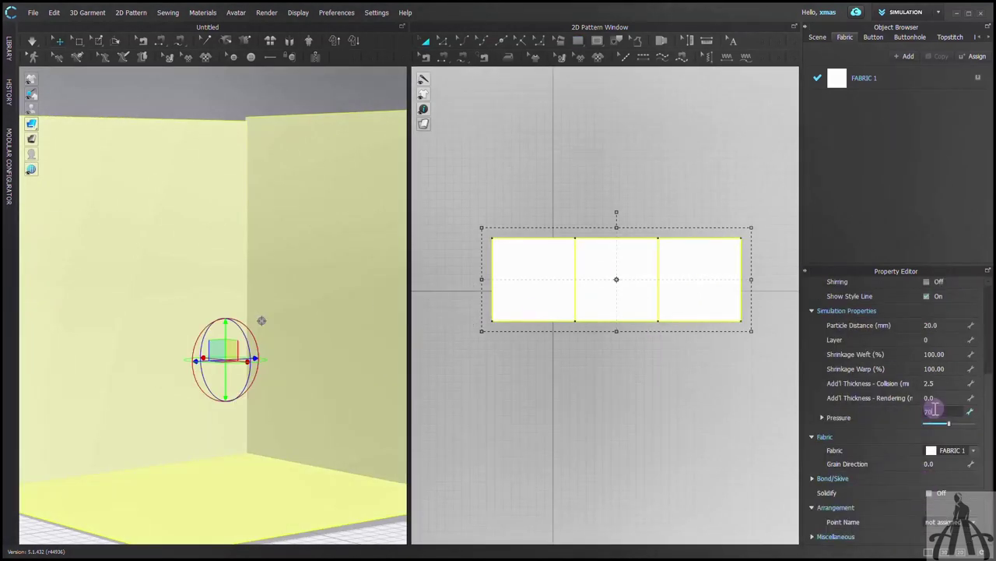
scroll(932, 410, up, 3)
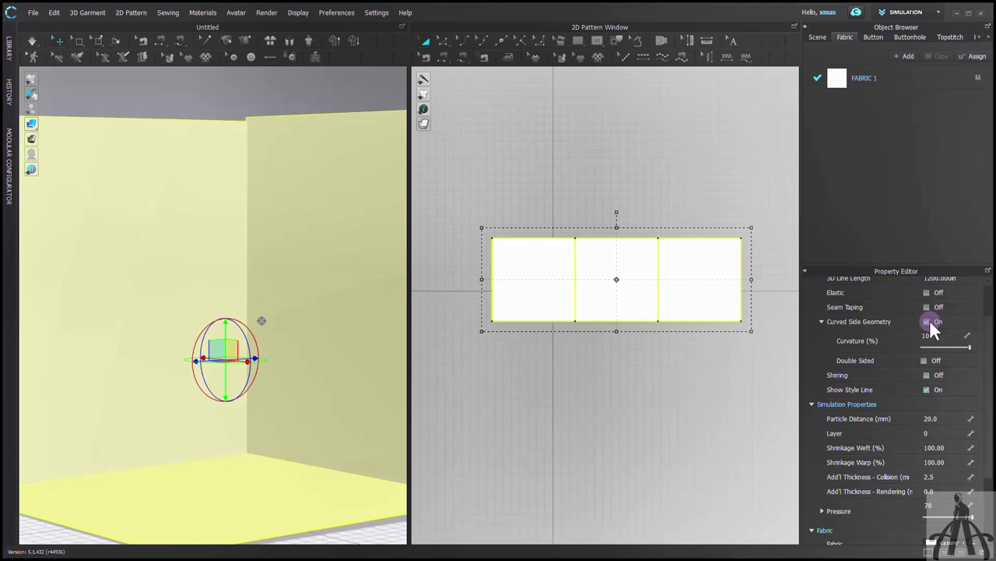
click(928, 322)
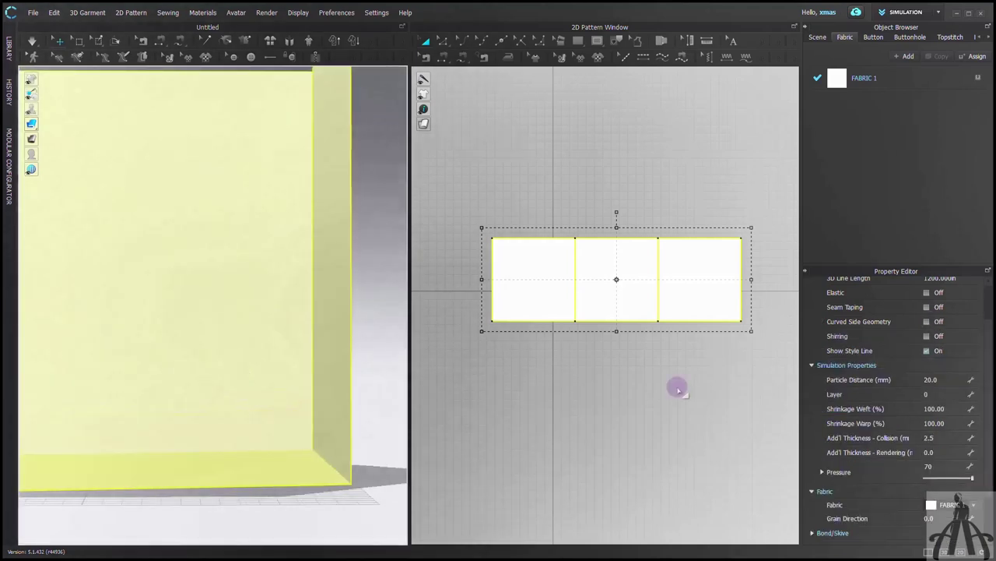
Set the pressure of all three panels to 0 and their Add'l Thickness - Rendering to 100.
scroll(912, 425, down, 2)
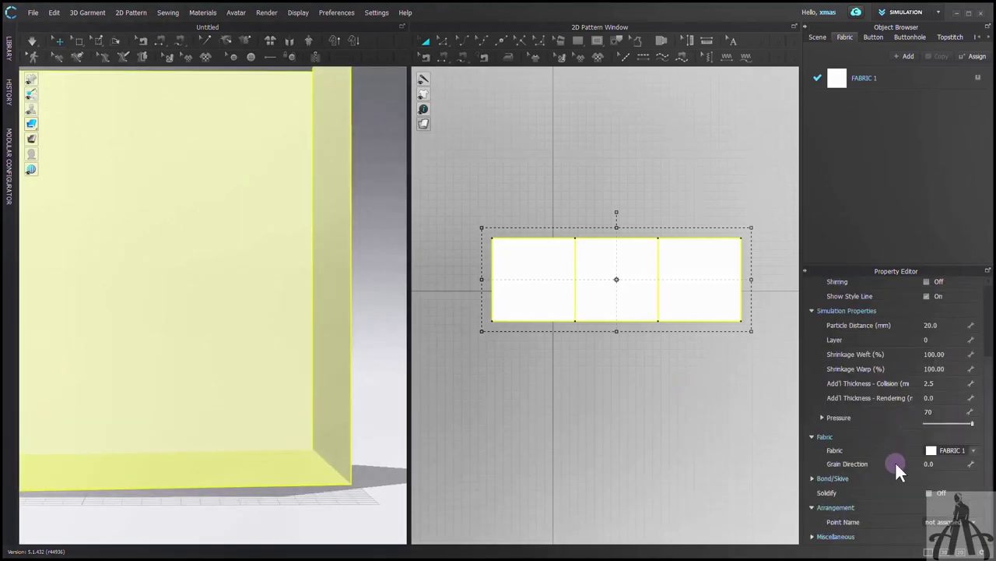
click(940, 411)
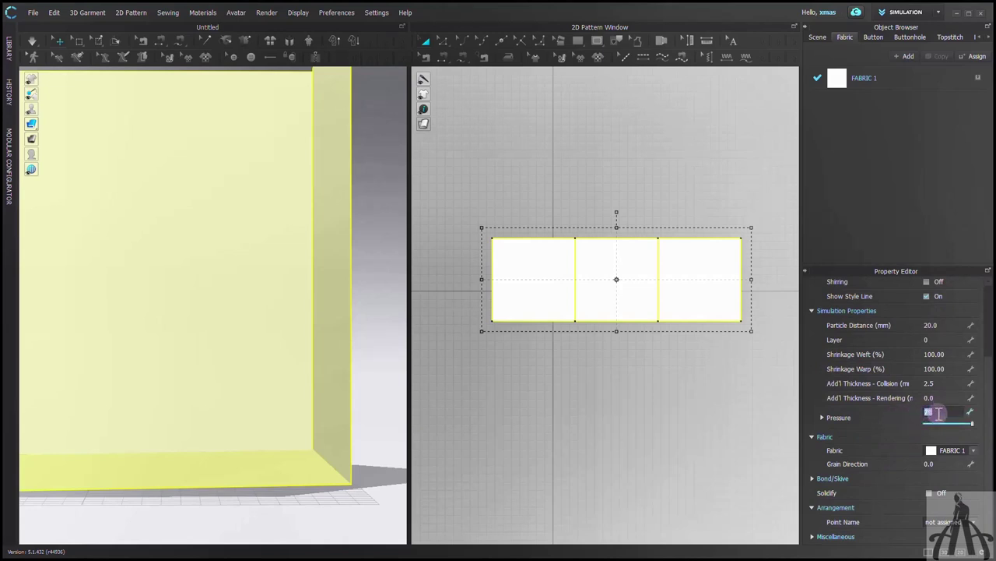
text(0)
key(Return)
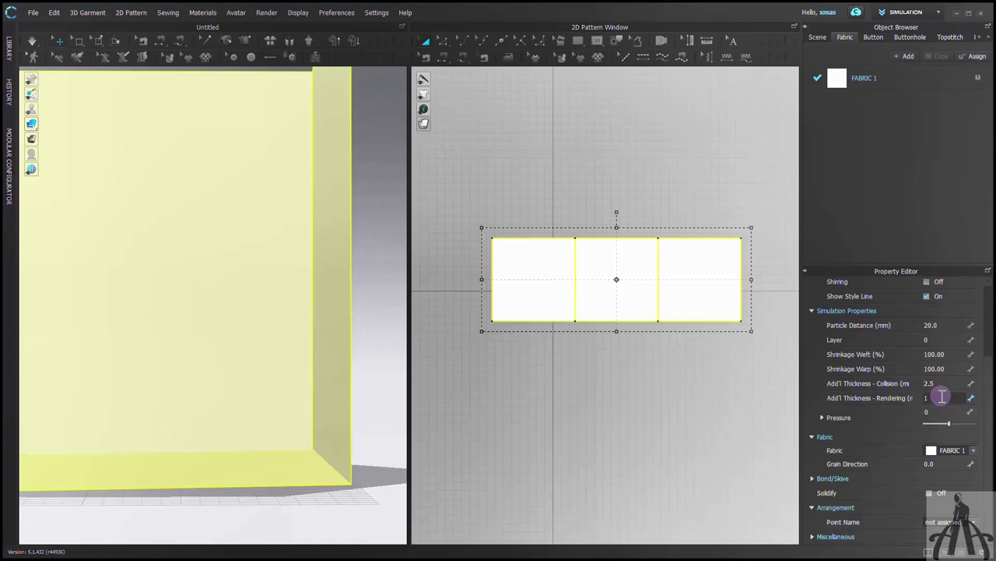
key(Return)
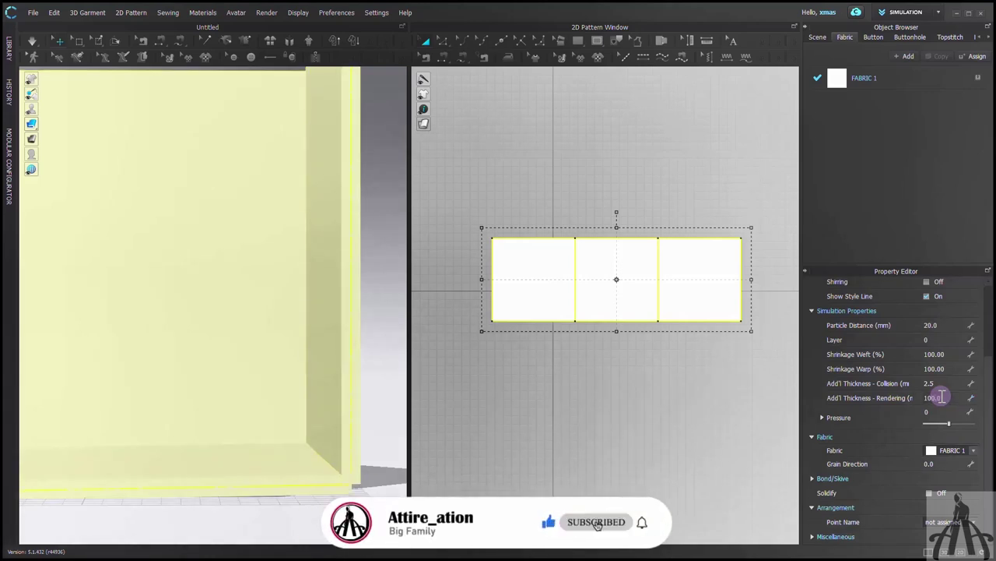
Try Curved Side Geometry on the thickened panels' edges, and switch it back off.
scroll(950, 402, up, 3)
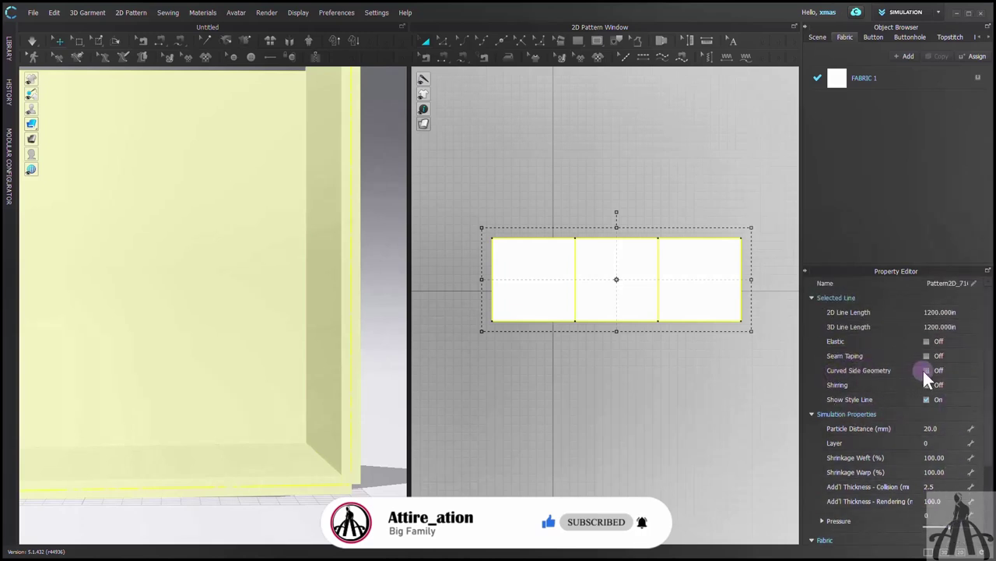
click(925, 371)
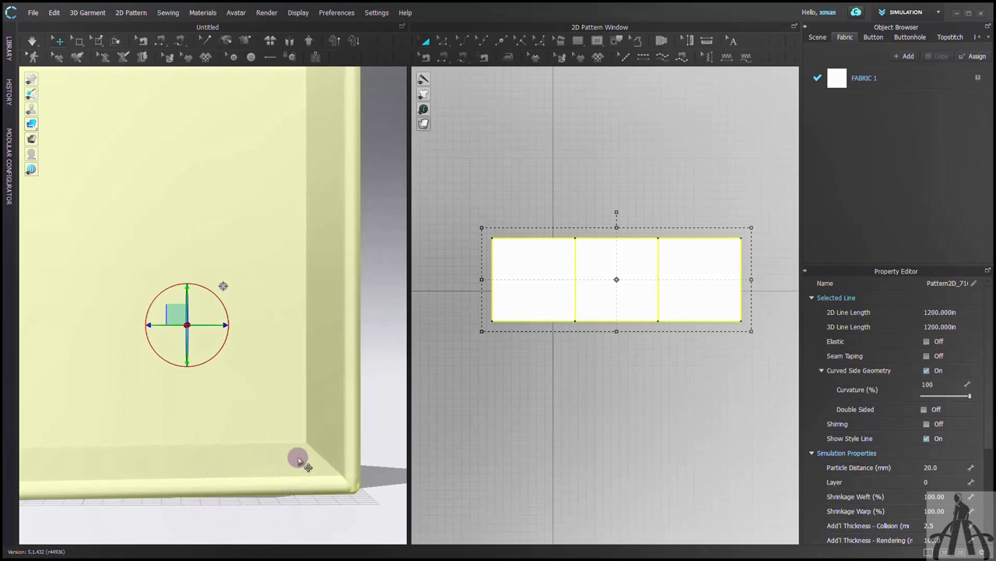
mouse_move(334, 482)
right_down()
mouse_move(351, 493)
mouse_move(334, 474)
right_up()
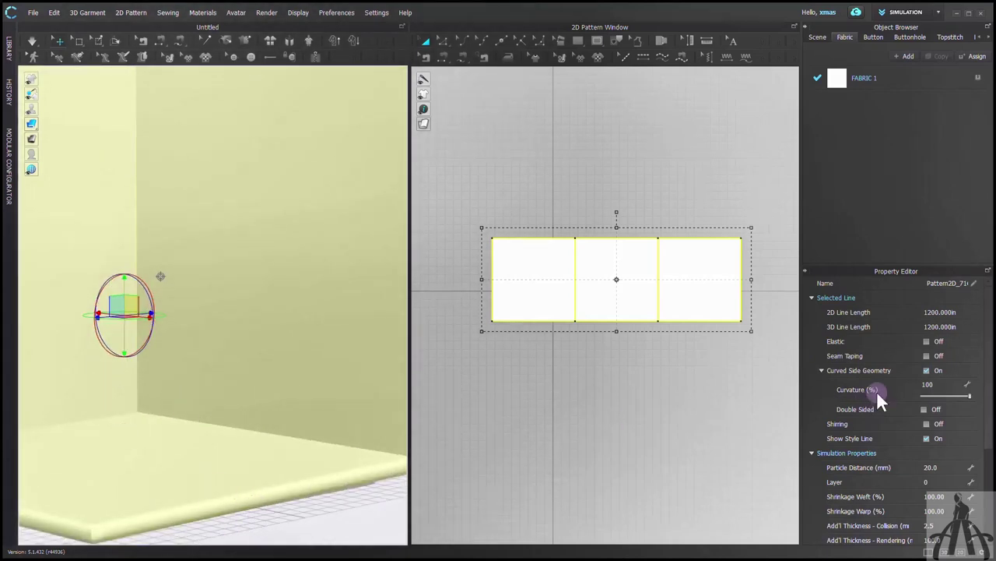
click(717, 467)
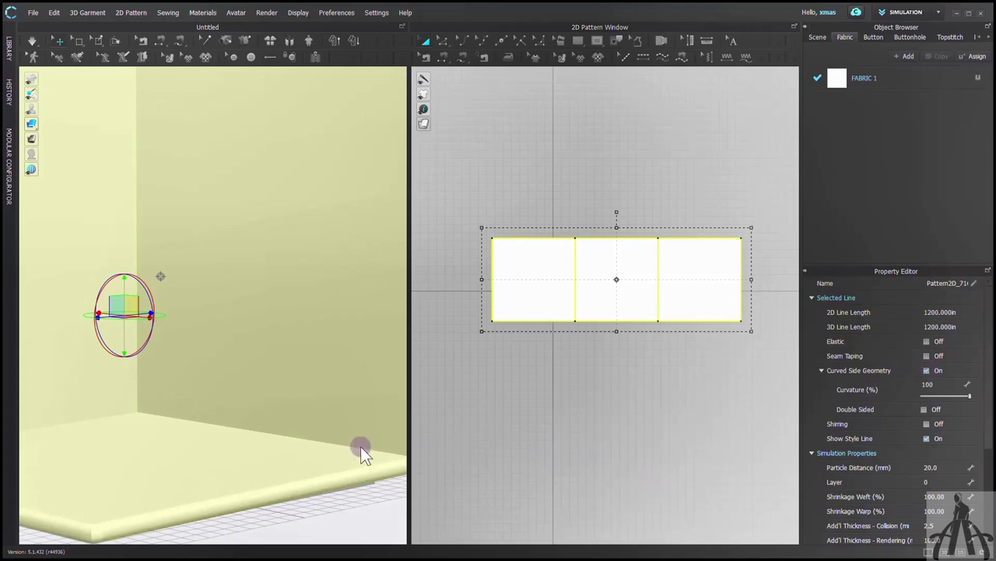
right_drag(347, 449, 313, 509)
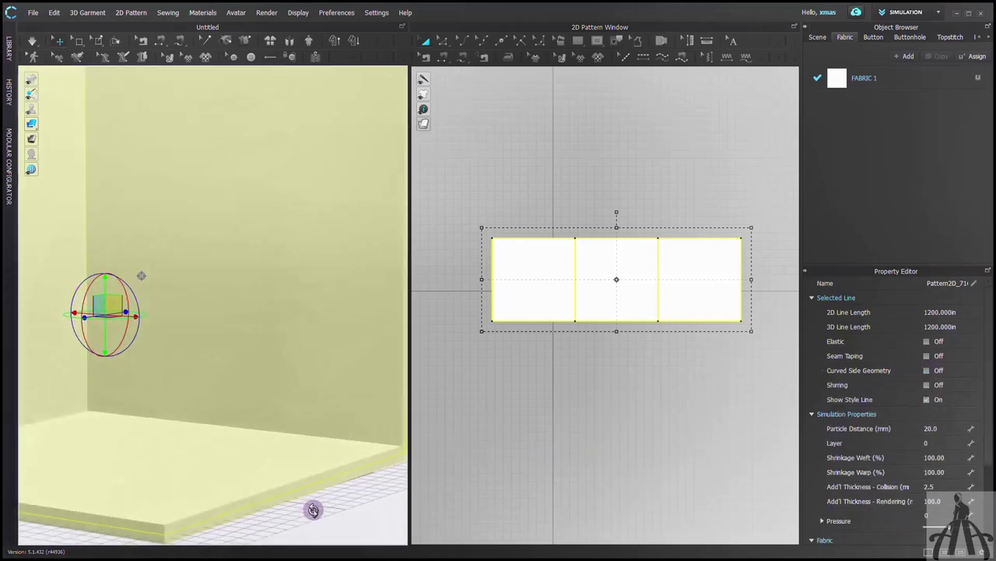
Check the wall corner from above and raise the left wall slightly so its upper edge aligns with the back wall.
key(5)
scroll(313, 506, down, 5)
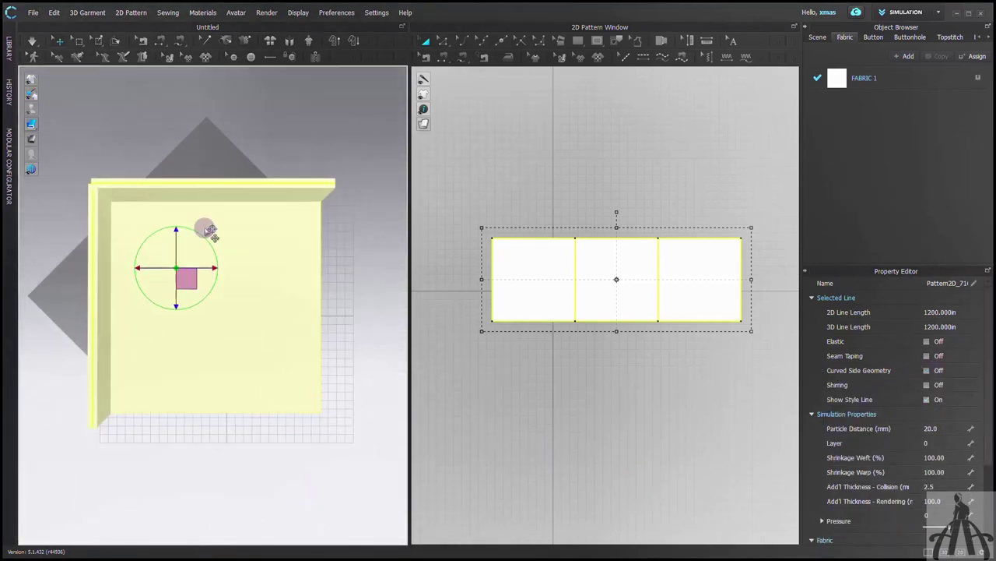
click(207, 228)
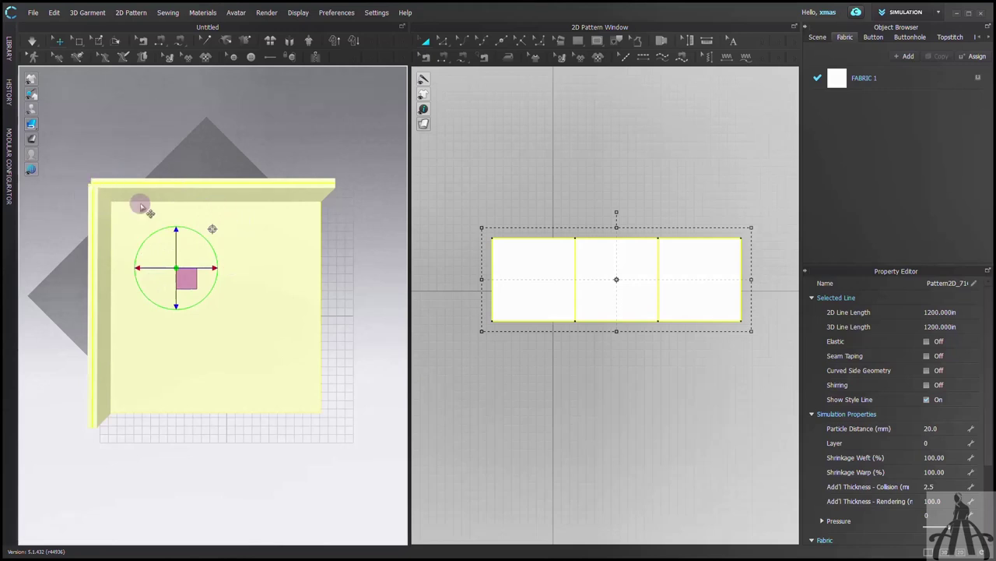
right_drag(270, 403, 232, 294)
scroll(251, 326, up, 5)
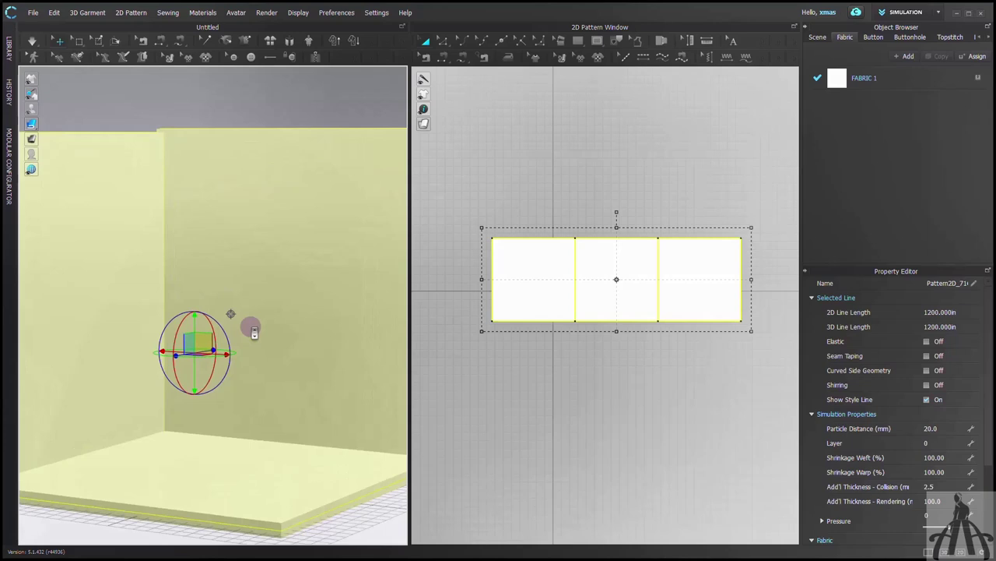
right_drag(254, 331, 254, 373)
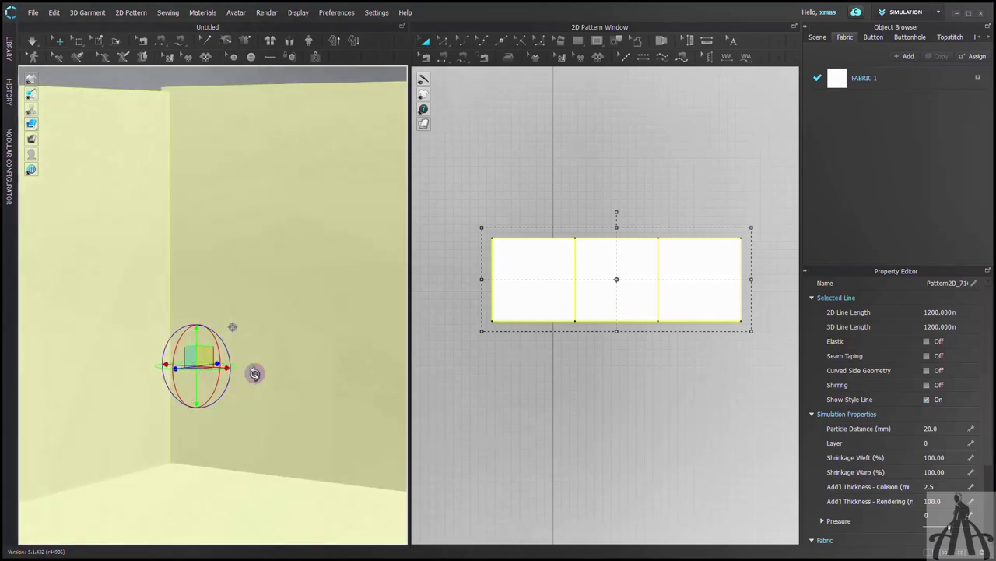
click(103, 211)
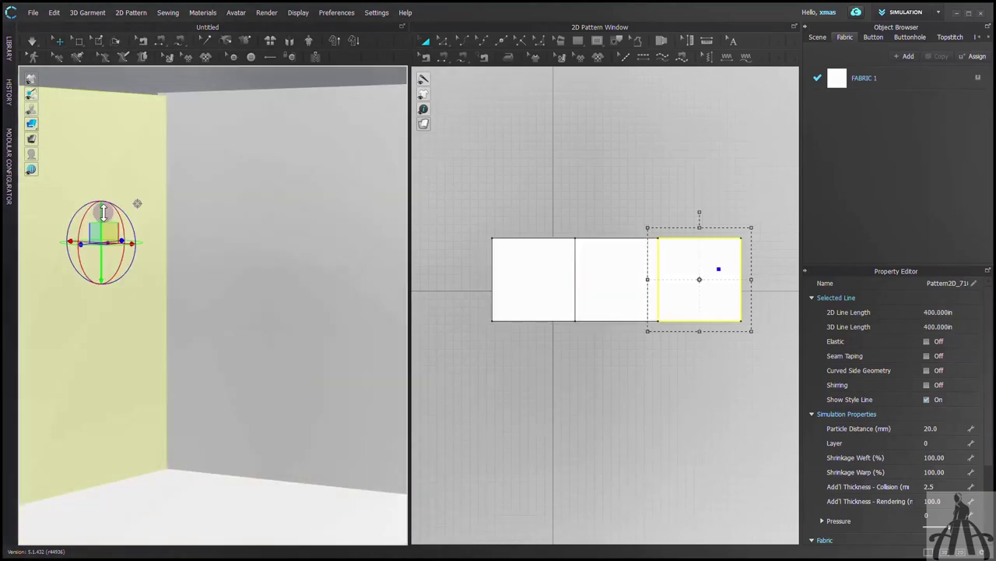
drag(103, 212, 103, 210)
right_drag(141, 351, 141, 395)
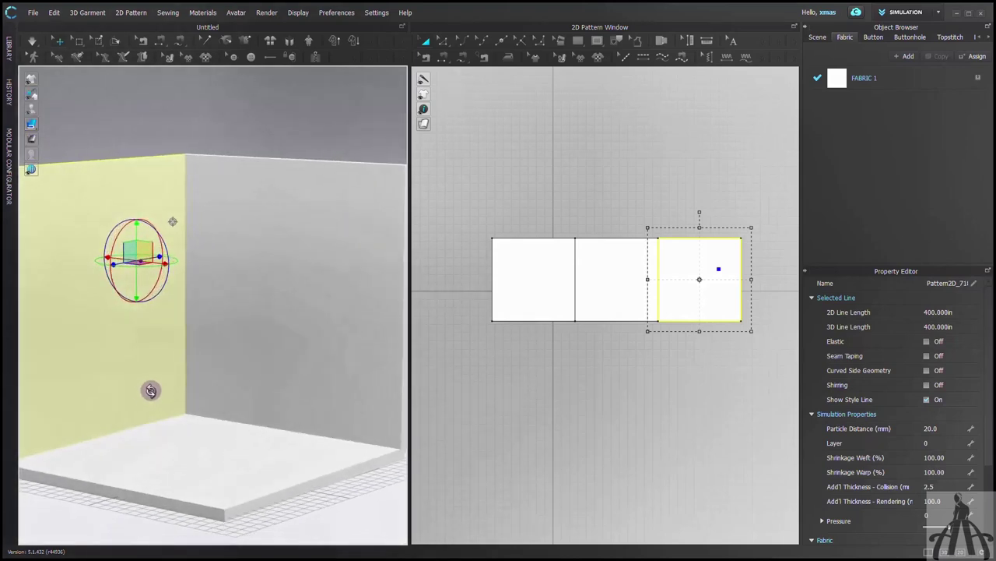
Select all three panels and apply the image marble-1006628_1920.jpg as the texture of FABRIC 1.
right_drag(150, 390, 151, 390)
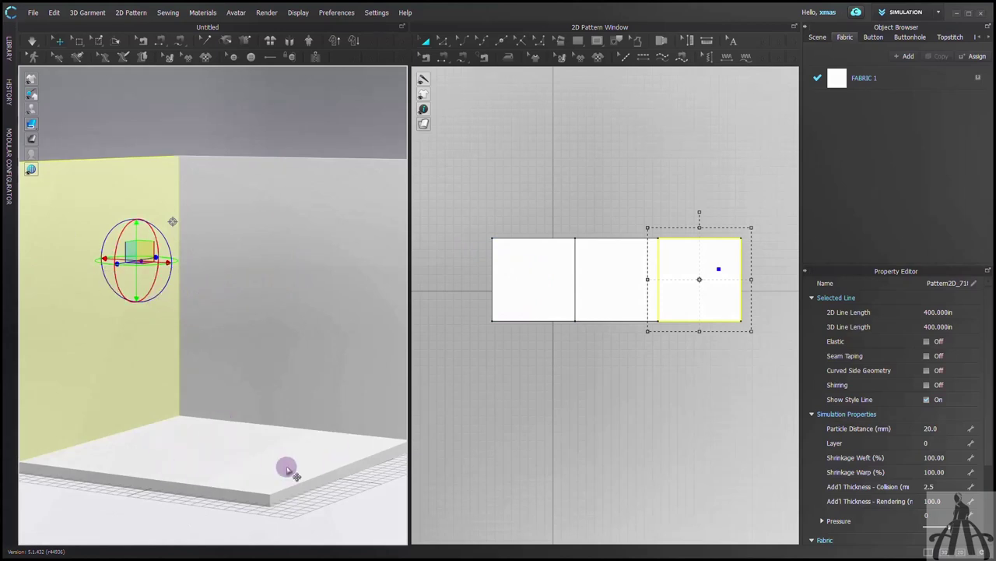
click(260, 470)
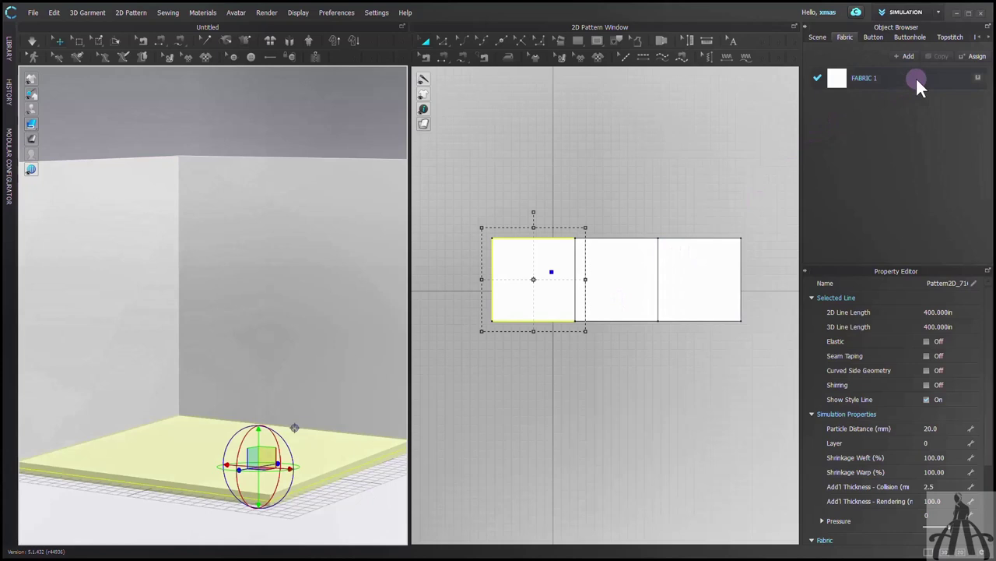
key(ctrl+a)
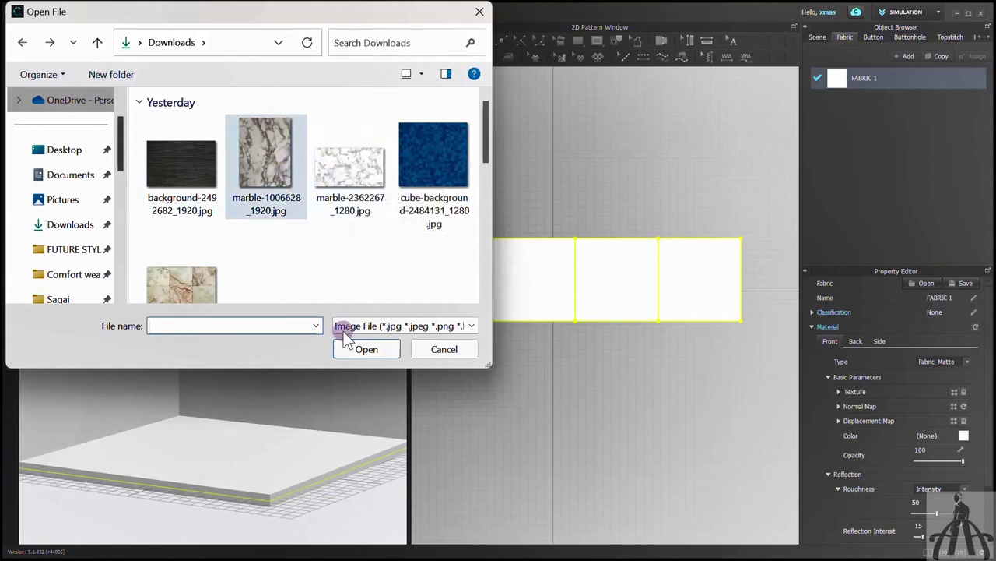
click(364, 349)
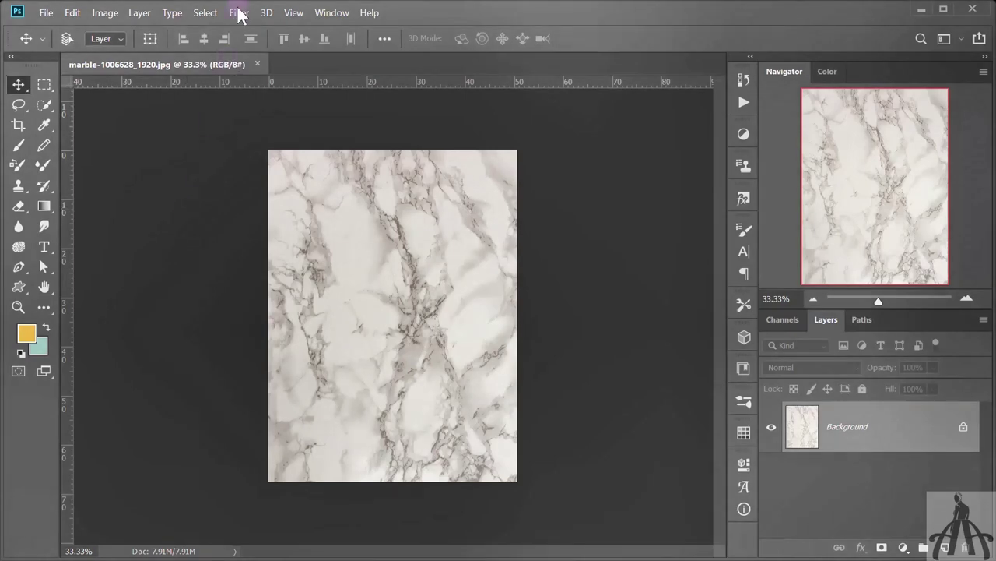
Switch to Photoshop and offset marble-1006628_1920.jpg by +431 pixels horizontally and +1734 pixels vertically, using Wrap Around.
click(239, 12)
mouse_move(405, 307)
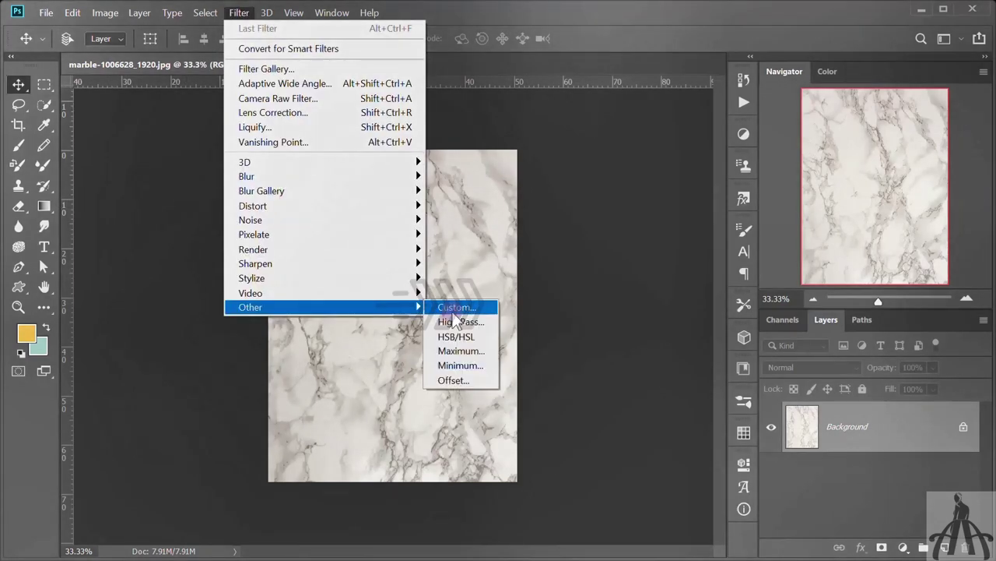
click(465, 379)
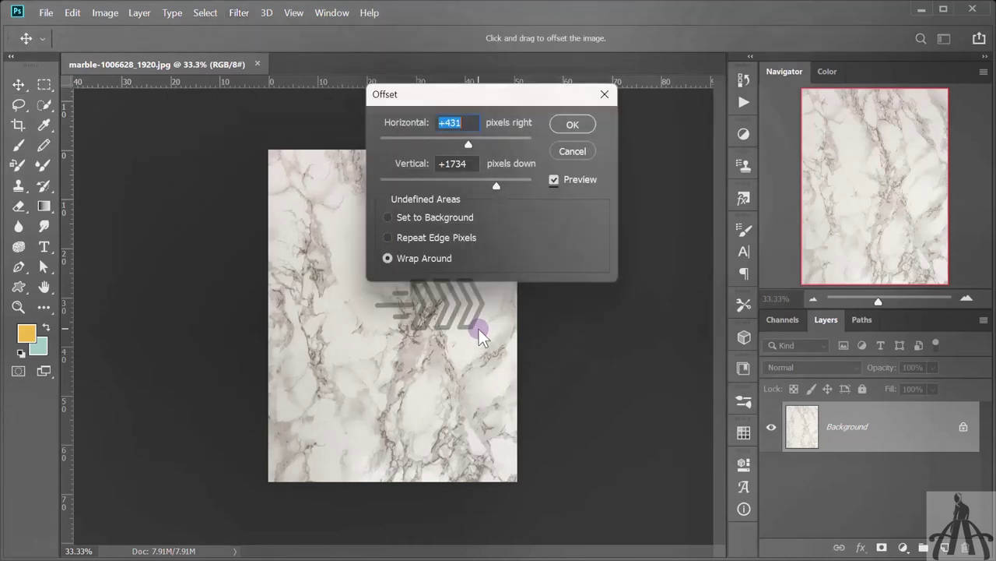
drag(518, 100, 681, 119)
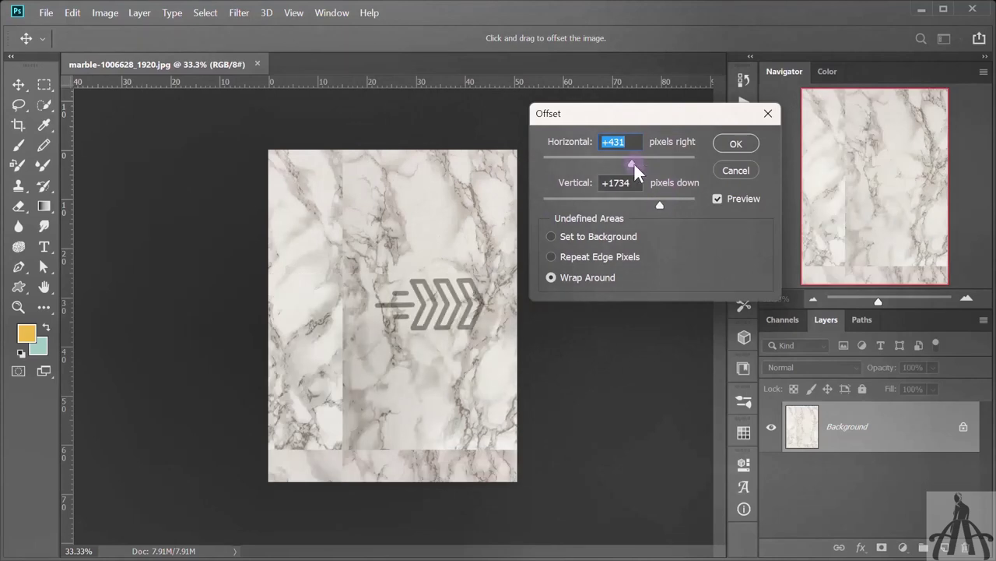
click(720, 148)
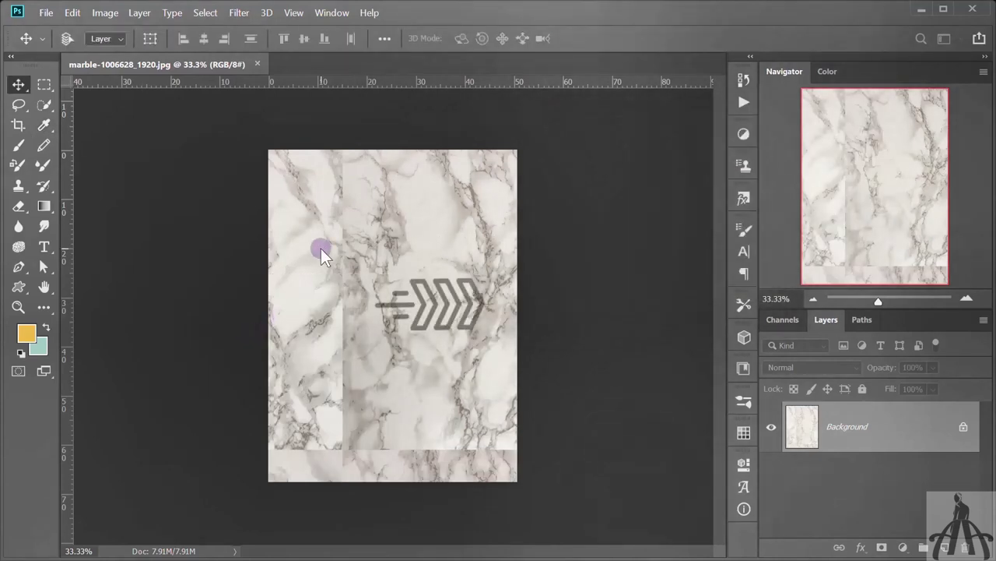
Retouch the offset seams on a new layer with the Clone Stamp, using a 126 px brush at 76% flow.
key(ctrl+plus)
key(ctrl+plus)
key(s)
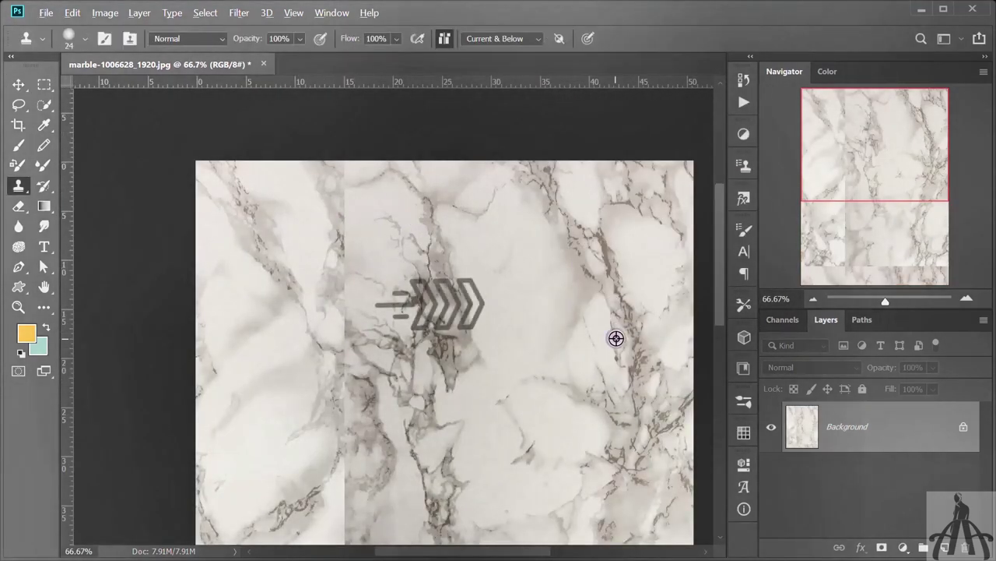
drag(350, 41, 330, 41)
alt+right_drag(393, 234, 432, 234)
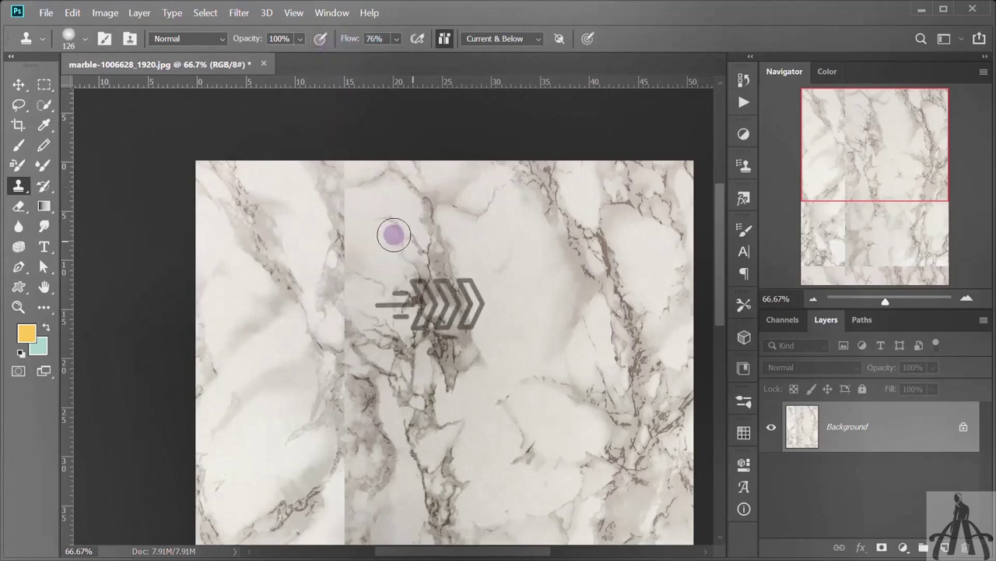
click(944, 550)
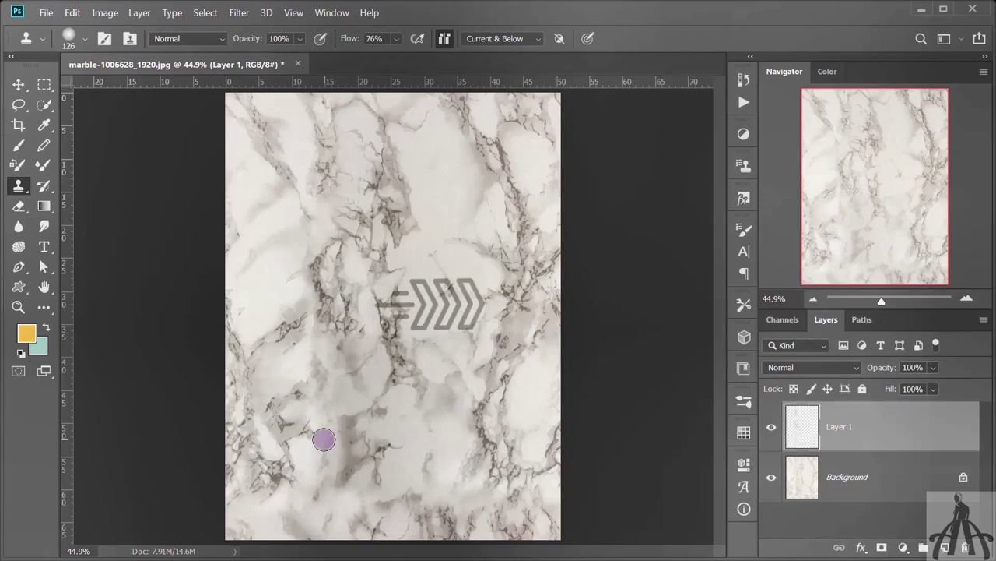
key(v)
click(239, 13)
mouse_move(334, 306)
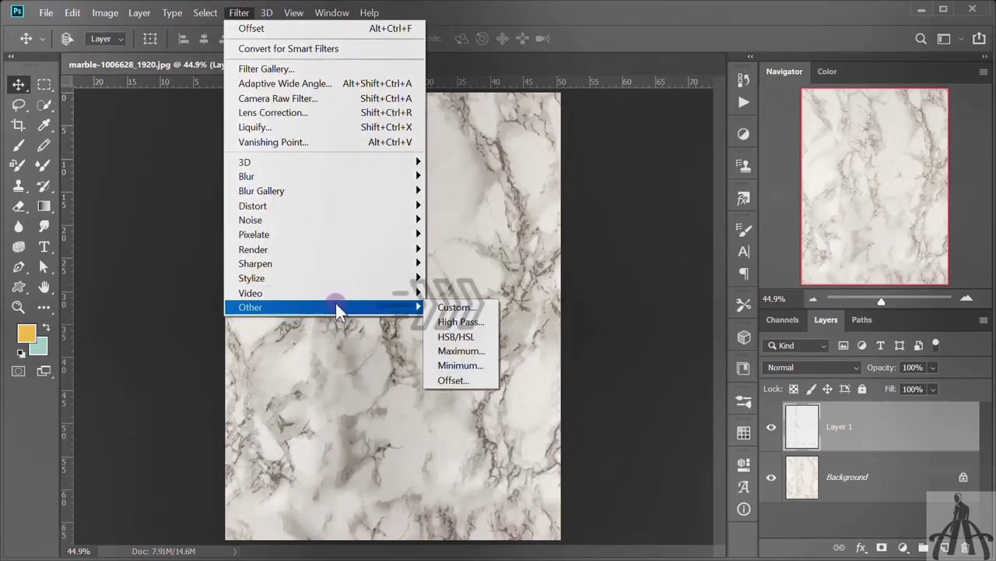
click(458, 385)
drag(654, 204, 692, 199)
click(719, 175)
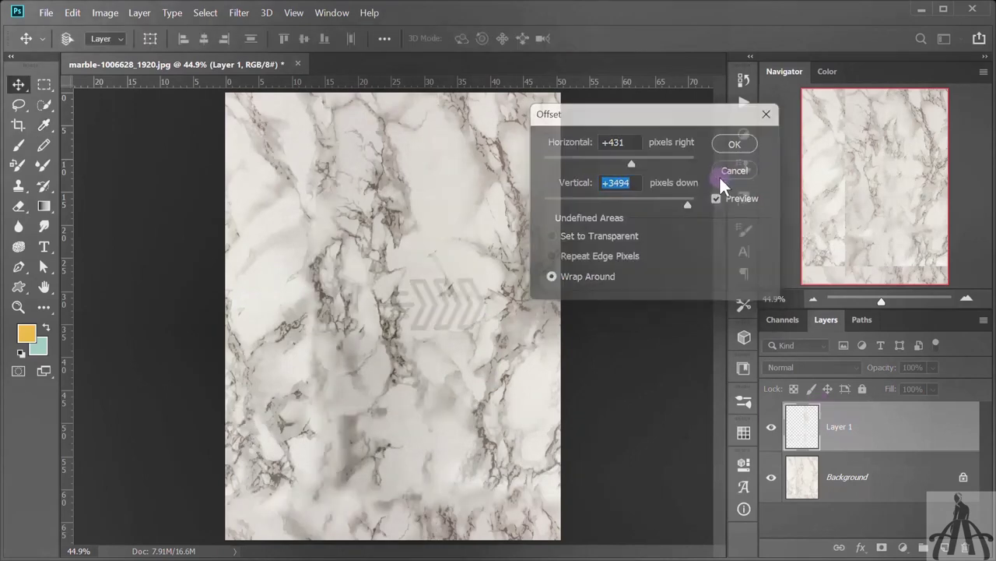
Merge the retouching layer and the Background into one layer with Merge Visible.
click(890, 497)
right_click(890, 495)
click(887, 429)
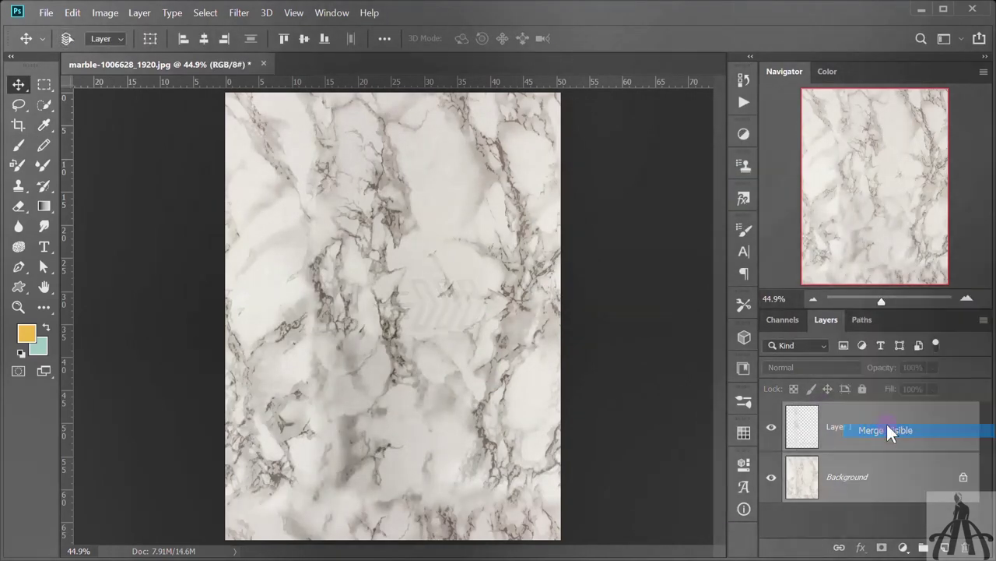
Offset the merged marble image again with Wrap Around, shifting its horizontal position to check the retouched seams.
click(243, 13)
mouse_move(278, 310)
click(459, 386)
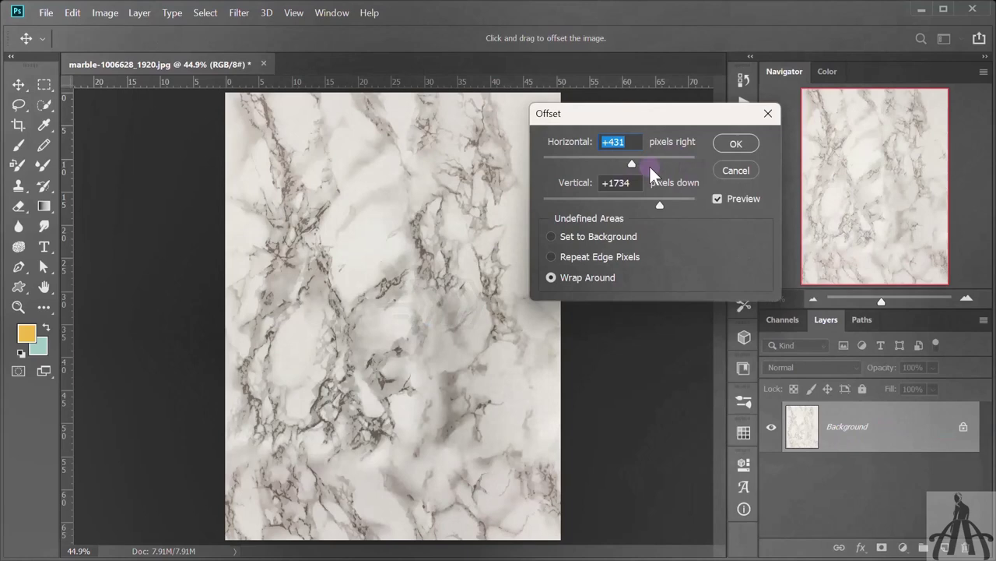
drag(632, 165, 576, 171)
click(736, 143)
Quick-export the merged marble layer as a PNG named Marble in the Downloads folder.
right_click(843, 427)
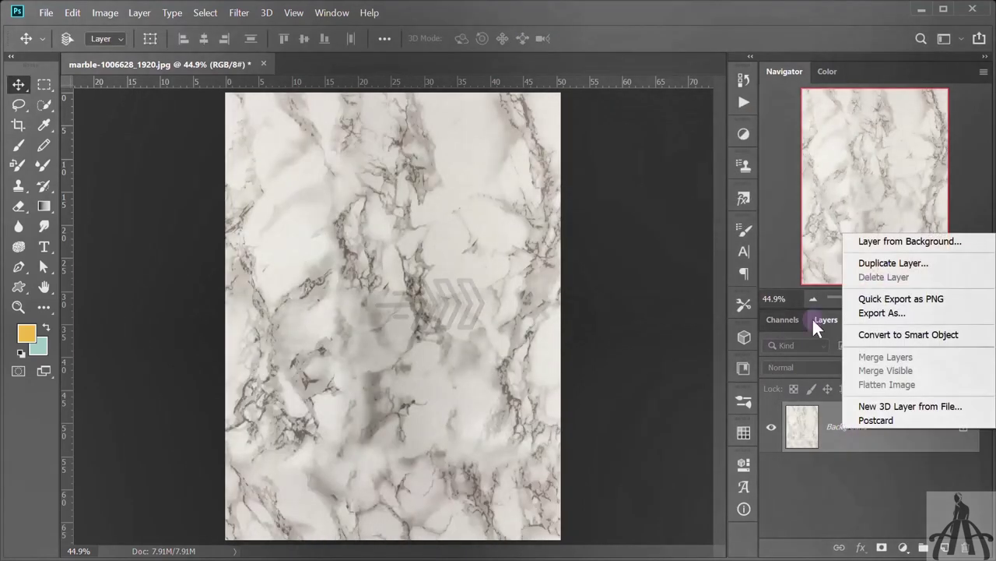
click(579, 301)
key(ctrl+shift+s)
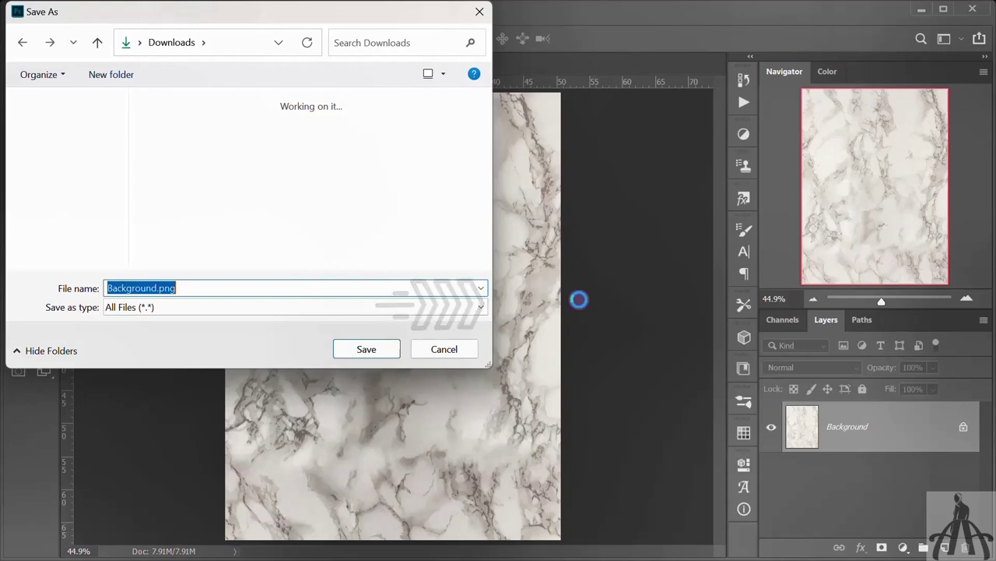
text(Marble)
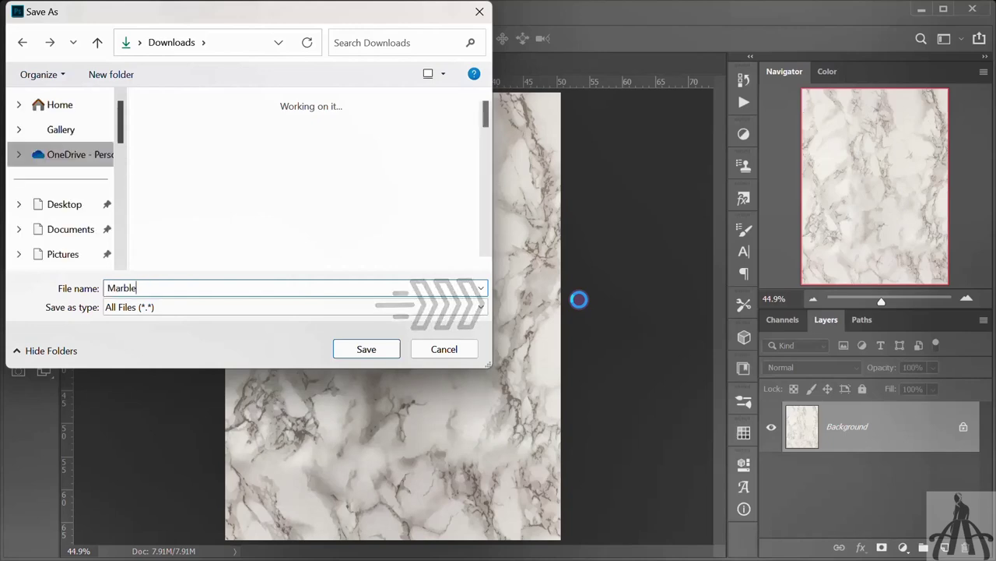
click(380, 350)
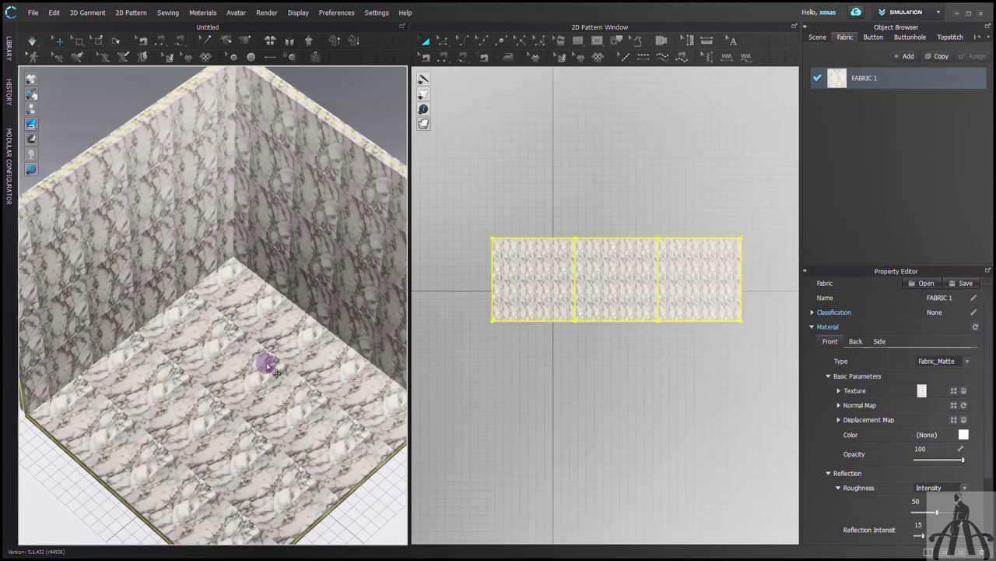
Switch back to CLO, replace FABRIC 1's texture with Marble.png, and inspect the tiling on the panels.
right_drag(265, 334, 265, 377)
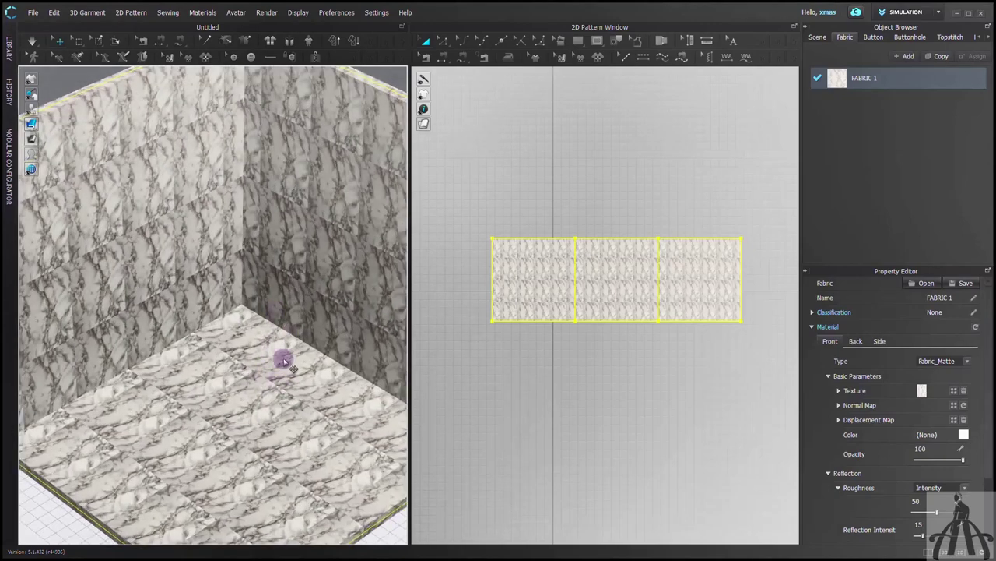
click(930, 389)
click(279, 172)
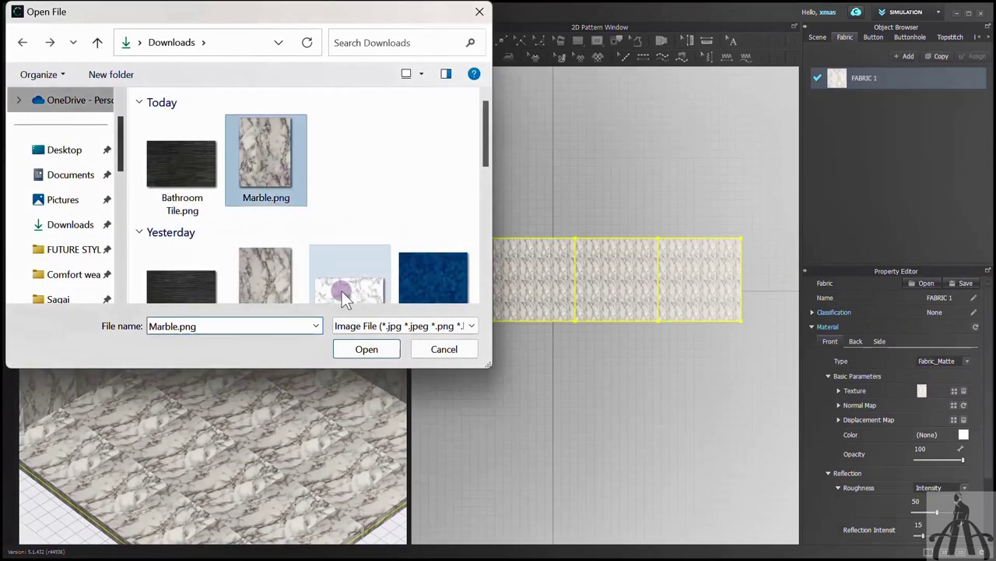
click(362, 347)
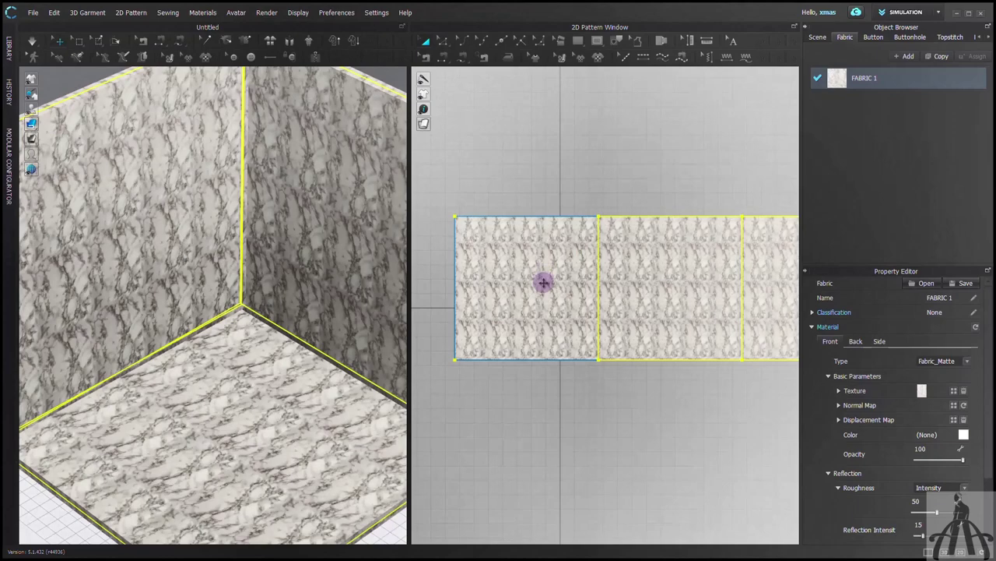
scroll(544, 281, up, 2)
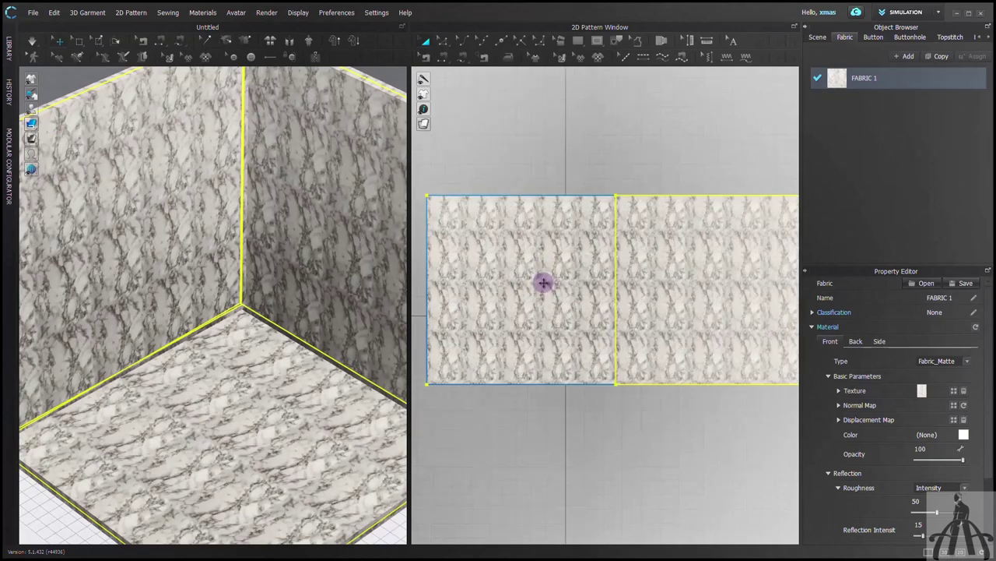
right_drag(260, 393, 258, 368)
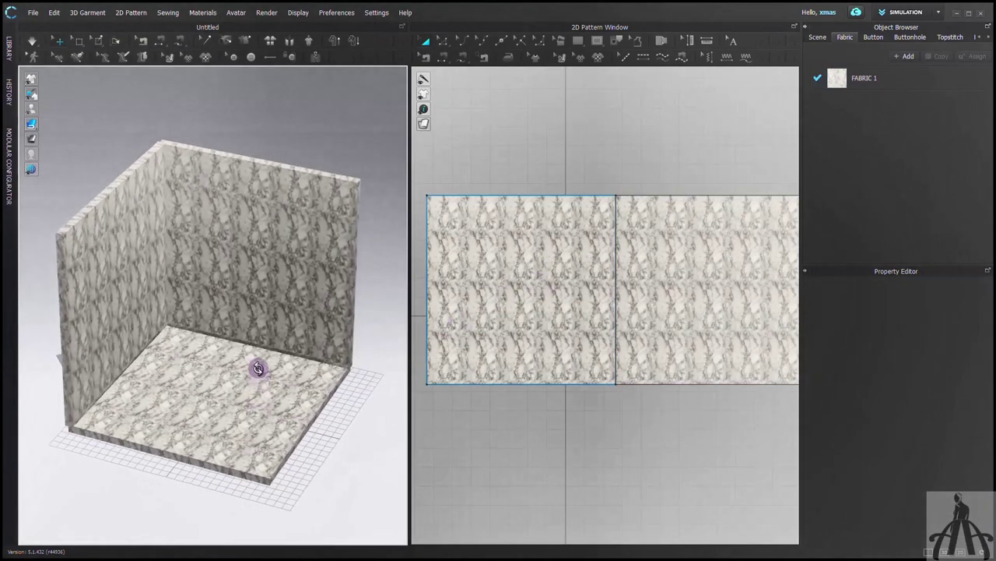
scroll(259, 366, up, 4)
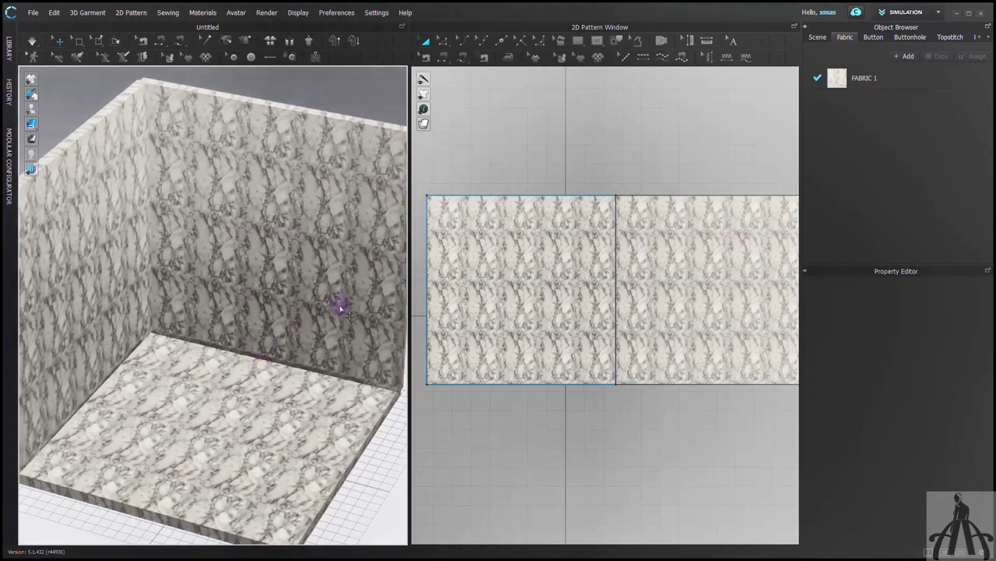
click(566, 140)
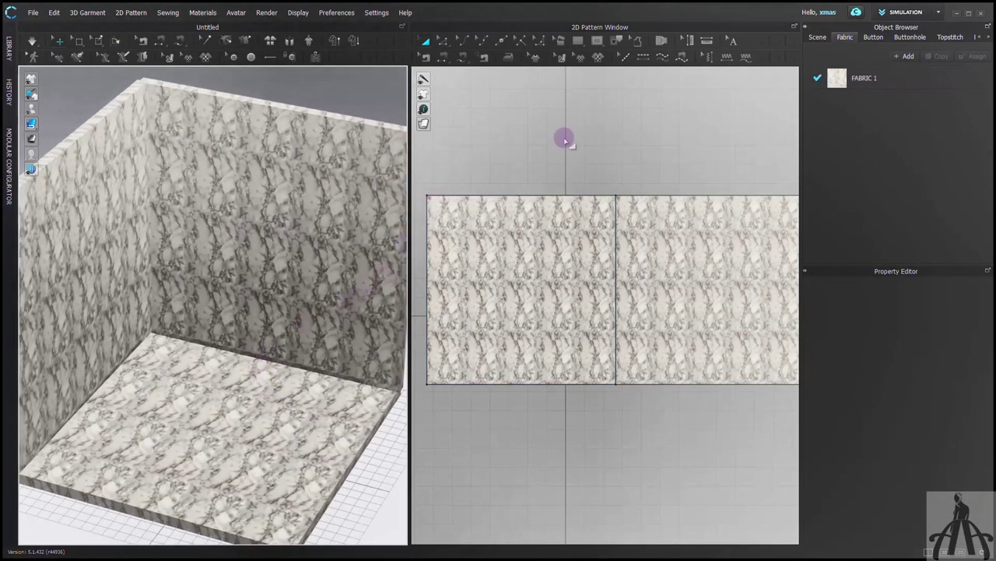
Duplicate FABRIC 1 and set marble-2362265_1280.jpg as the copy's texture.
click(904, 68)
click(780, 203)
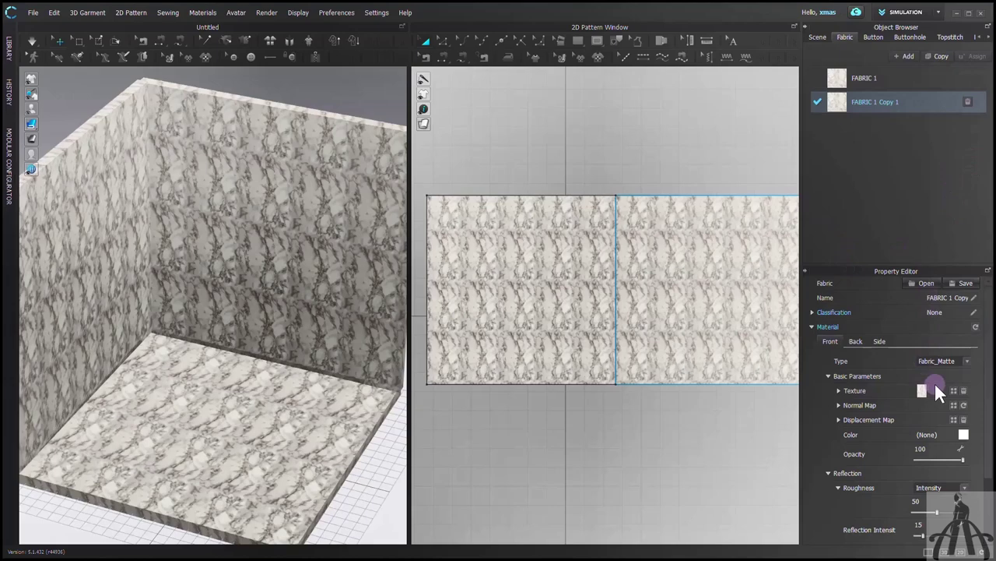
click(956, 390)
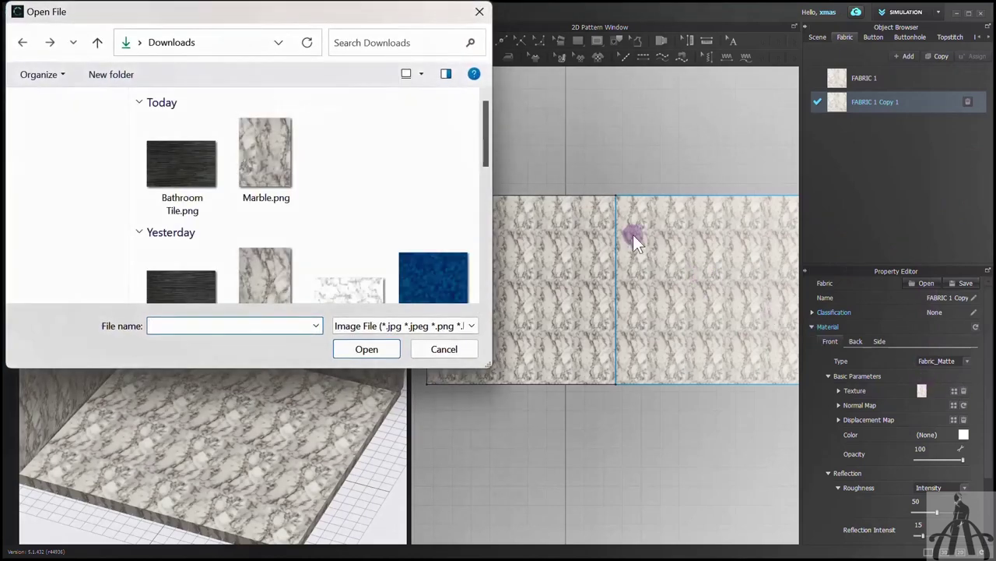
scroll(312, 280, down, 5)
click(218, 245)
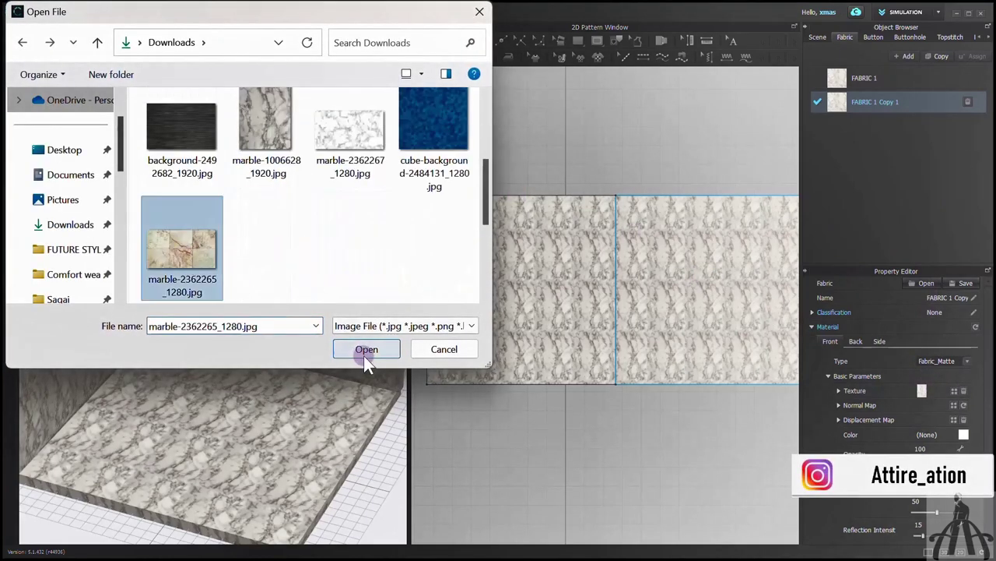
click(366, 349)
Assign FABRIC 1 Copy 1 to the two wall panels, leaving FABRIC 1 on the floor.
scroll(561, 231, down, 5)
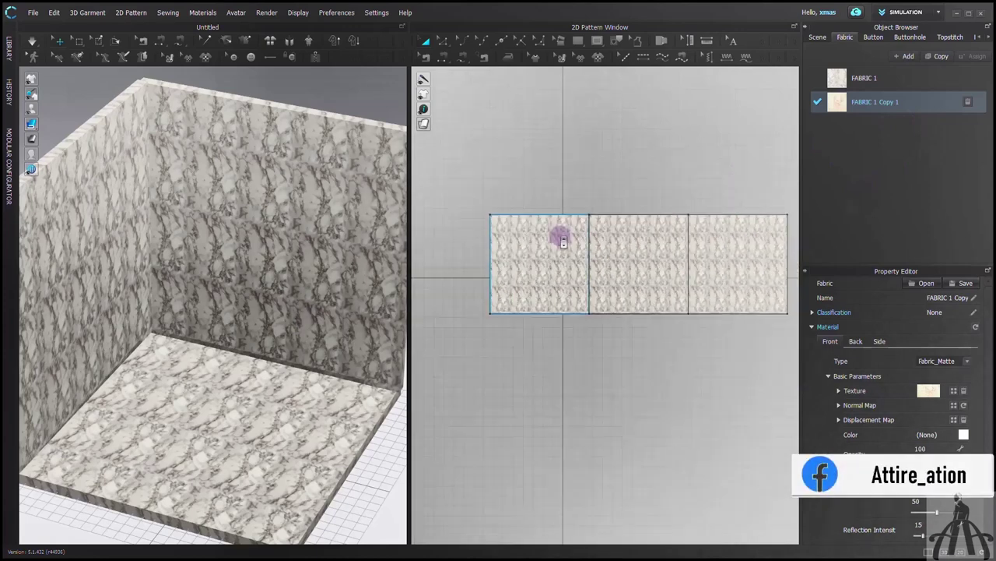
click(710, 254)
drag(978, 101, 251, 162)
key(Escape)
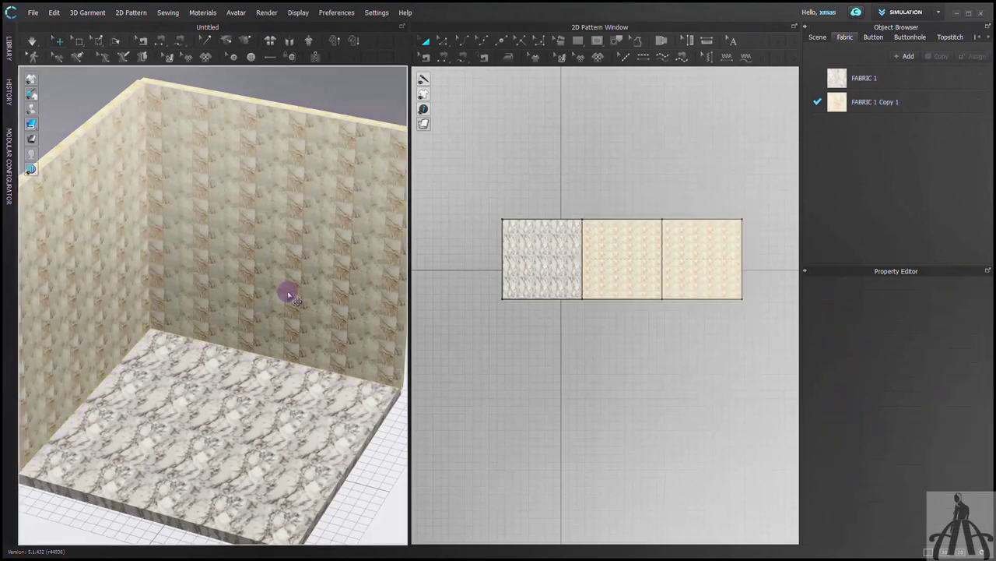
Split the outer vertical edge of the rightmost wall panel into two lines, with Line 1 set to 36 in.
right_drag(282, 275, 278, 259)
scroll(251, 305, up, 5)
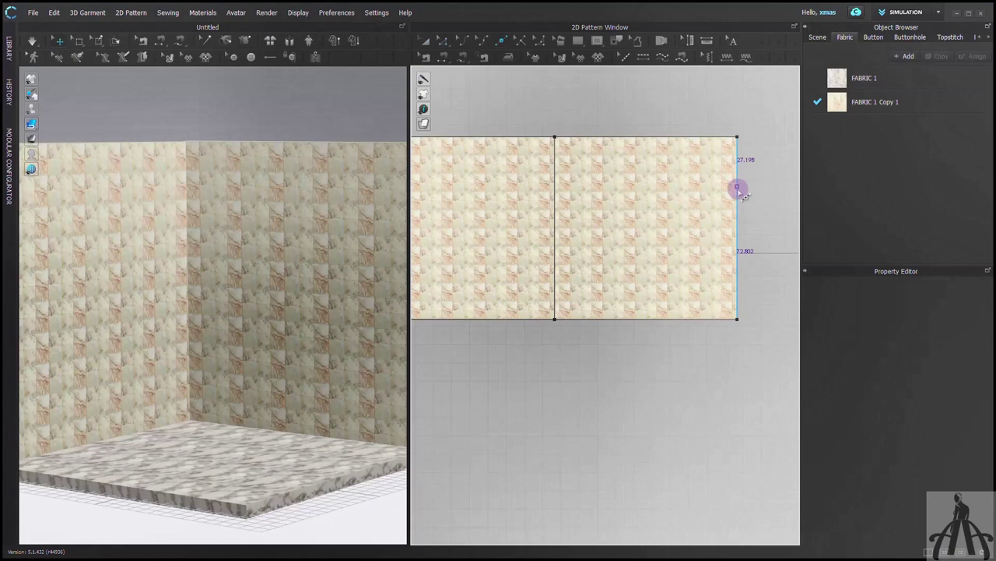
click(737, 192)
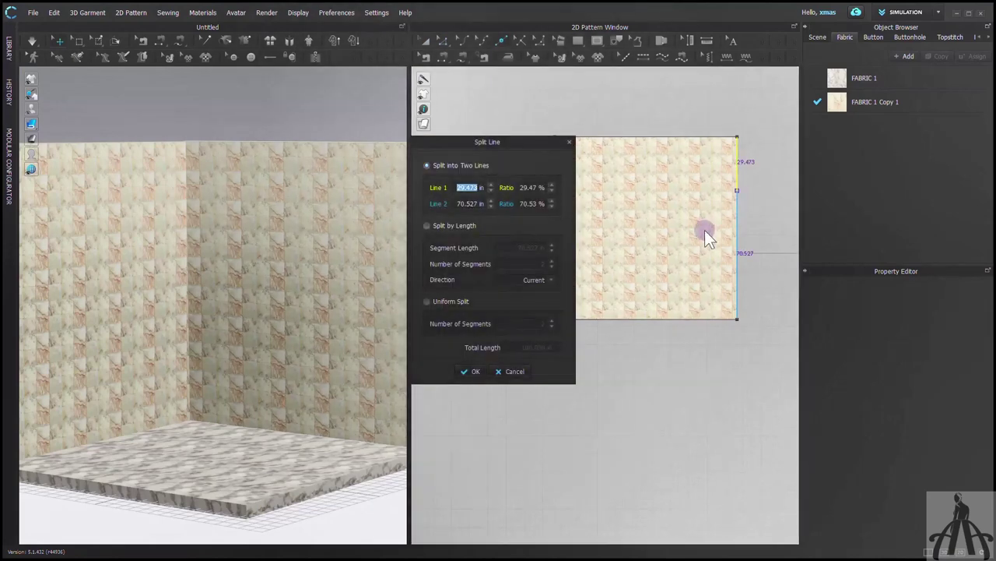
text(30)
key(BackSpace)
text(6)
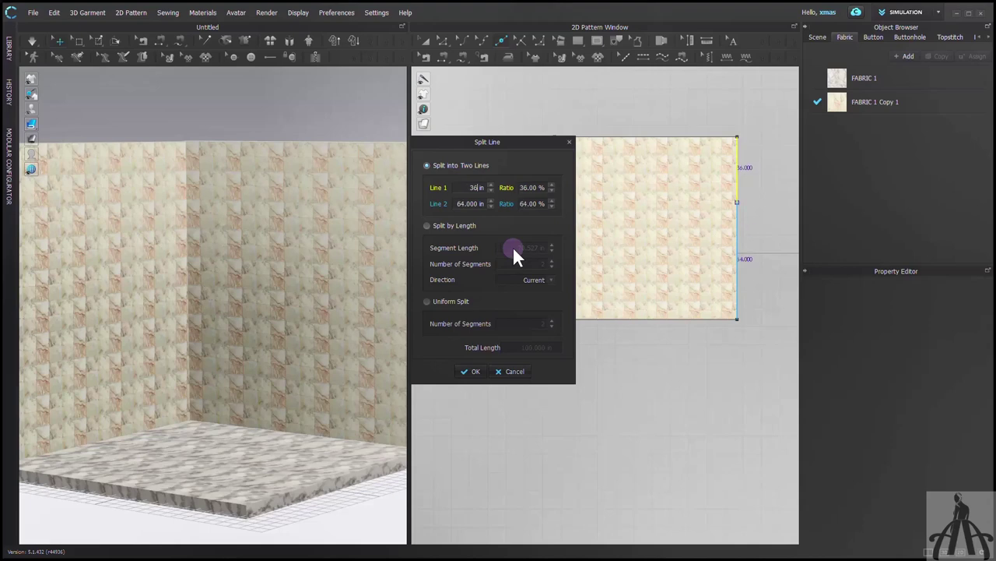
click(472, 370)
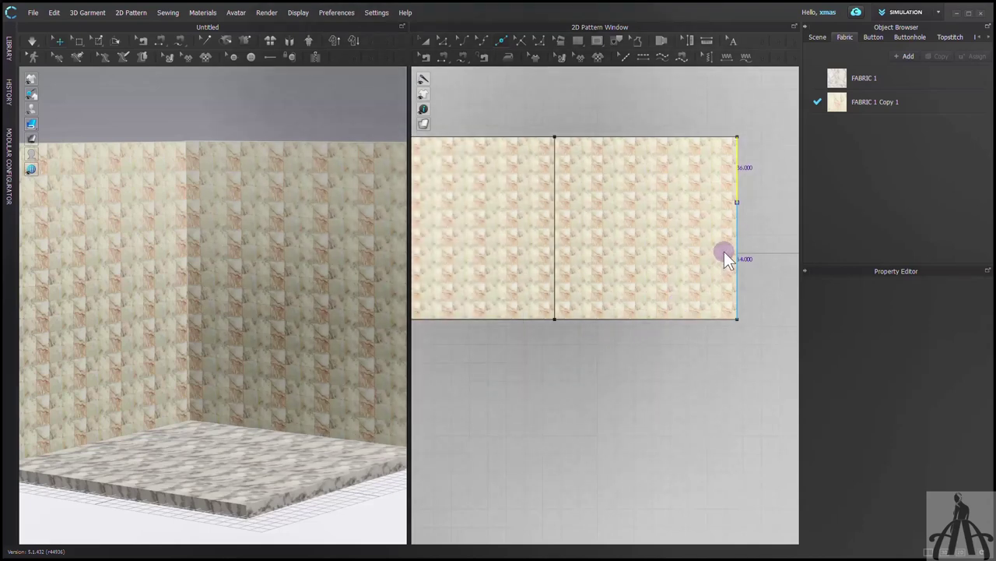
Split the lower segment of the rightmost wall panel's outer edge, with Line 1 set to 20 in.
click(737, 235)
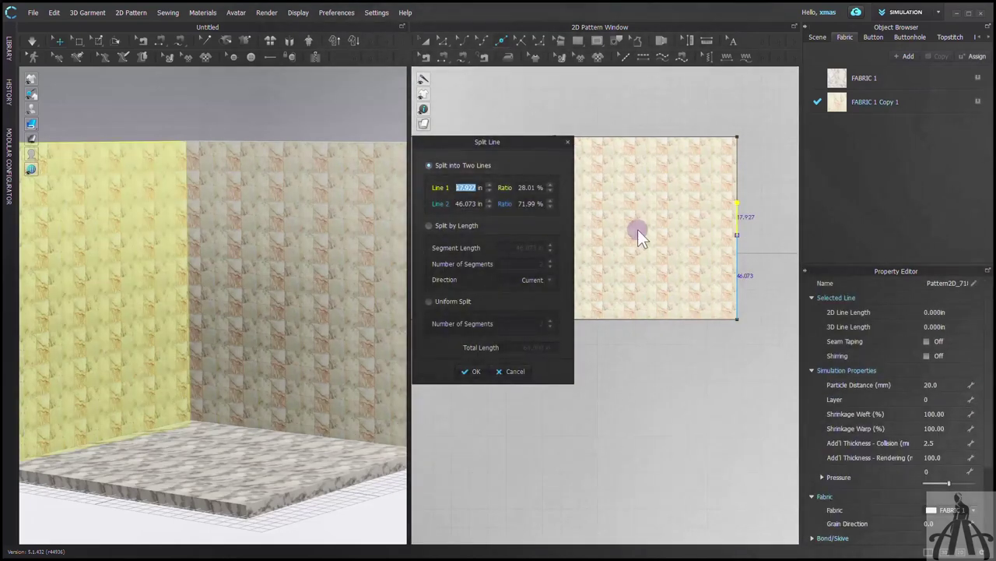
text(20)
click(469, 374)
Split the outer vertical edge of the other wall panel twice from the top, with Line 1 set to 36 in and then 20 in.
scroll(595, 288, up, 3)
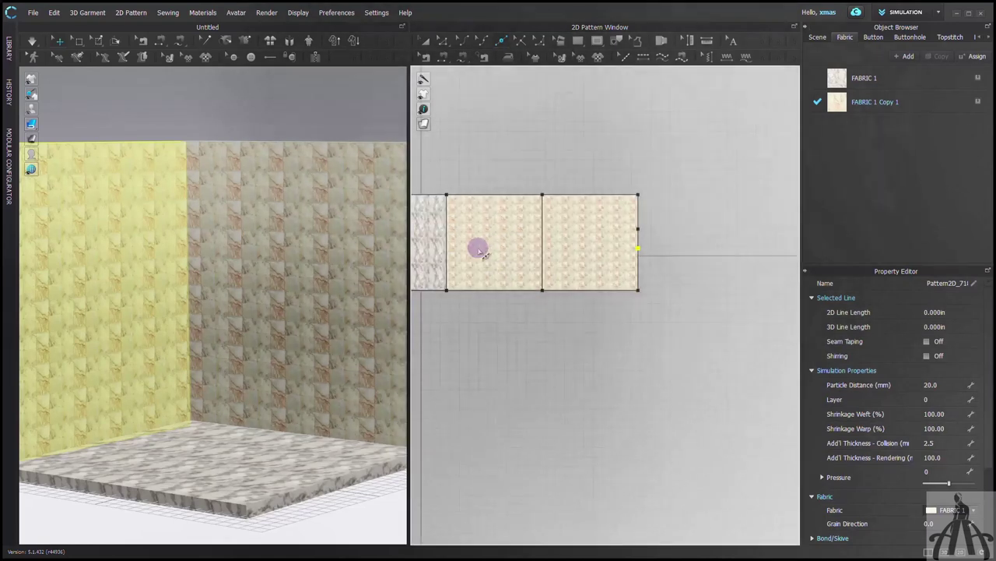
scroll(475, 237, down, 3)
click(428, 221)
text(36)
key(Return)
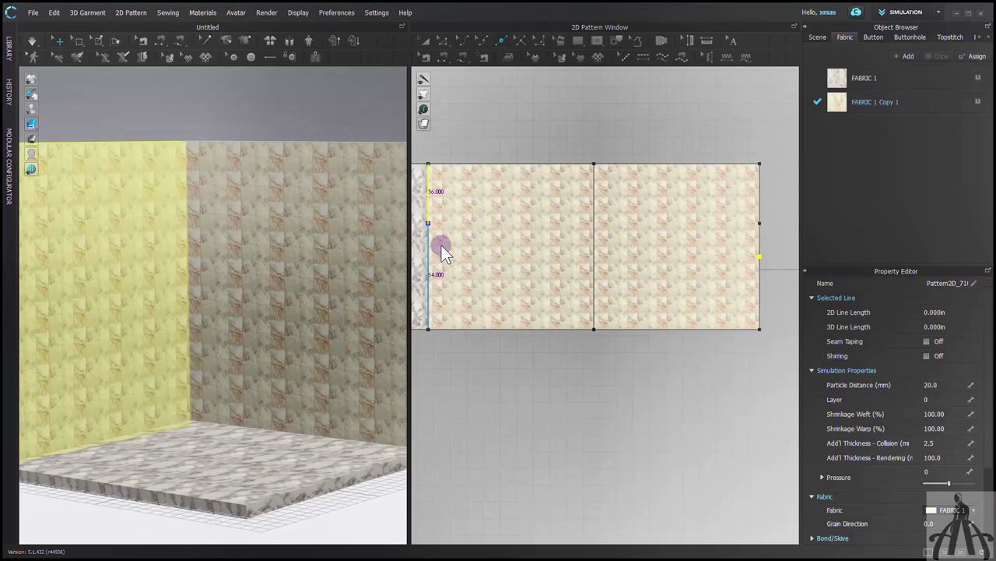
click(428, 260)
text(20)
key(Return)
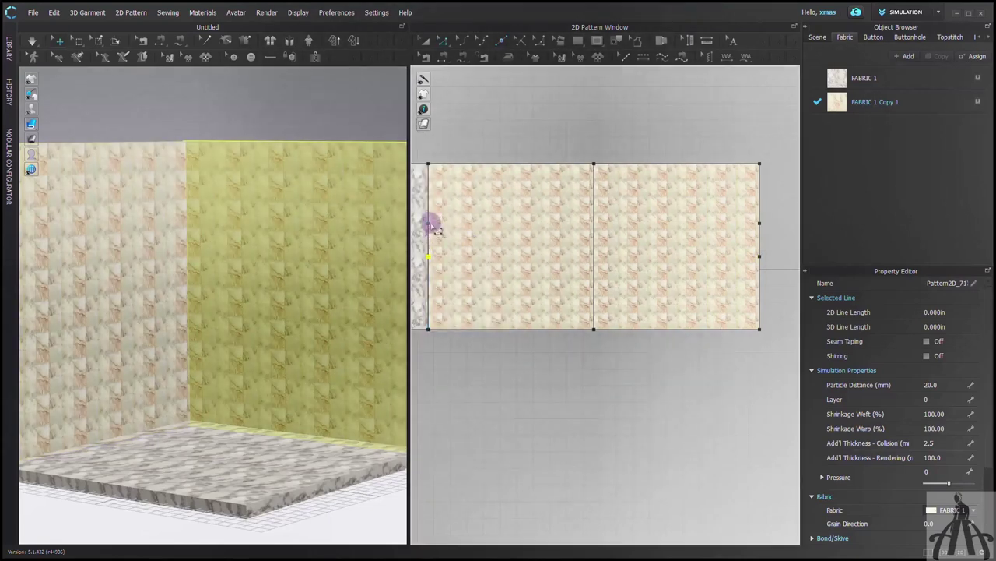
Add Y-Axis perpendicular internal lines across the wall panel beside the floor panel, starting from its two split points.
key(z)
right_click(429, 256)
mouse_move(513, 310)
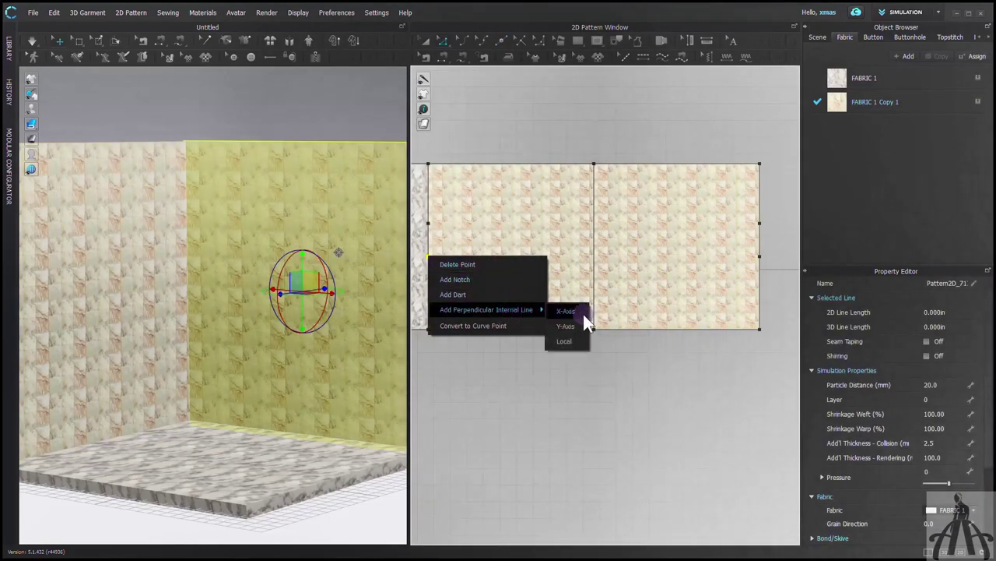
click(568, 326)
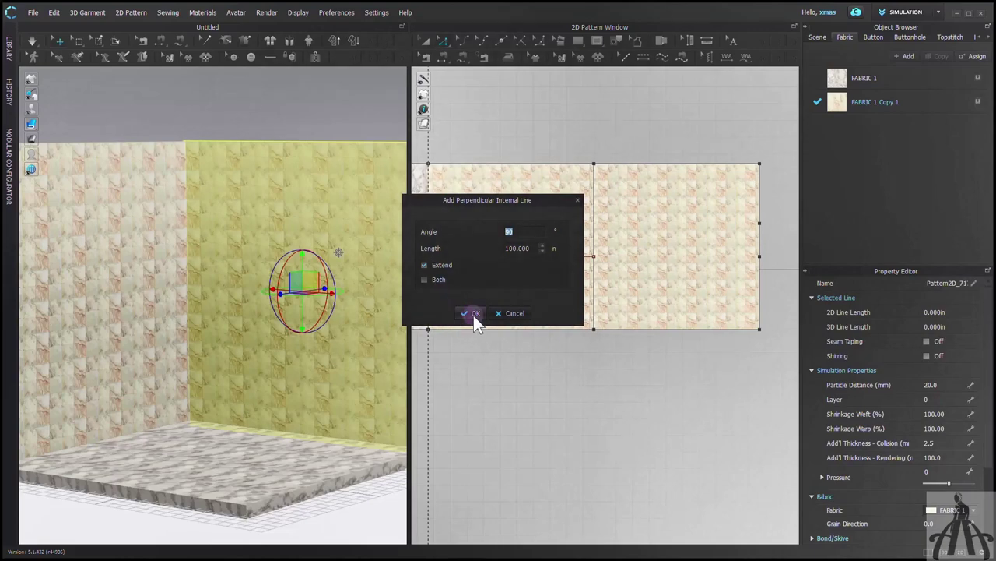
click(473, 314)
right_click(429, 223)
mouse_move(553, 276)
click(572, 293)
click(492, 306)
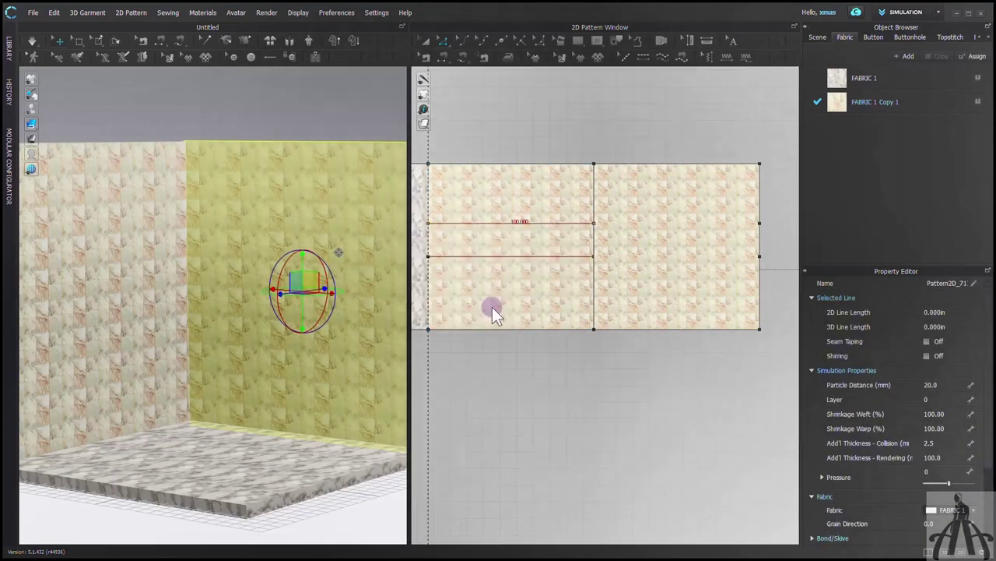
Add matching horizontal perpendicular internal lines across the rightmost wall panel from its two split points.
right_click(760, 223)
mouse_move(819, 278)
click(899, 294)
click(474, 314)
right_click(760, 256)
mouse_move(819, 310)
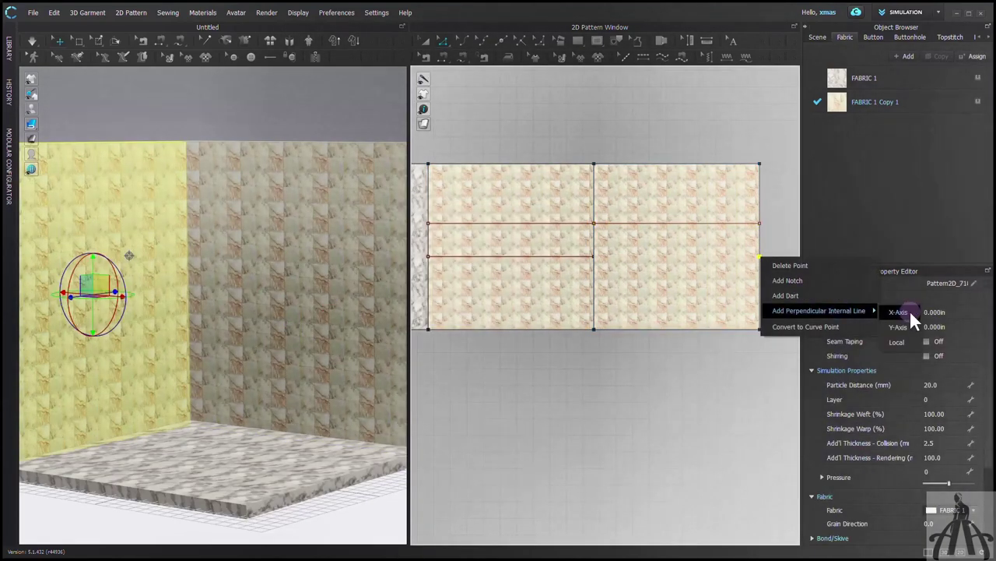
click(899, 311)
click(475, 314)
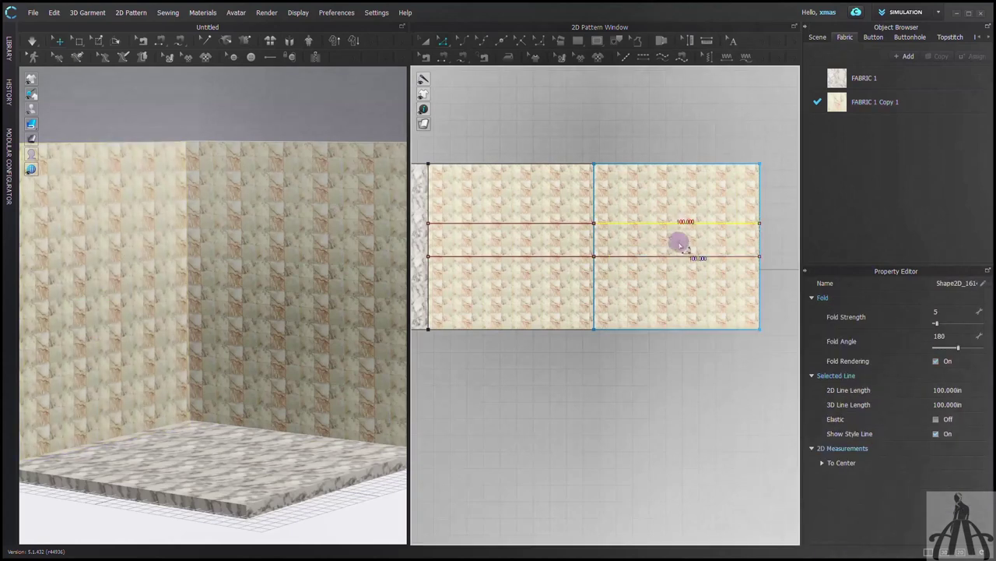
Cut both wall panels along their four horizontal internal lines and assign a new fabric to the two middle strips.
right_click(567, 257)
click(586, 335)
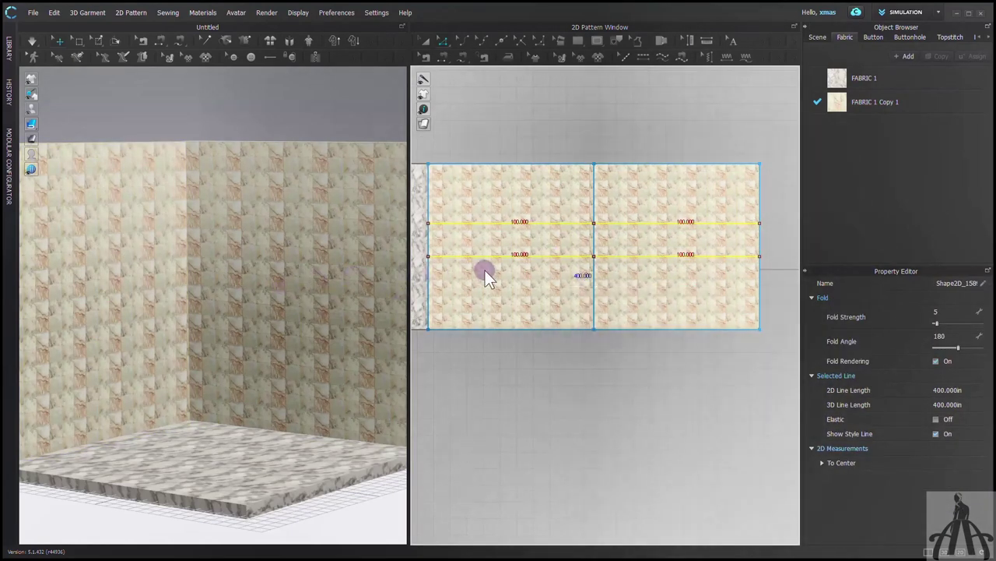
key(a)
click(566, 239)
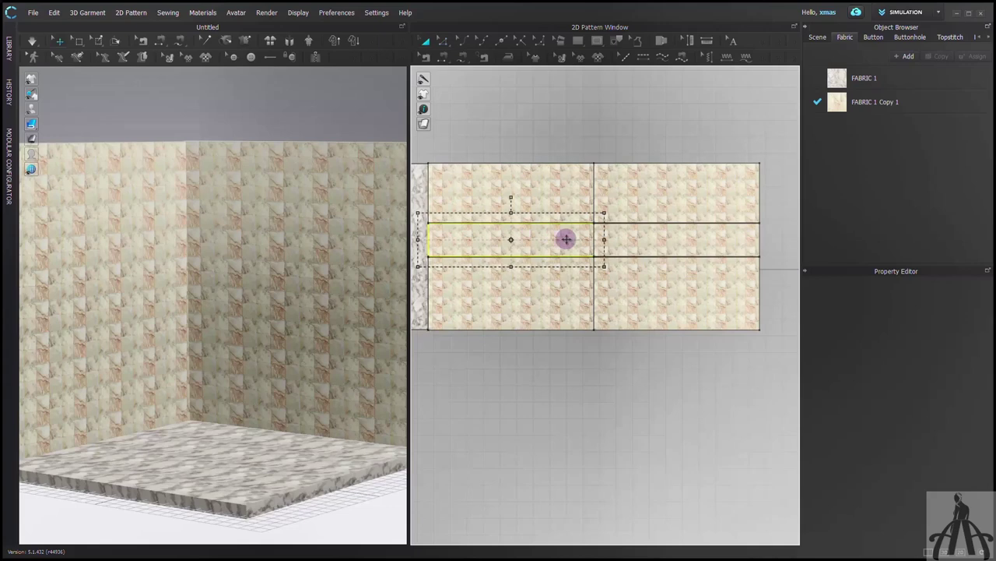
shift+click(625, 238)
click(979, 58)
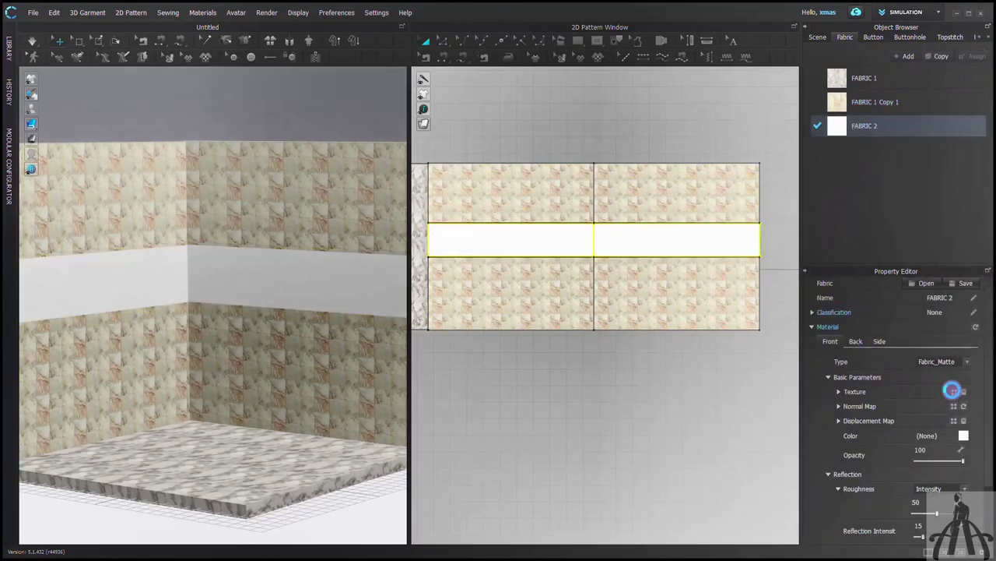
Set a blue patterned image as FABRIC 2's texture and inspect the band on the walls in 3D.
click(953, 390)
click(427, 233)
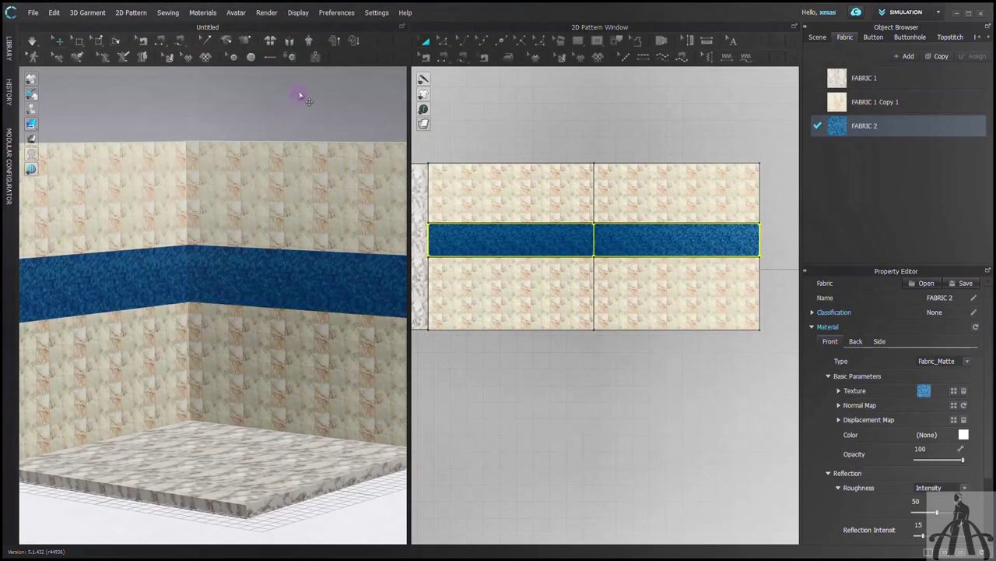
click(301, 96)
mouse_move(263, 296)
right_down()
mouse_move(158, 291)
mouse_move(155, 282)
mouse_move(200, 296)
mouse_move(272, 293)
right_up()
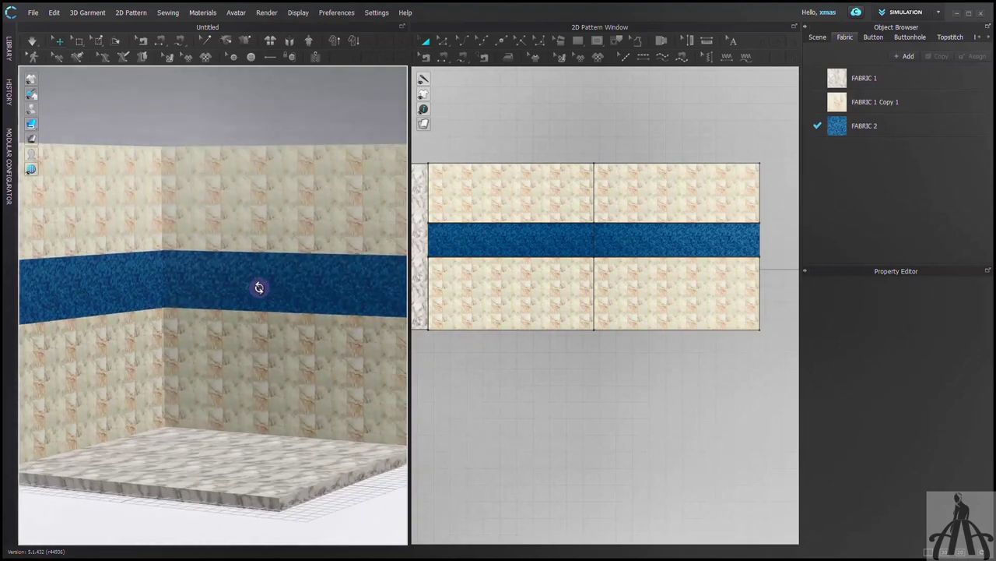
scroll(260, 288, down, 2)
right_drag(381, 284, 408, 284)
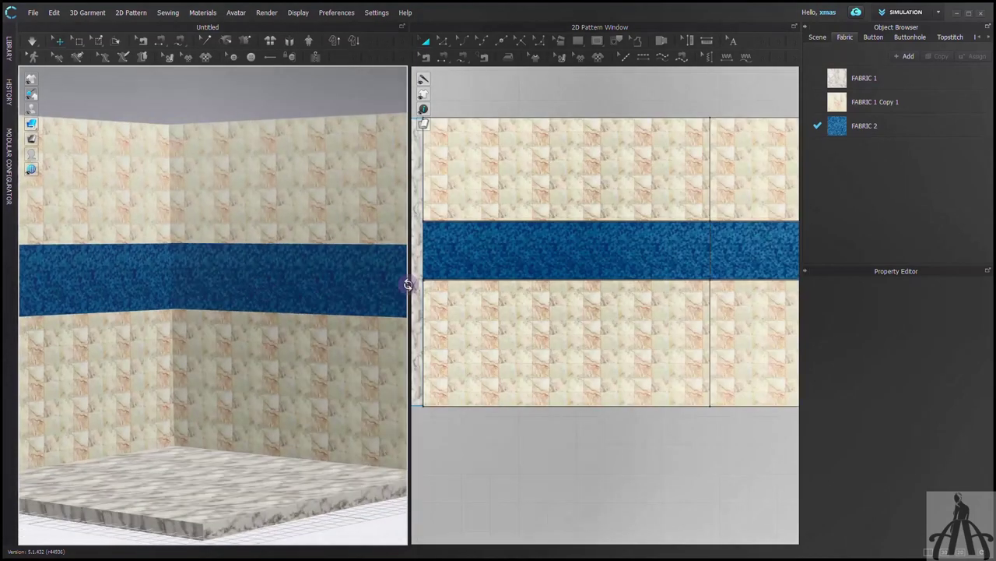
Turn on Desaturation for FABRIC 2's texture and set the fabric color to pale yellow FFFFE6.
click(878, 130)
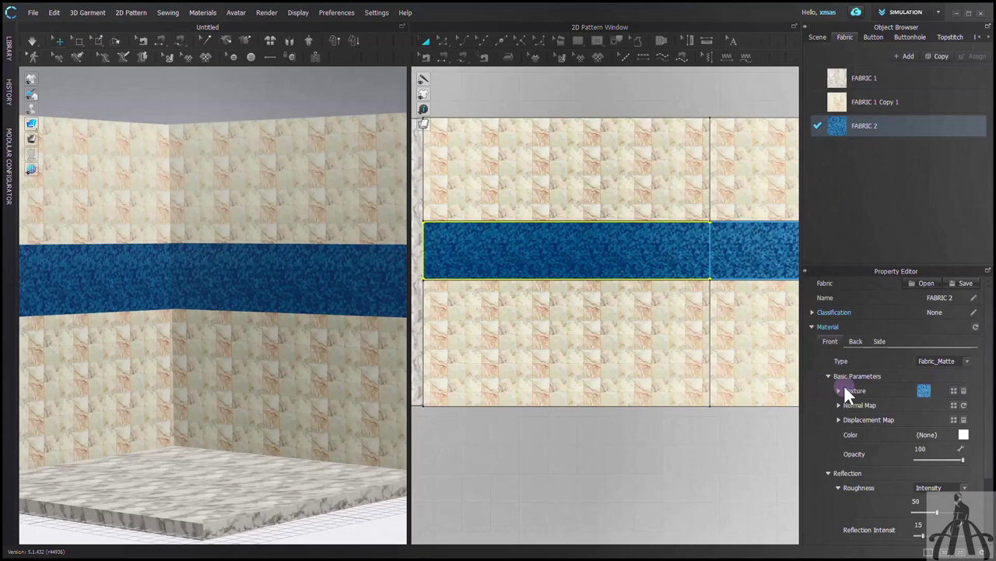
click(839, 390)
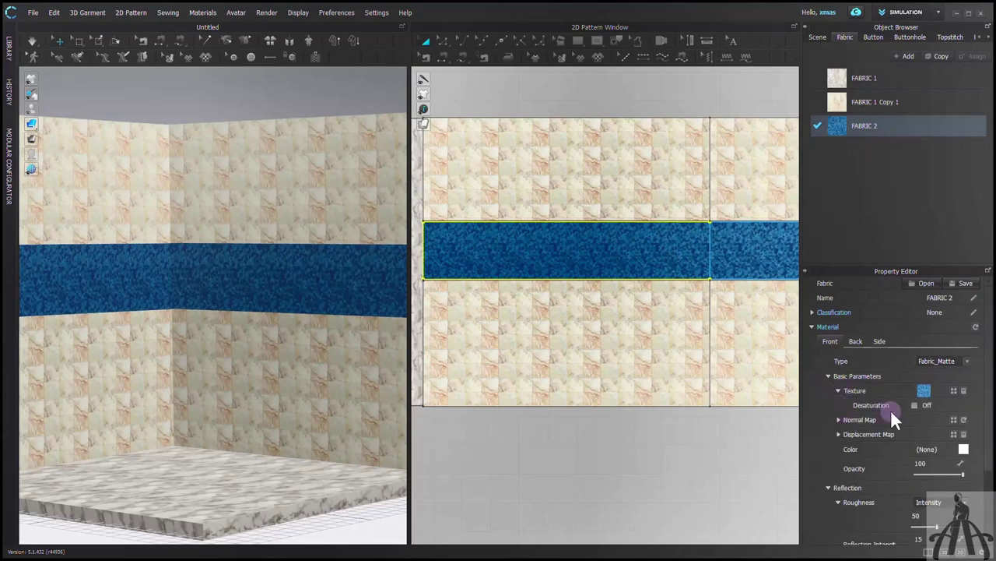
click(914, 405)
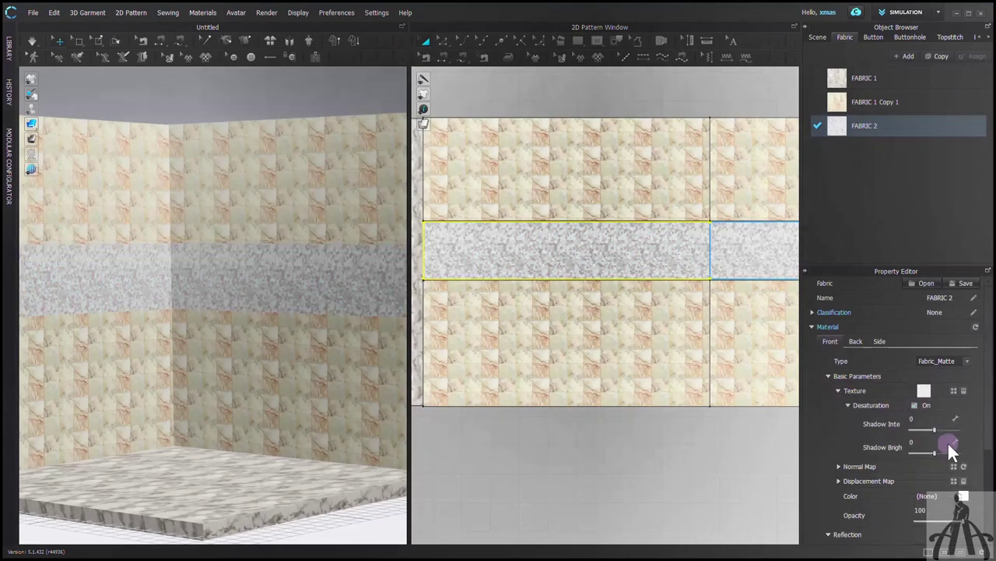
click(964, 496)
drag(362, 175, 363, 161)
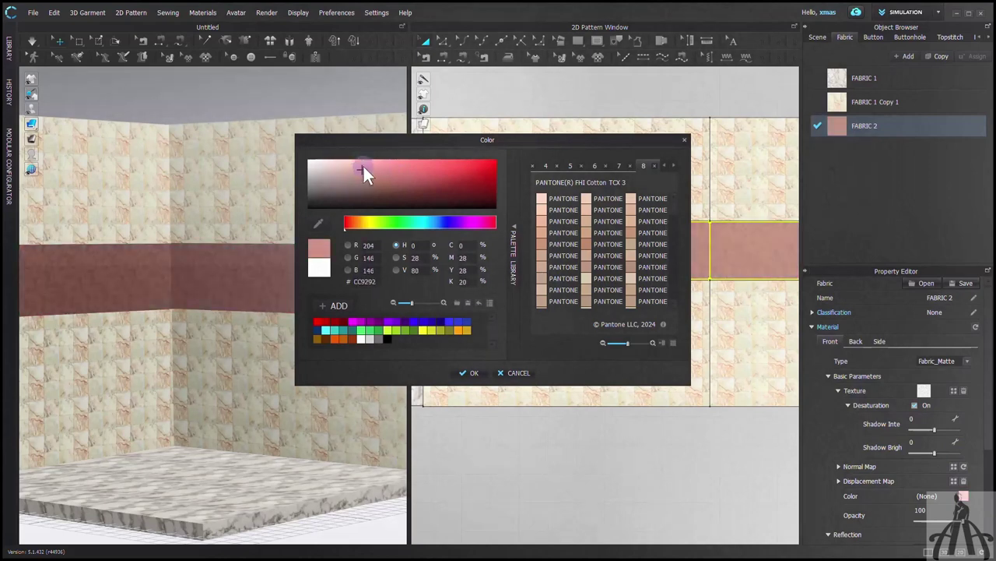
mouse_move(381, 223)
mouse_down()
mouse_move(361, 225)
mouse_move(422, 226)
mouse_move(370, 225)
mouse_up()
click(327, 160)
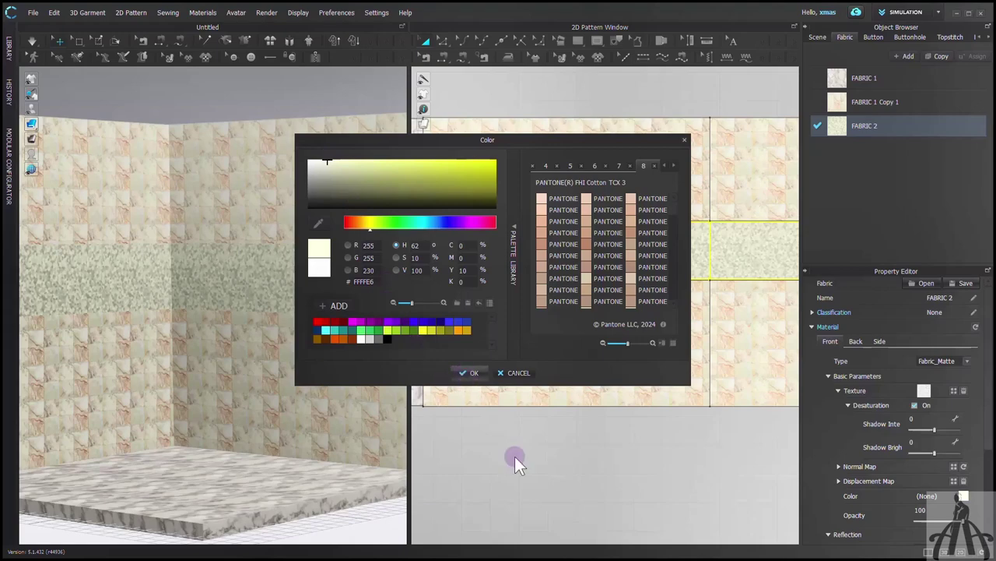
key(Return)
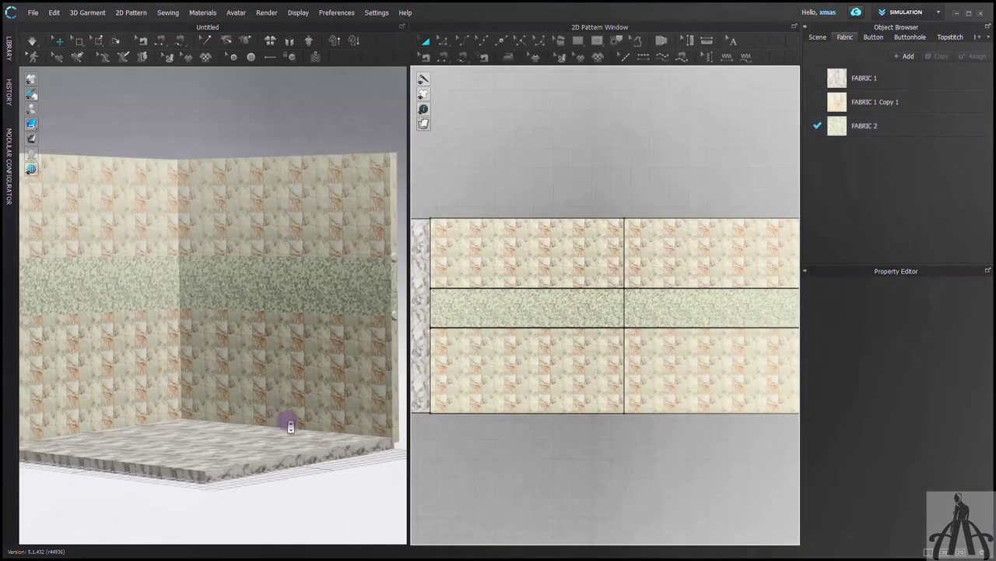
Draw an internal rectangle about 25 by 41 in near the outer vertical edge of the floor panel.
scroll(288, 422, down, 3)
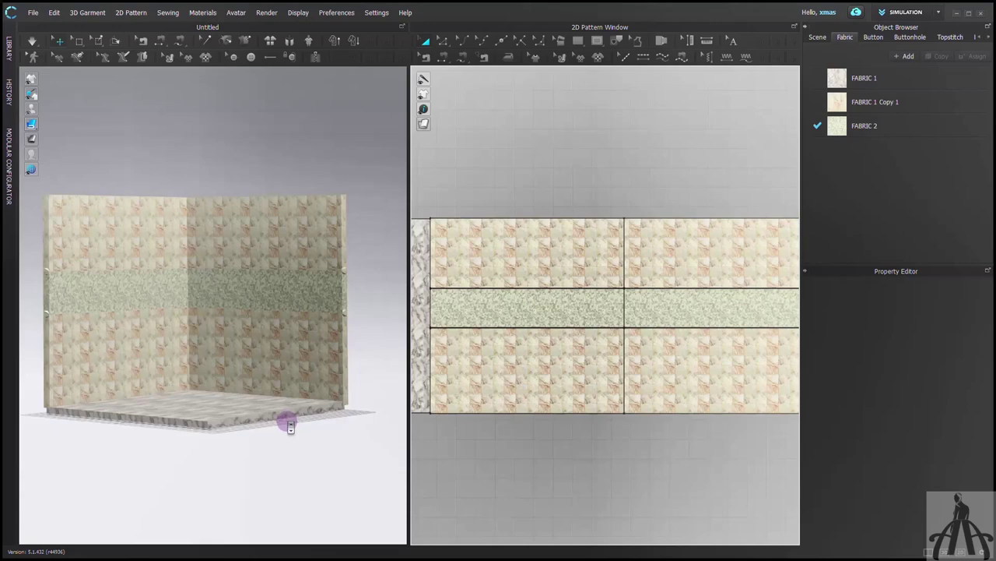
scroll(563, 414, down, 3)
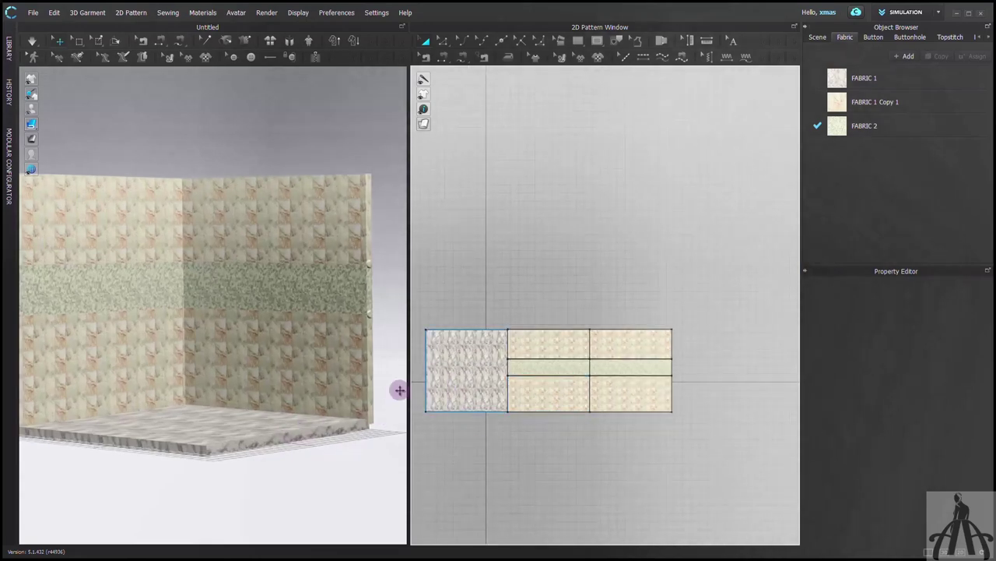
scroll(447, 371, up, 3)
key(5)
scroll(270, 392, down, 5)
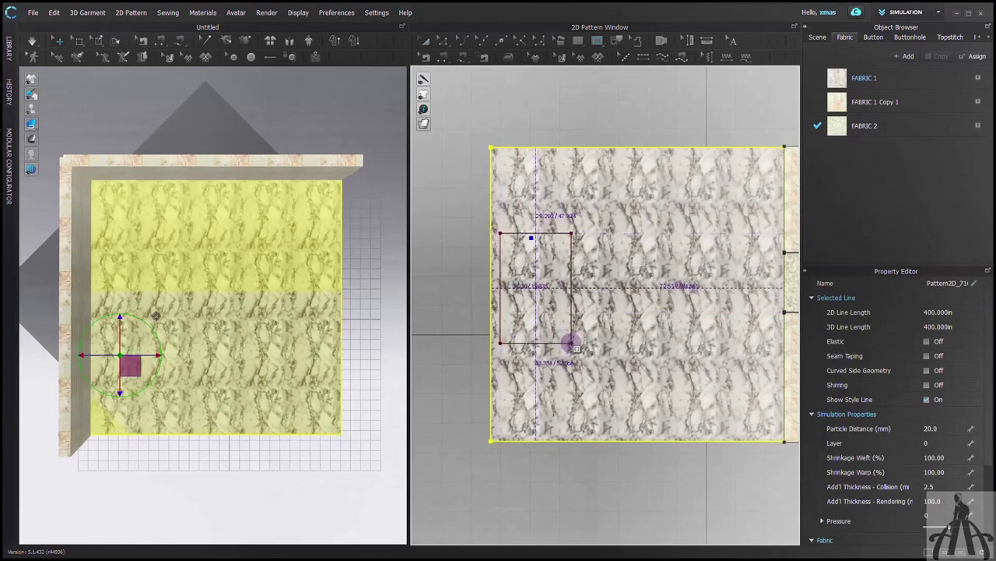
drag(568, 345, 573, 355)
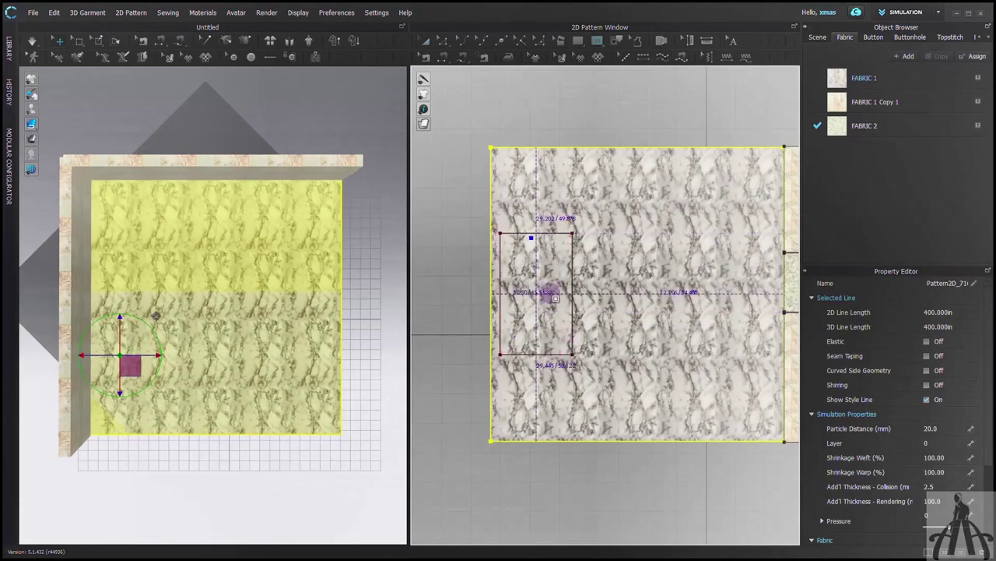
Enlarge the floor's internal rectangle by moving its right, lower and upper edges outward in 5 in increments.
key(z)
click(573, 355)
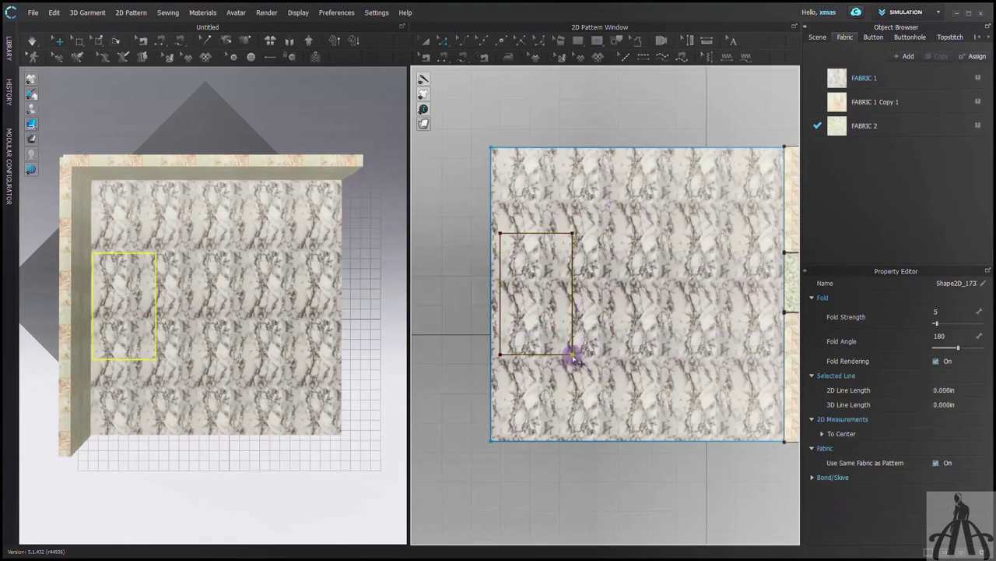
drag(573, 355, 585, 357)
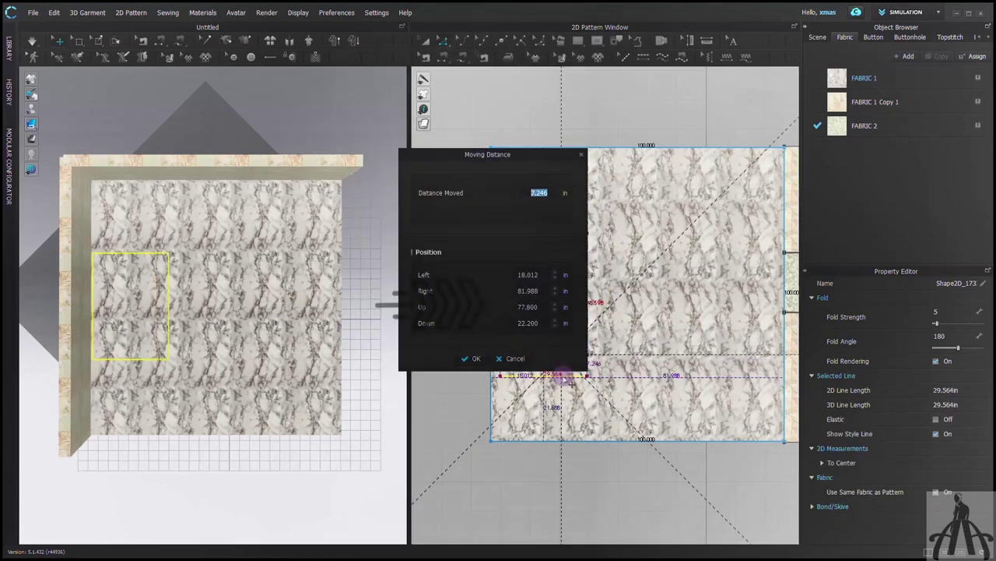
text(5)
click(471, 356)
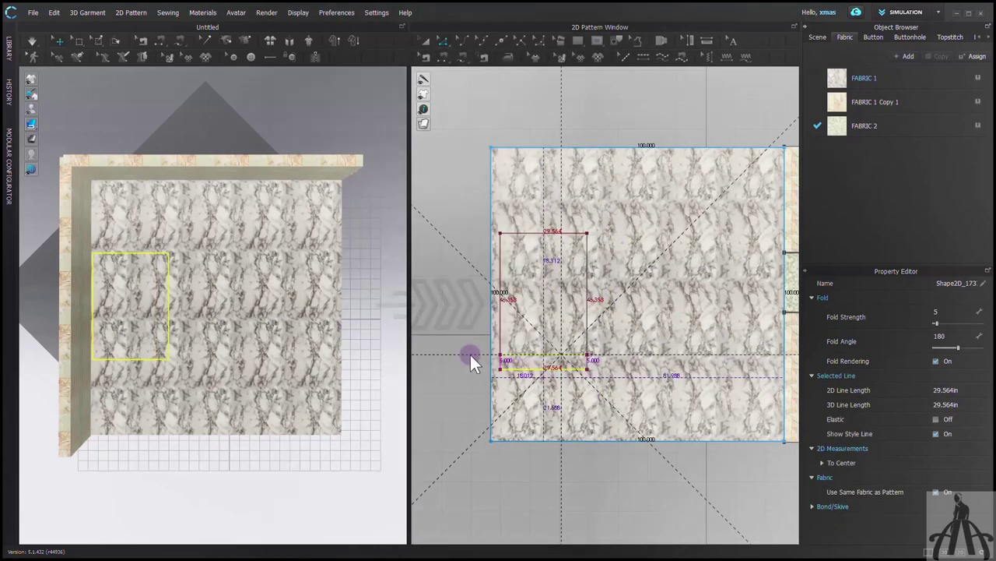
drag(557, 231, 557, 218)
right_click(557, 218)
text(5)
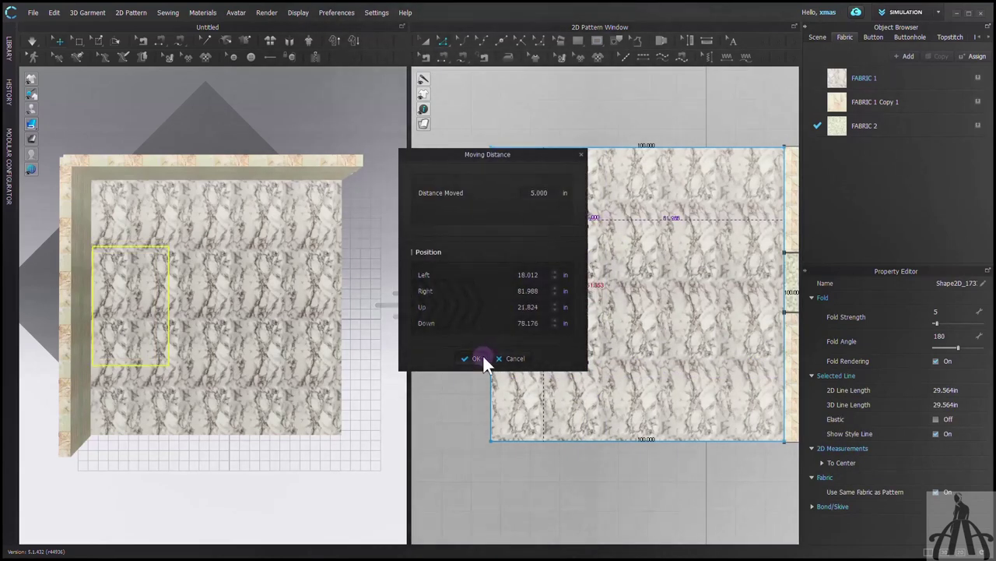
click(477, 358)
Offset the rectangle's right and left edges inward as internal lines at a distance of 4 in.
click(601, 294)
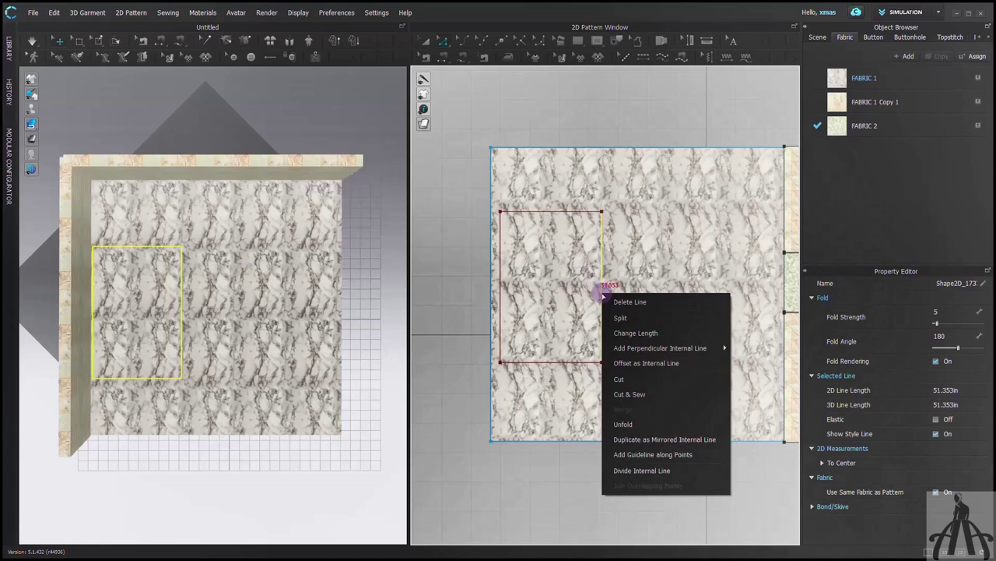
click(649, 362)
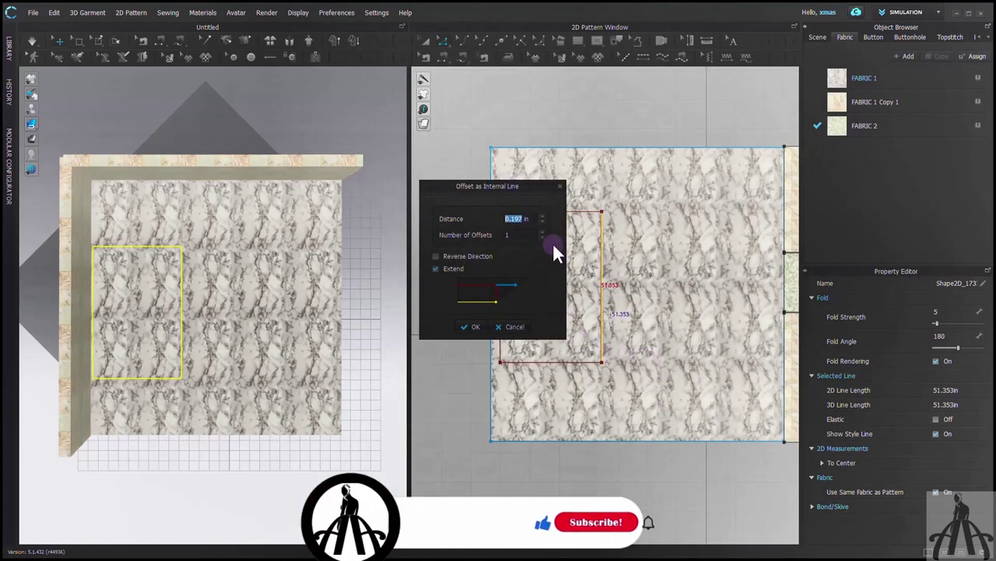
text(4)
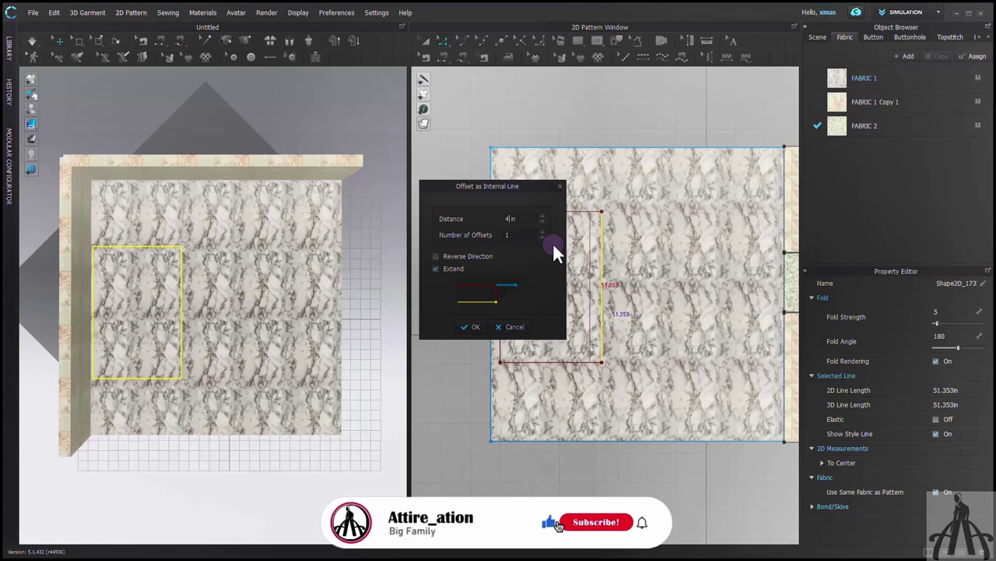
click(475, 326)
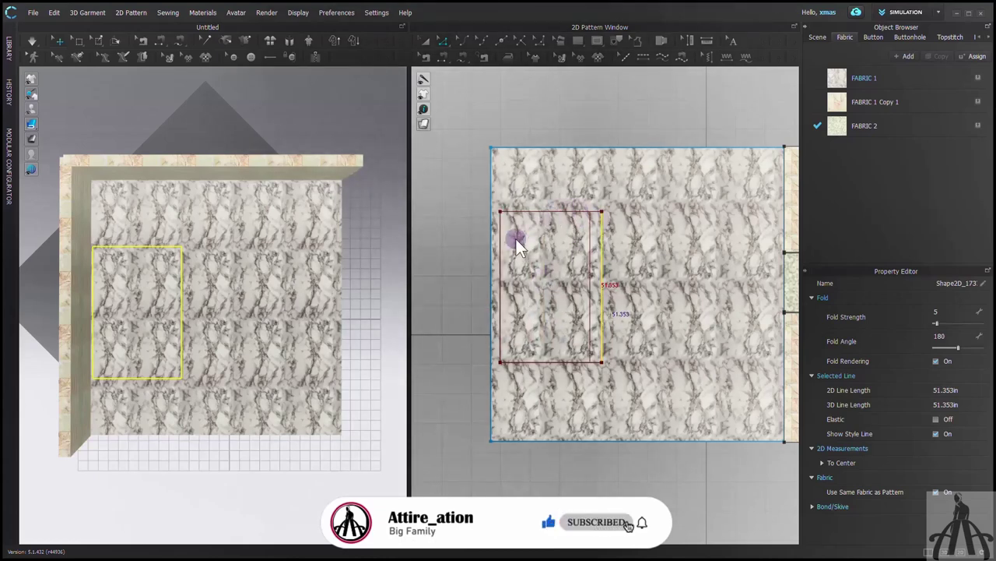
click(501, 272)
right_click(501, 272)
click(573, 345)
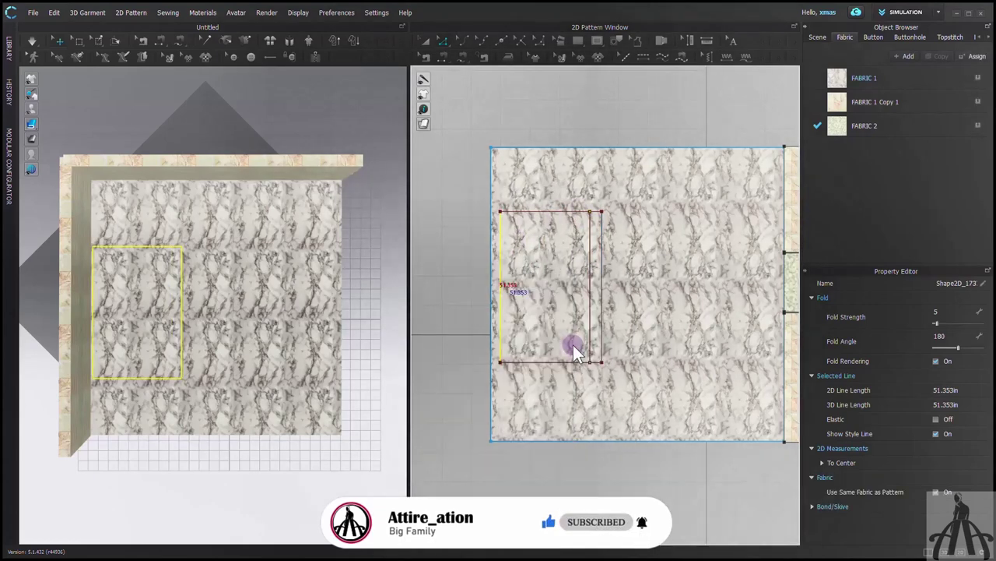
click(351, 319)
Offset the floor rectangle's upper and lower edges inward as internal lines at a distance of 4 in.
right_click(548, 212)
click(569, 252)
click(560, 211)
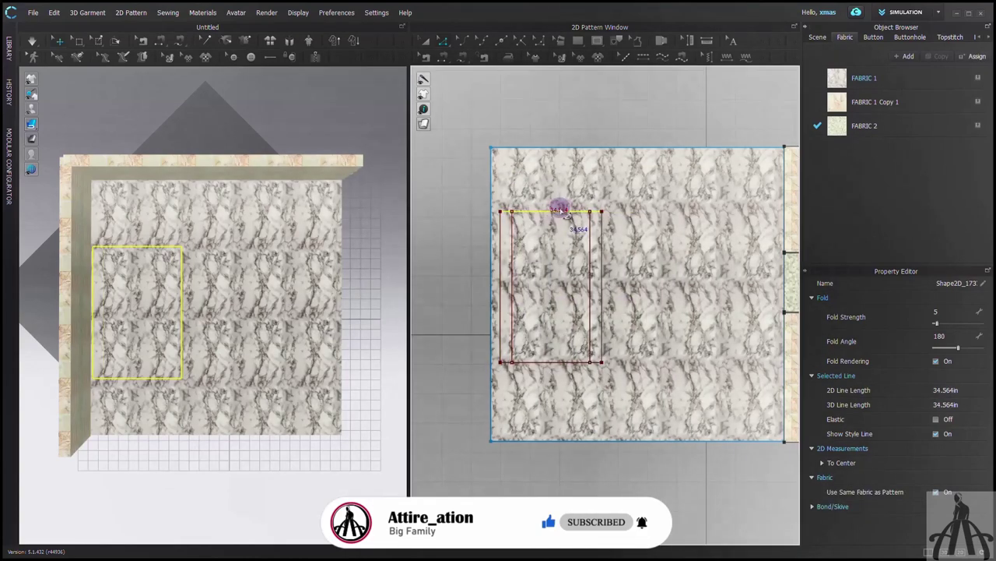
right_click(544, 207)
click(543, 210)
right_click(544, 211)
click(574, 294)
click(342, 318)
right_click(562, 362)
click(592, 434)
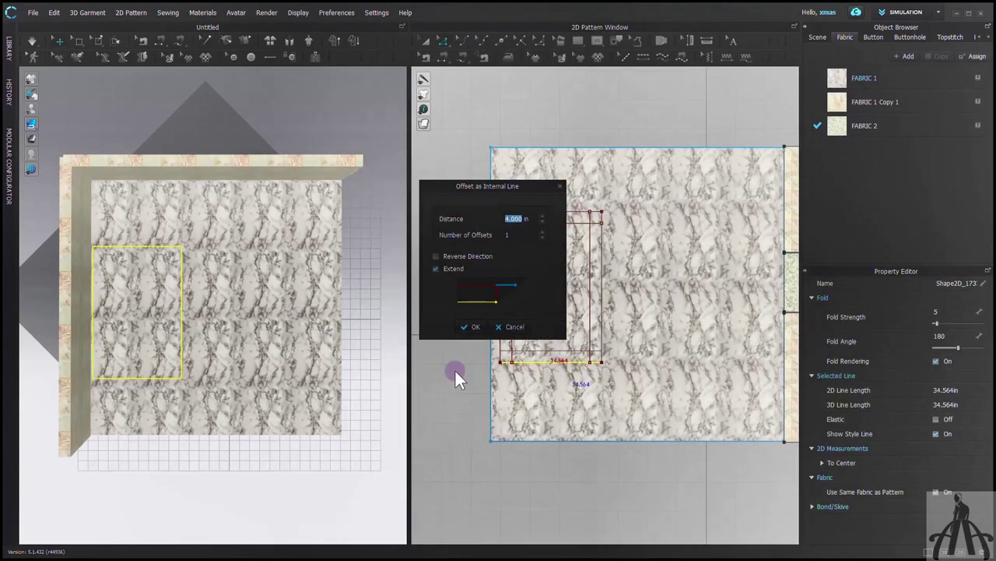
click(473, 326)
Add points at the intersections of the four offset internal lines inside the floor rectangle.
scroll(510, 316, up, 2)
click(543, 195)
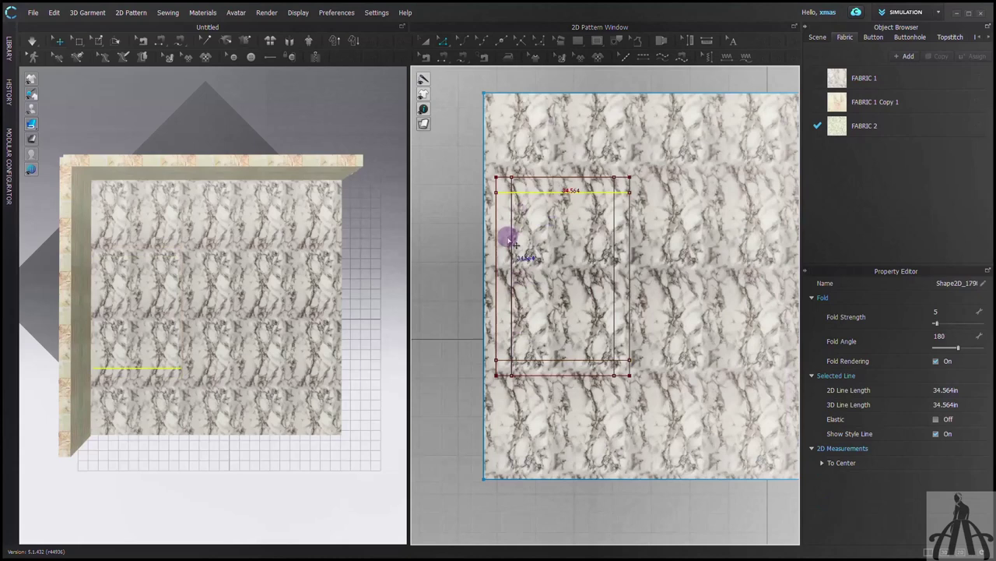
shift+click(512, 237)
shift+click(564, 361)
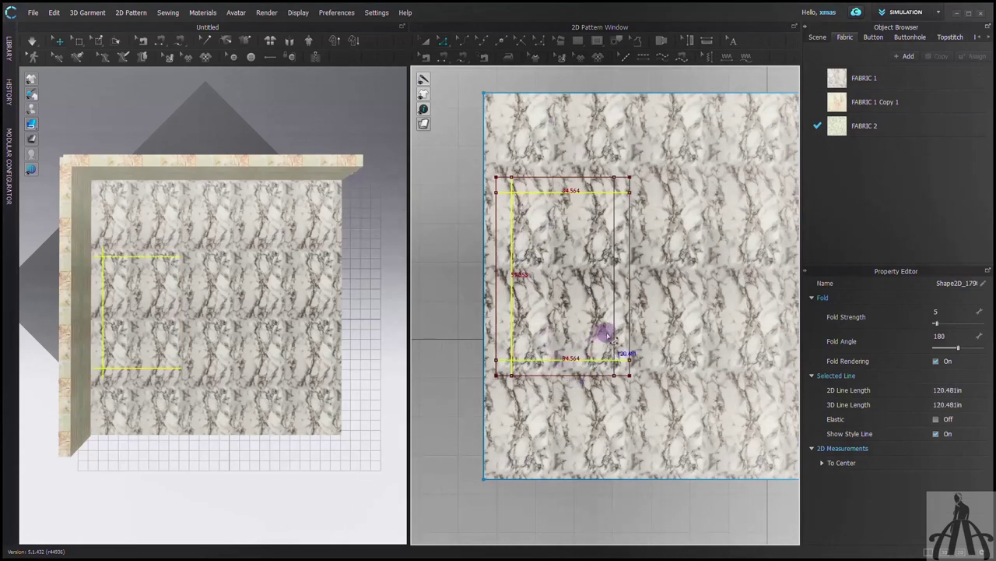
shift+click(615, 320)
right_click(615, 322)
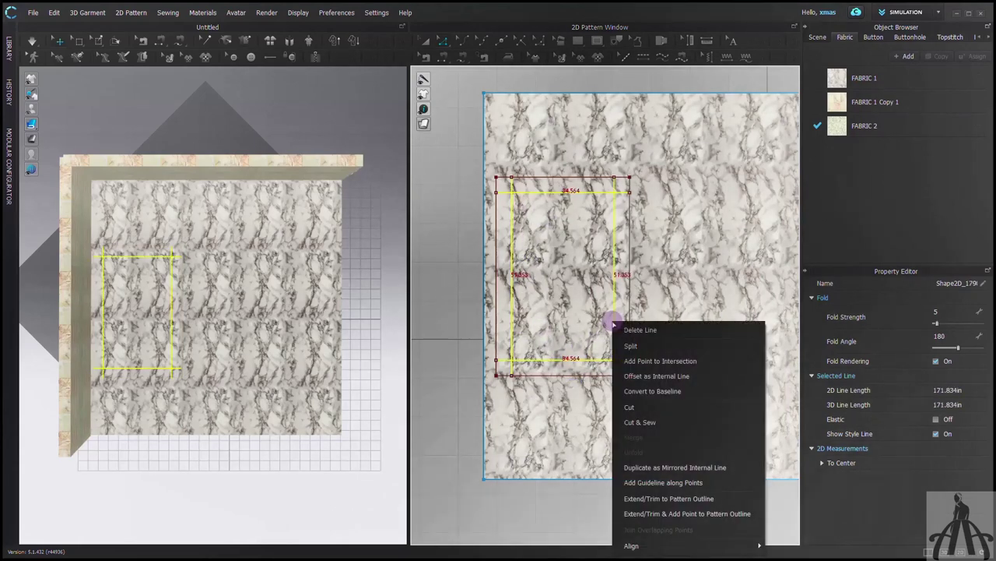
click(626, 346)
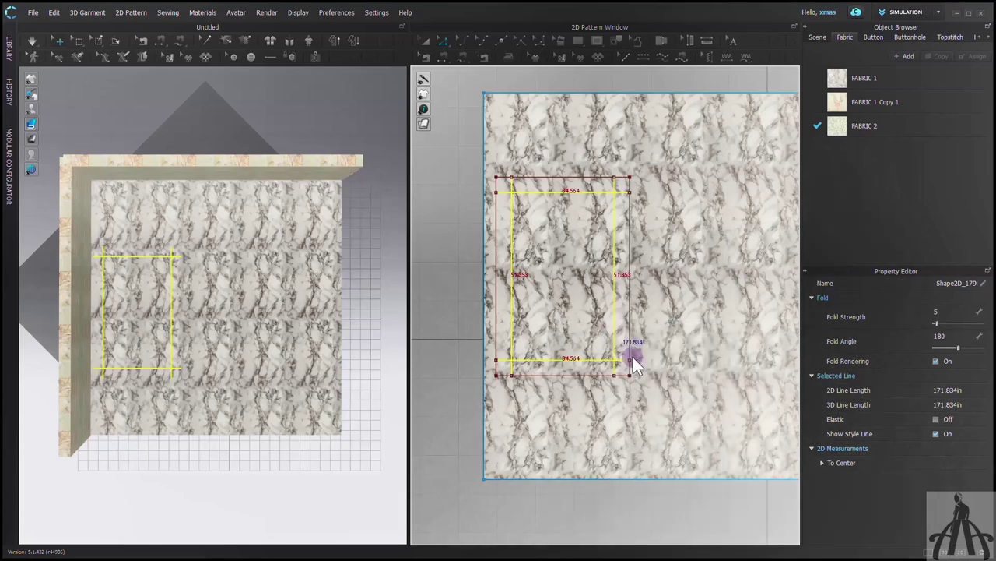
Delete the overhanging end points of the four offset lines so they form a closed inner rectangle.
click(509, 200)
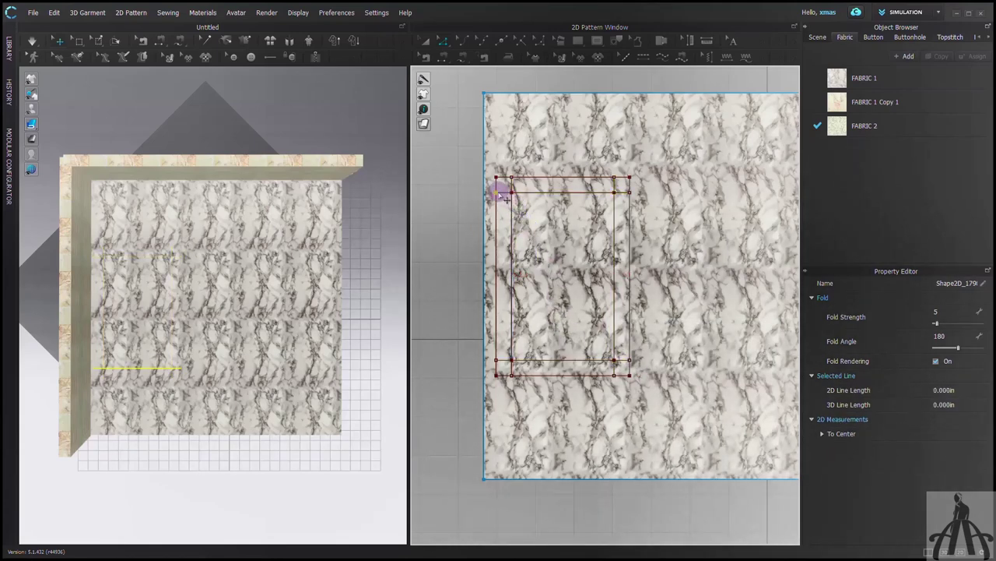
click(510, 174)
key(Delete)
click(613, 177)
key(Delete)
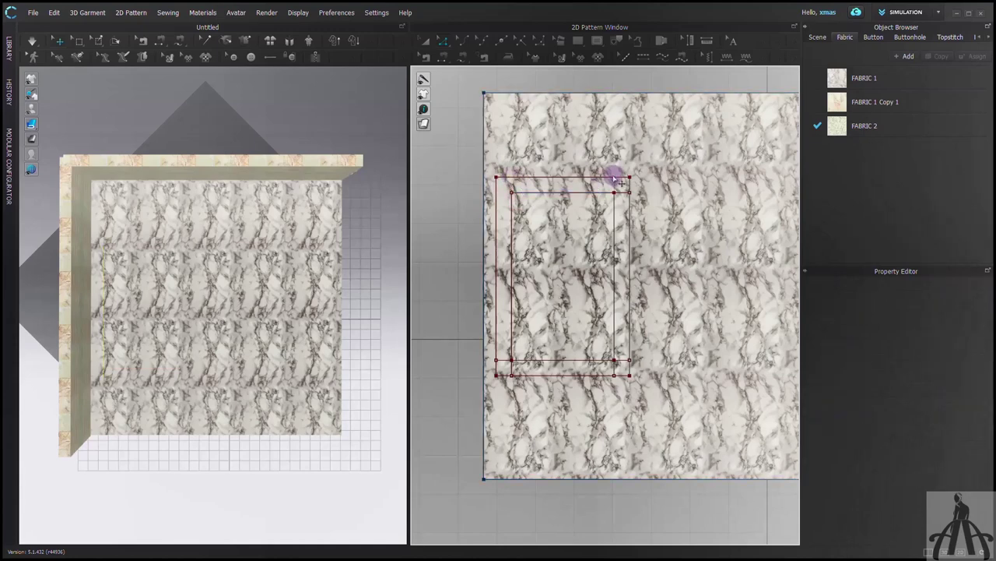
click(630, 192)
key(Delete)
click(629, 360)
key(Delete)
click(614, 376)
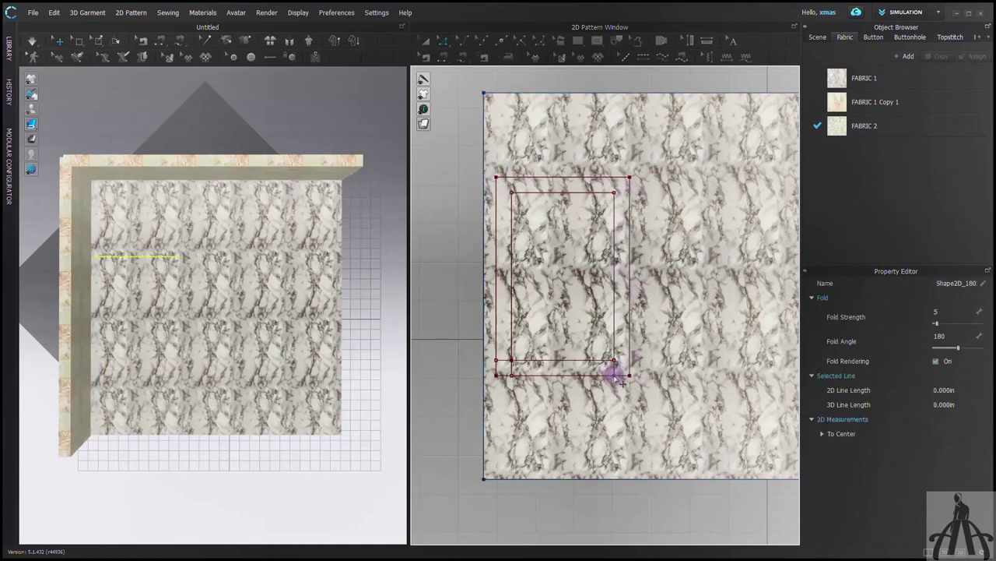
key(Delete)
click(613, 377)
key(Delete)
click(511, 376)
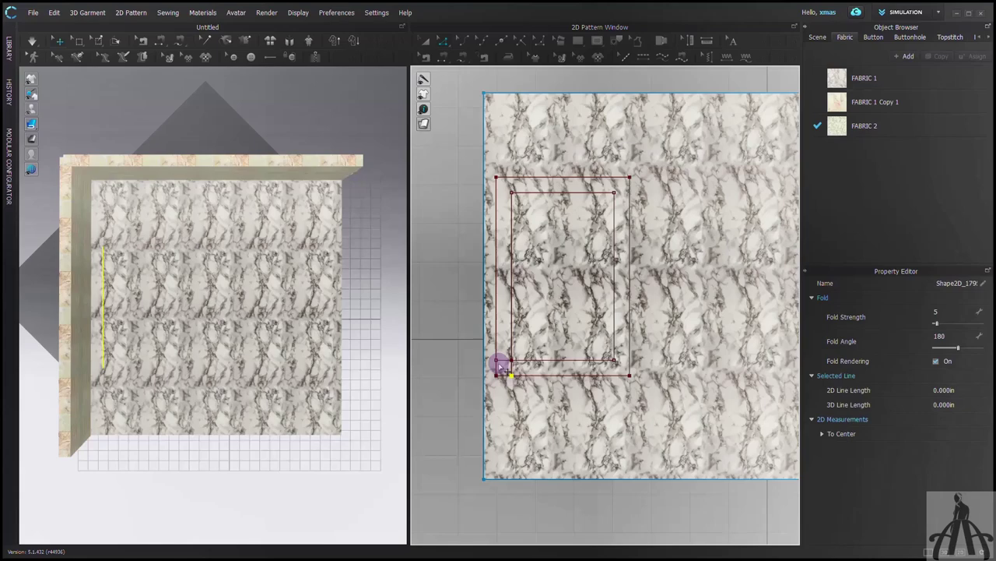
key(Delete)
click(496, 361)
key(Delete)
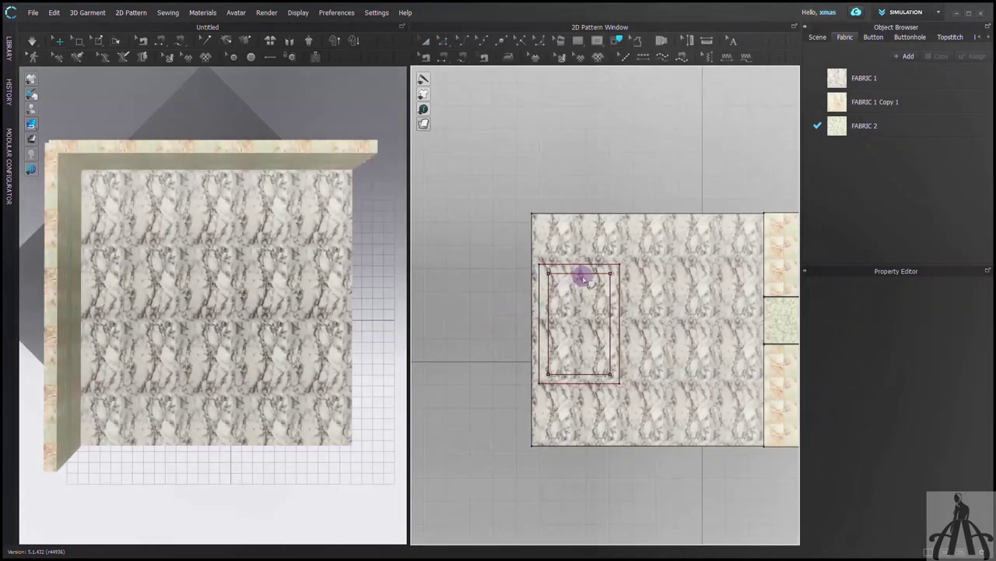
Clone the floor's inner rectangle as a separate pattern and place it to the left of the floor panel.
click(585, 276)
shift+click(549, 329)
shift+click(577, 374)
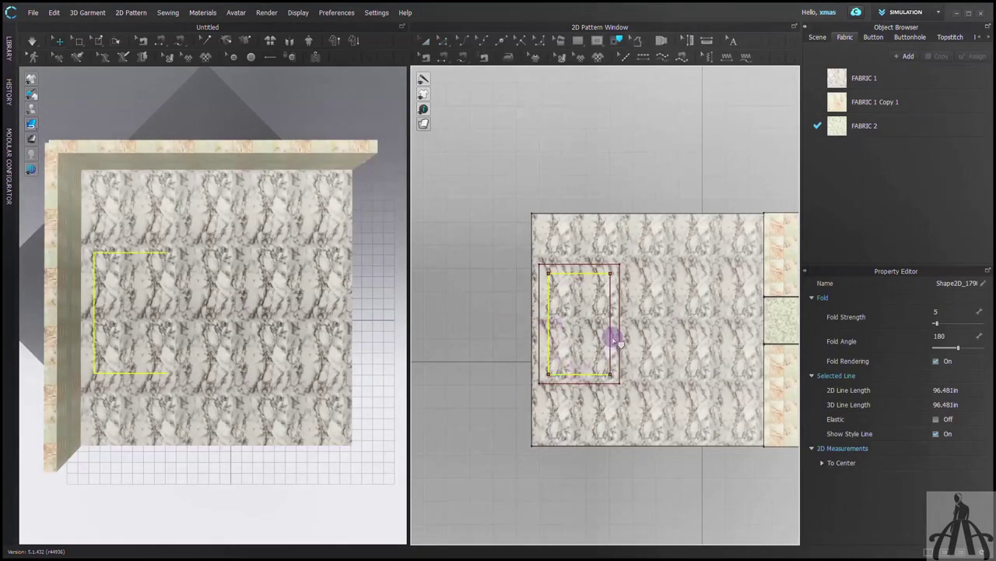
shift+click(611, 337)
right_click(610, 337)
click(645, 360)
scroll(465, 327, down, 2)
scroll(490, 338, up, 3)
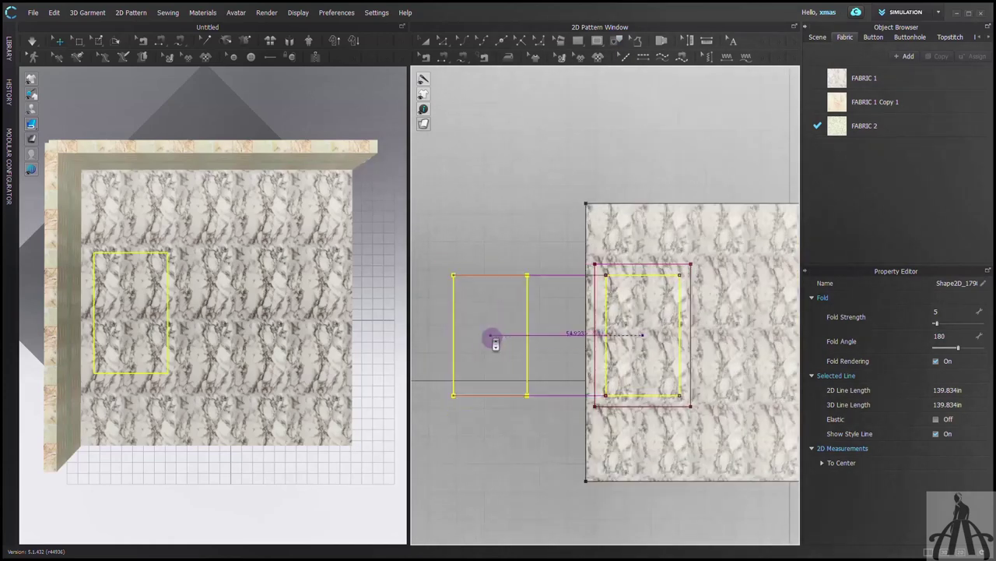
click(491, 336)
Extend the cloned pattern's outline by 4 in using Offset Pattern Outline, with Create Internal Line enabled.
right_click(475, 304)
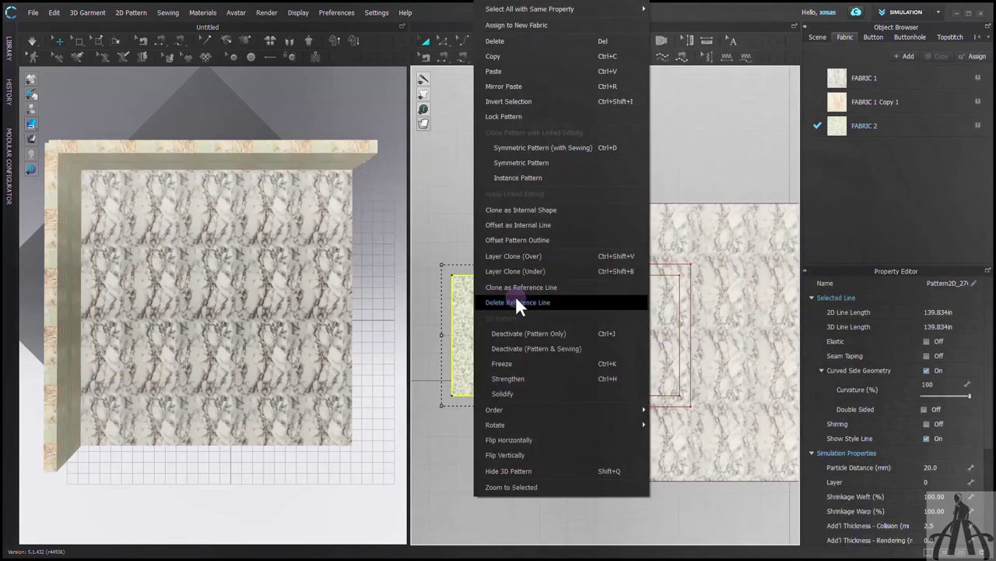
click(523, 236)
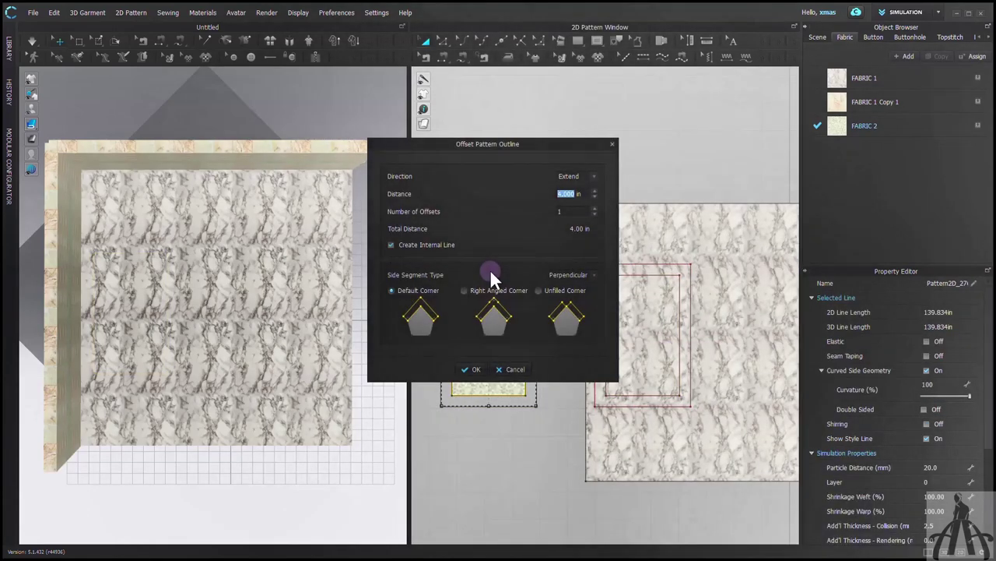
click(471, 369)
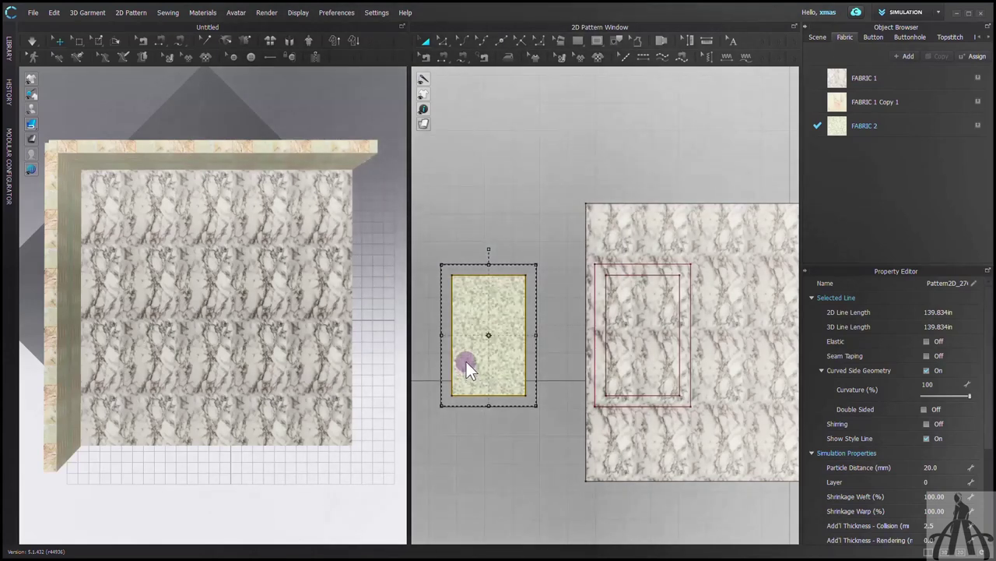
Cut the cloned pattern along its internal rectangle and move the inner piece above the remaining frame.
key(z)
click(494, 274)
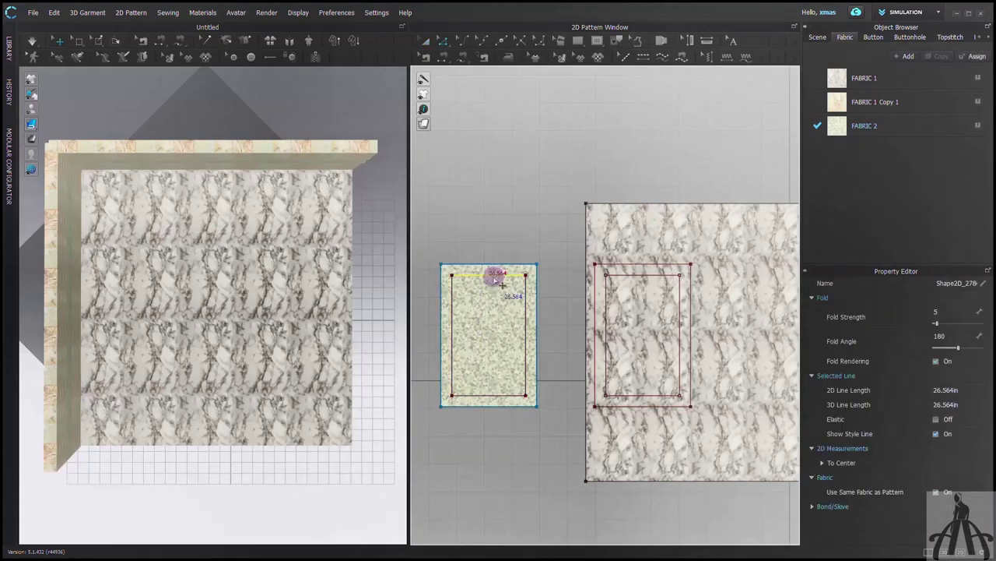
key(a)
click(491, 328)
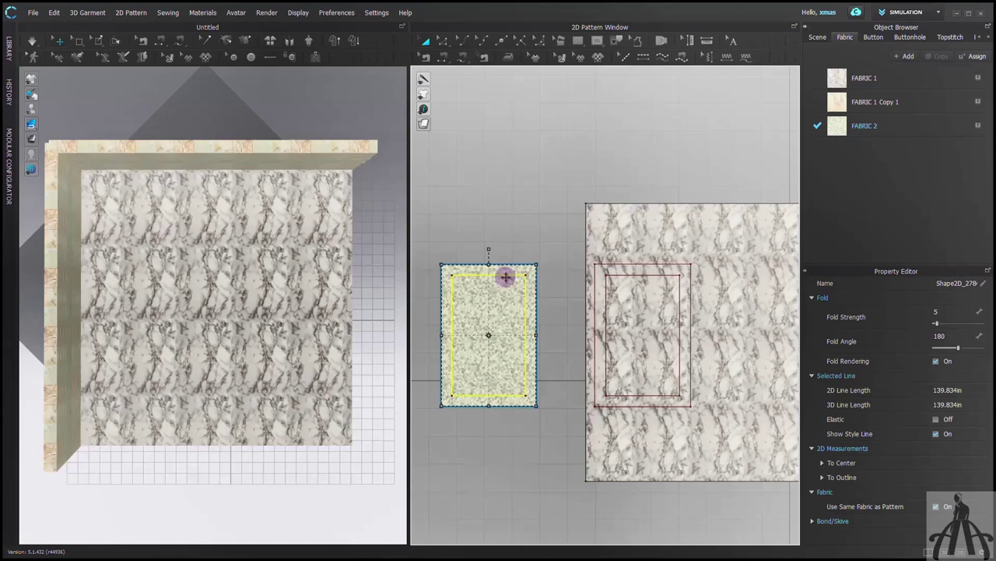
right_click(506, 276)
click(534, 427)
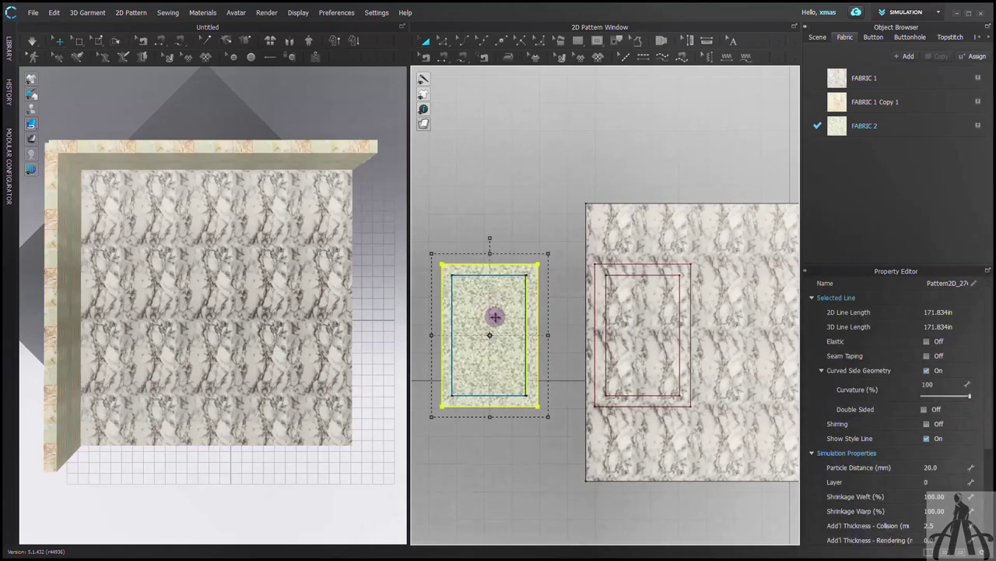
drag(495, 313, 534, 169)
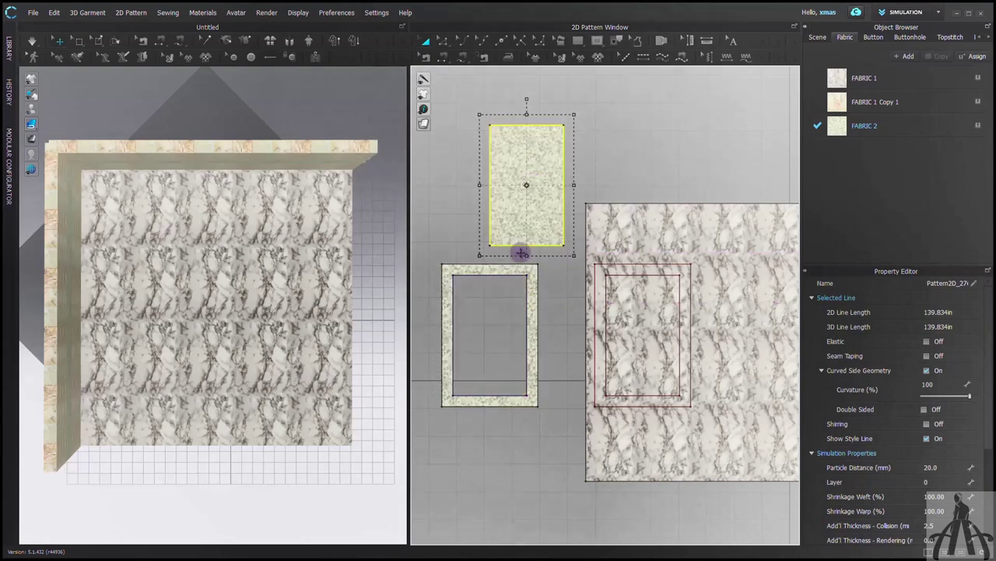
scroll(485, 277, down, 3)
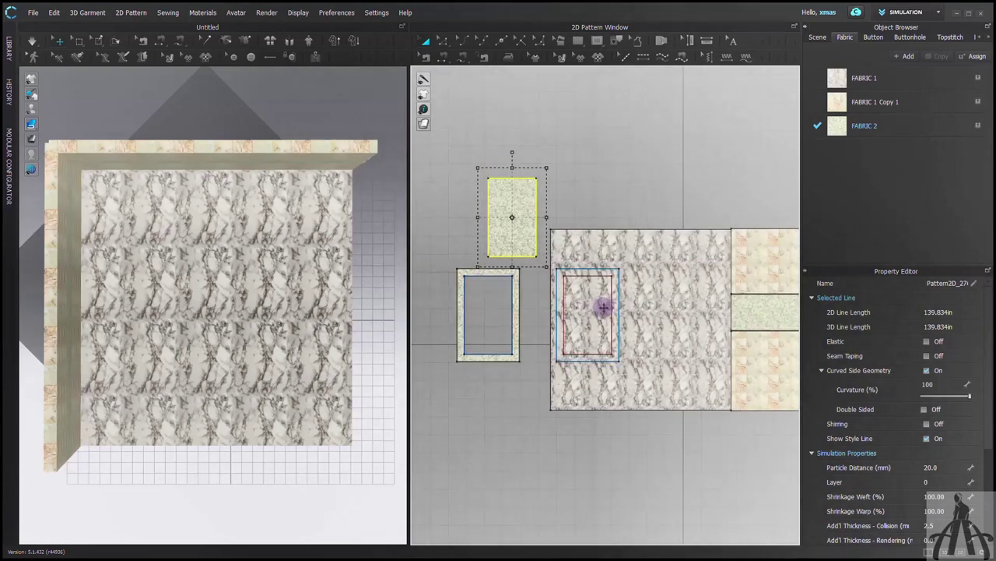
right_click(594, 276)
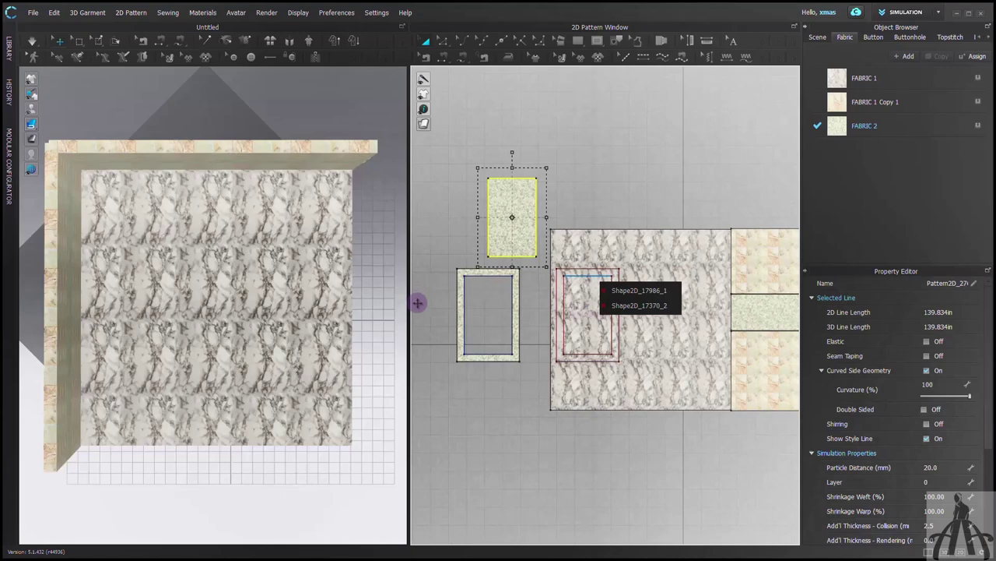
click(602, 292)
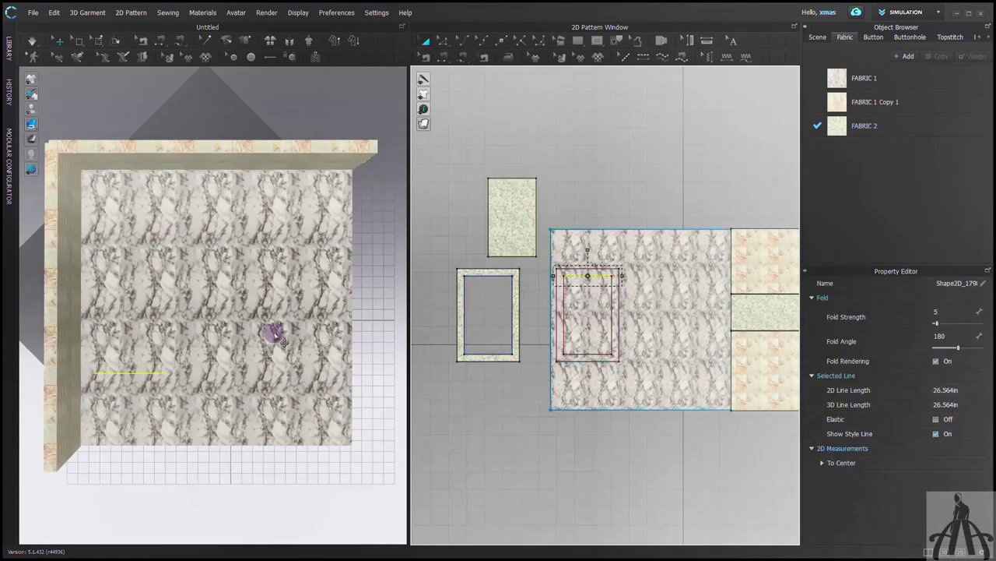
click(598, 177)
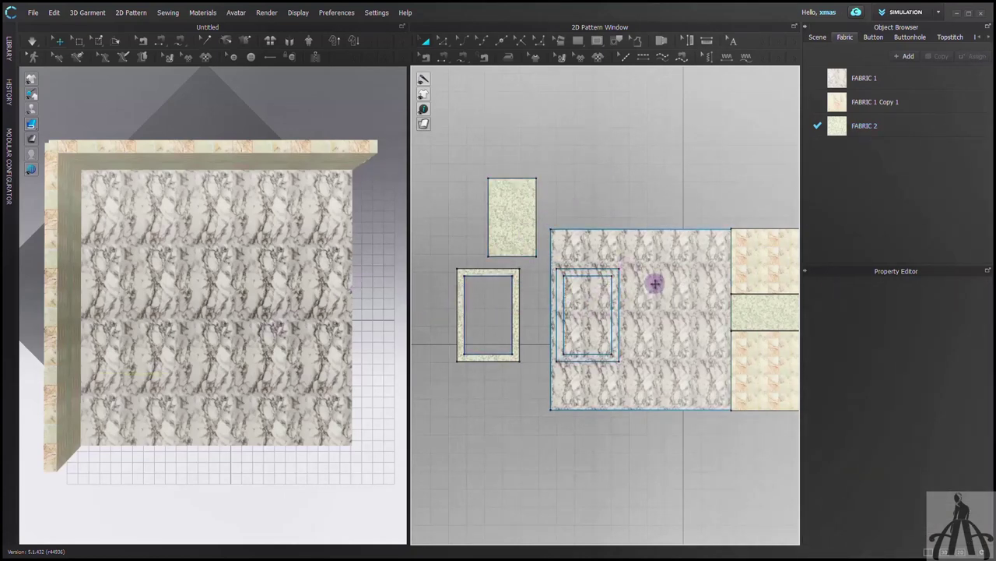
click(654, 284)
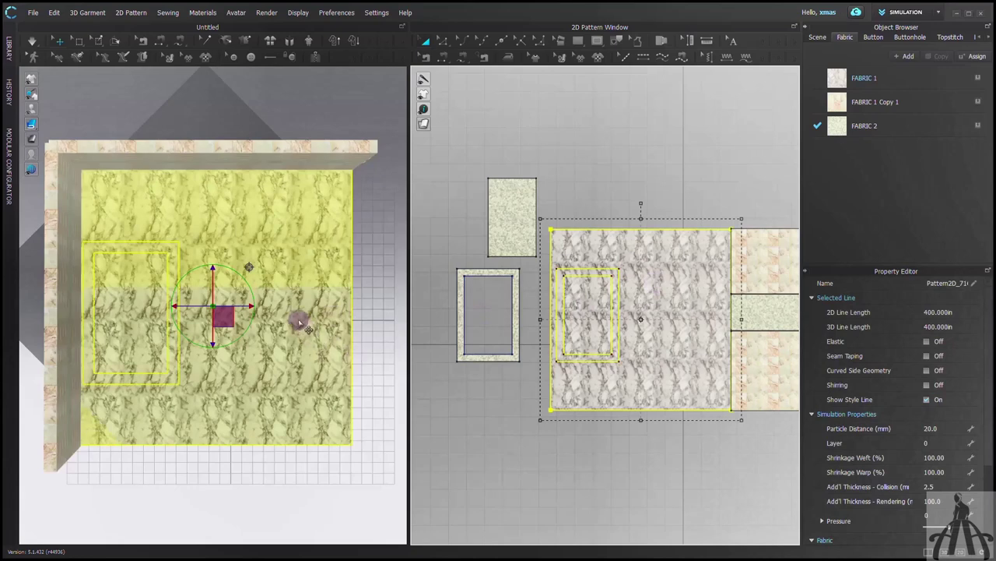
Move the cut-out inner rectangular pattern in 3D from outside the room to above the marble floor.
right_drag(296, 306, 296, 306)
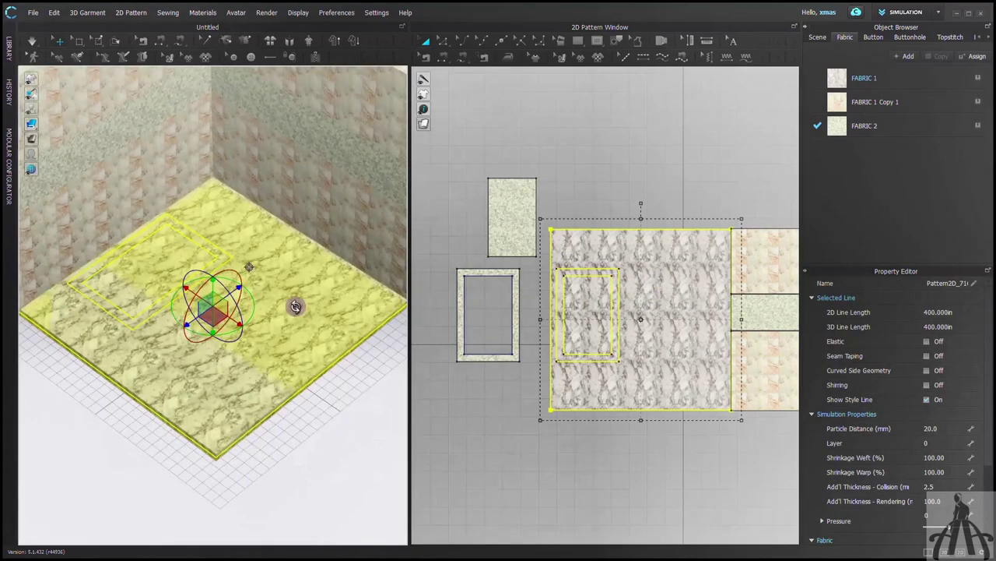
scroll(284, 342, down, 4)
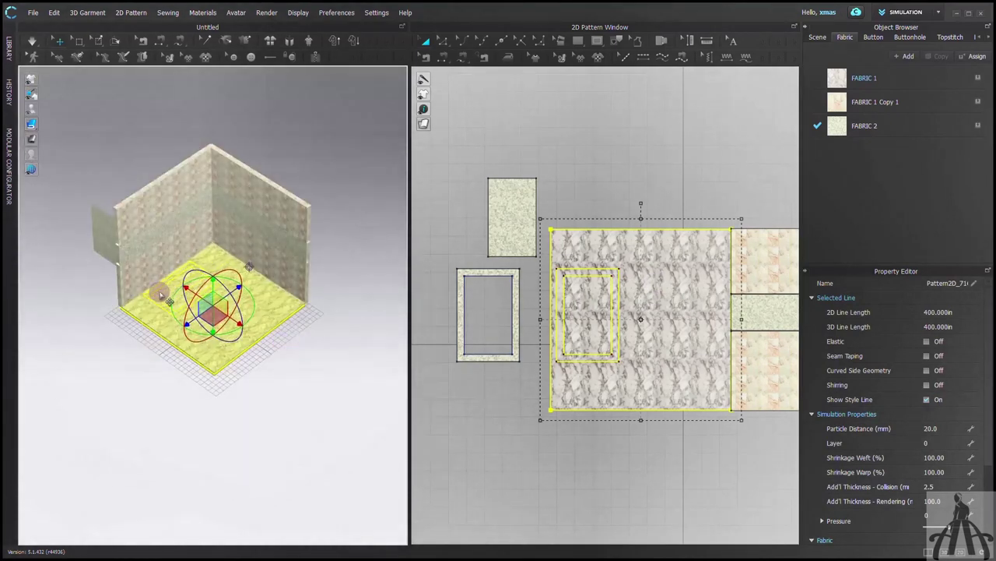
right_drag(193, 344, 180, 326)
click(497, 216)
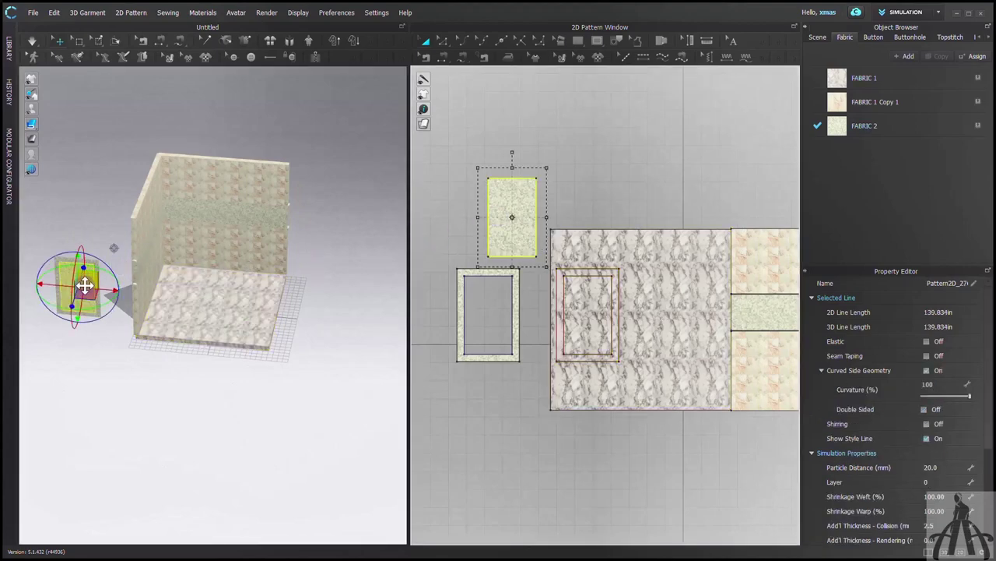
drag(90, 282, 181, 284)
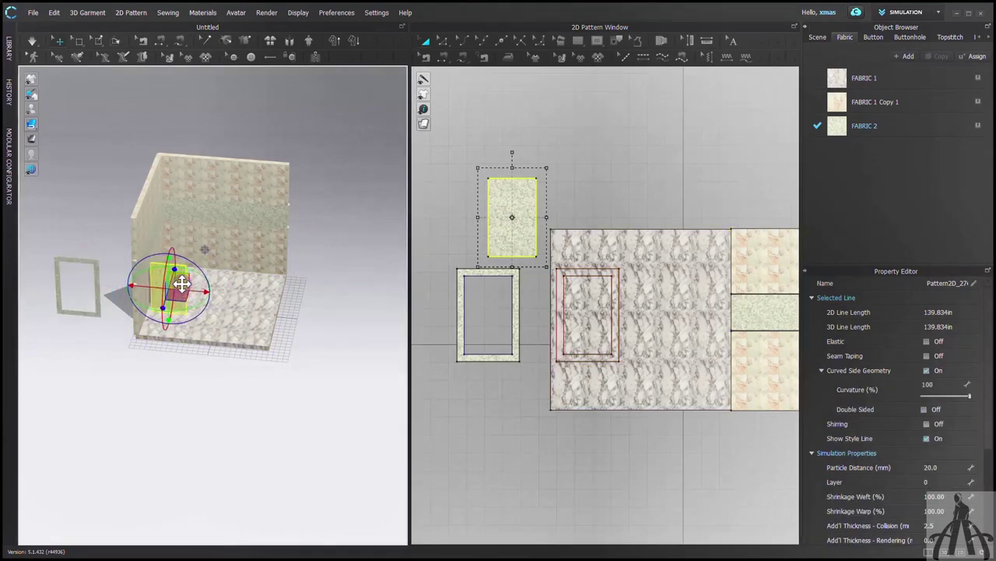
Rotate the inner rectangular pattern in 3D about its vertical axis while keeping it upright over the floor.
key(5)
right_drag(242, 369, 194, 368)
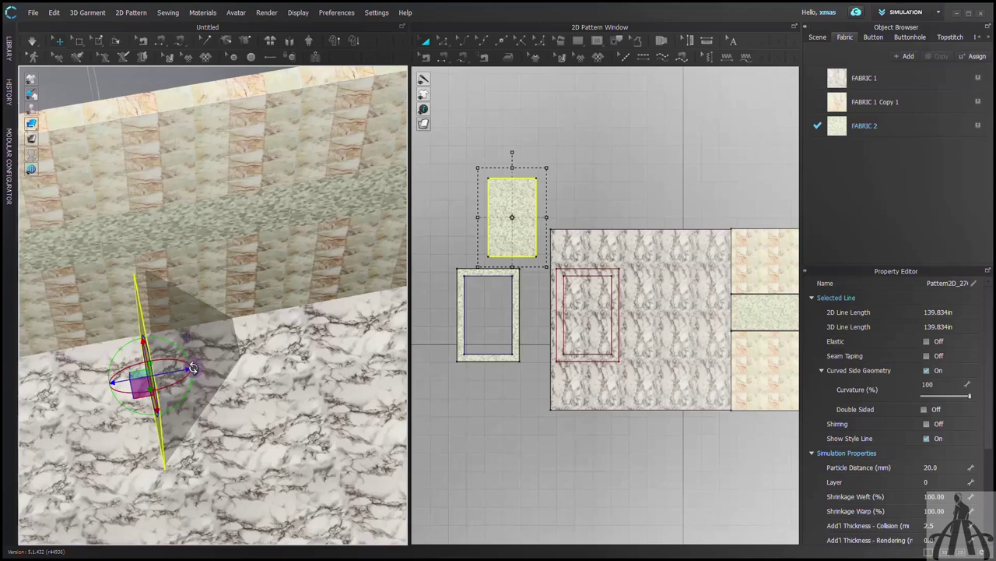
drag(263, 352, 266, 352)
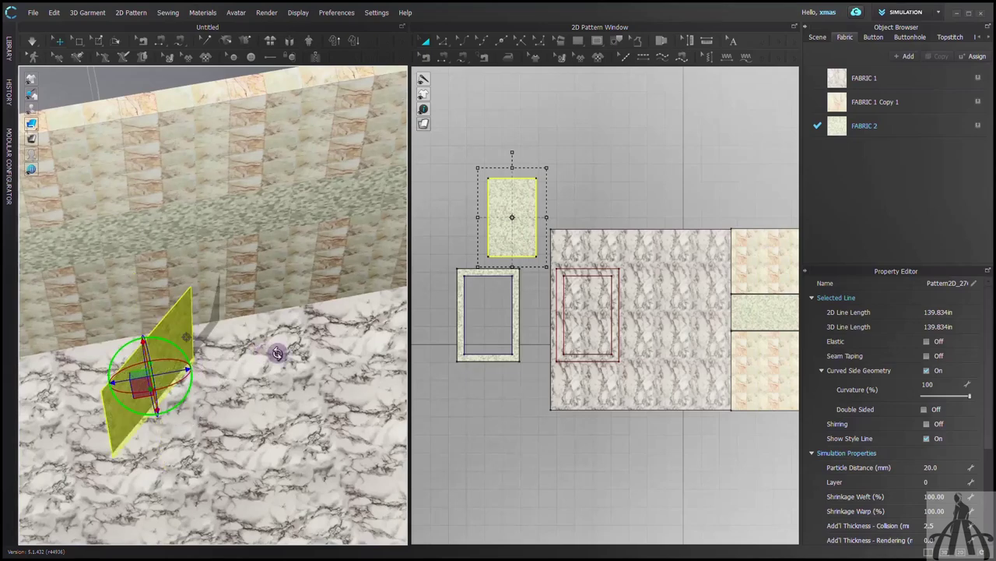
right_drag(296, 351, 173, 372)
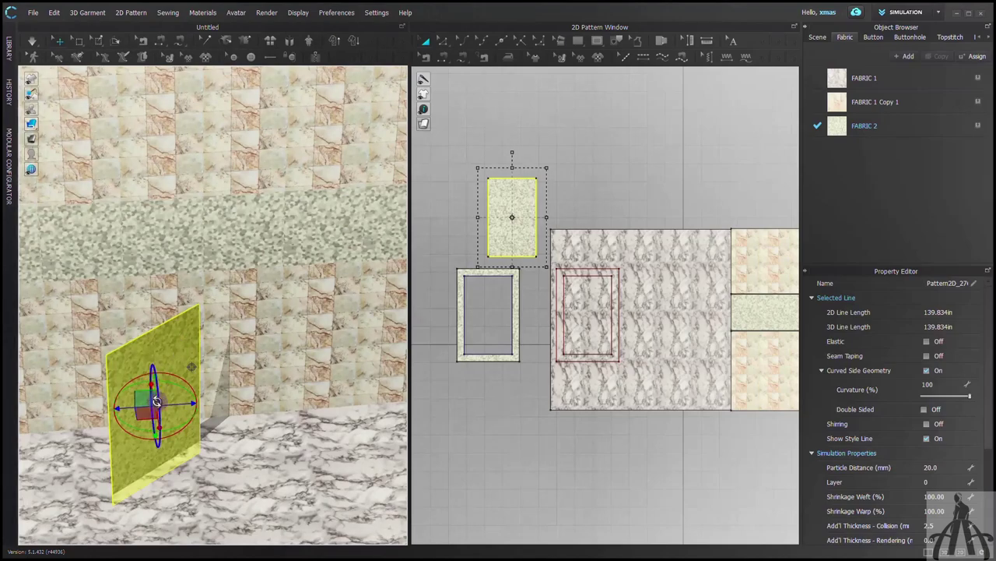
Rotate the inner rectangular pattern so it lies flat in 3D and lower it to just above the marble floor.
drag(147, 396, 145, 296)
key(4)
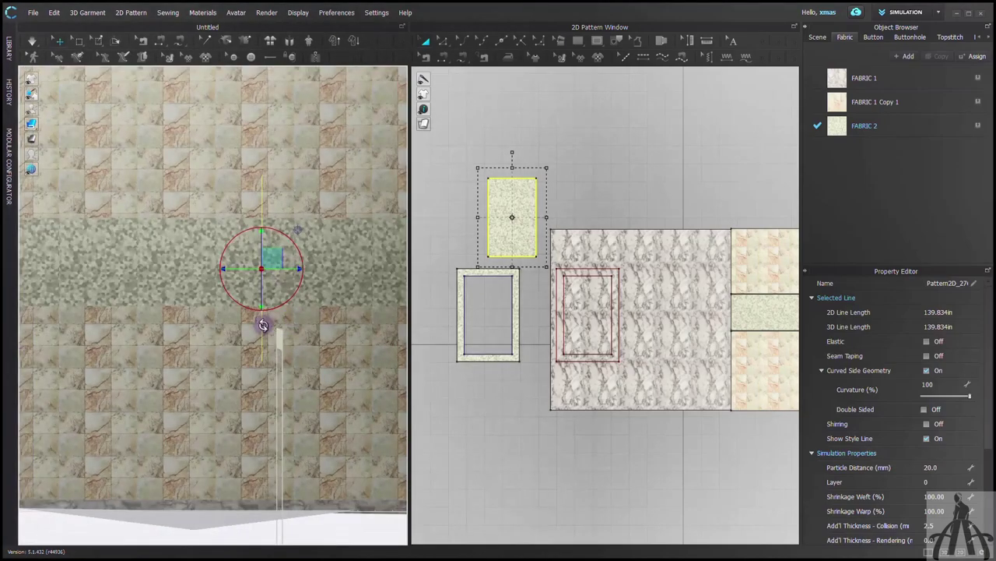
right_drag(263, 324, 142, 255)
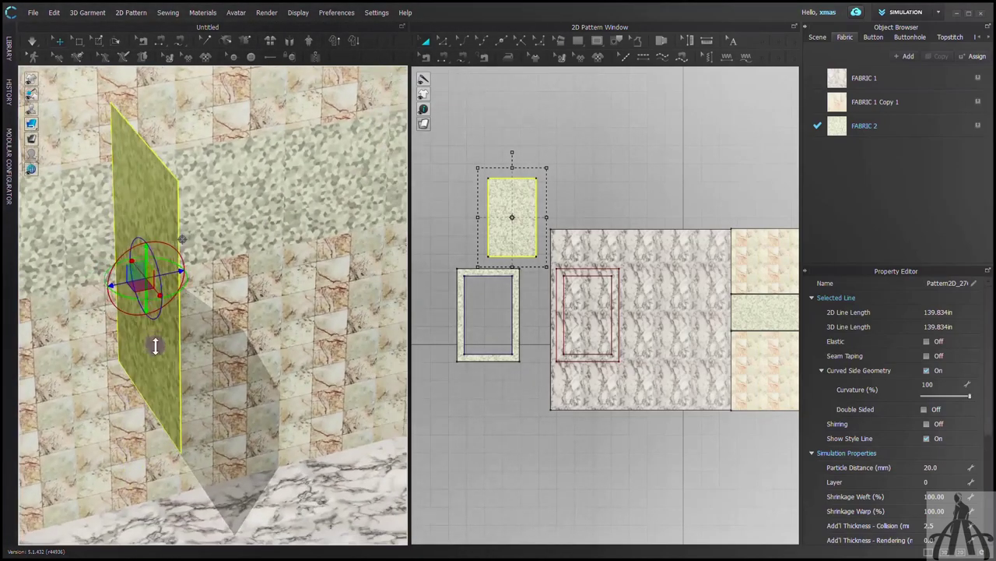
drag(148, 265, 151, 422)
middle_drag(158, 460, 152, 263)
right_drag(157, 389, 167, 220)
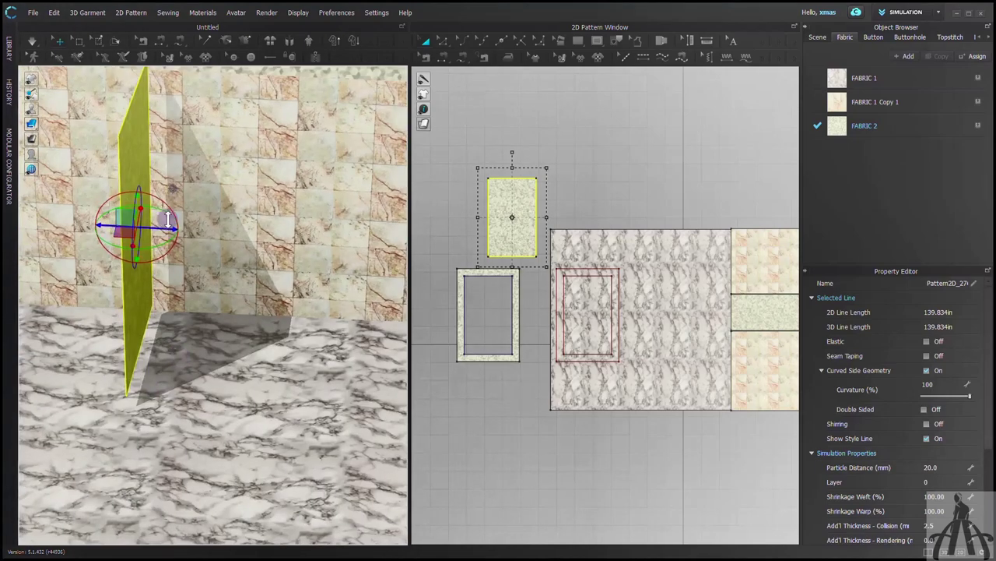
drag(167, 220, 325, 403)
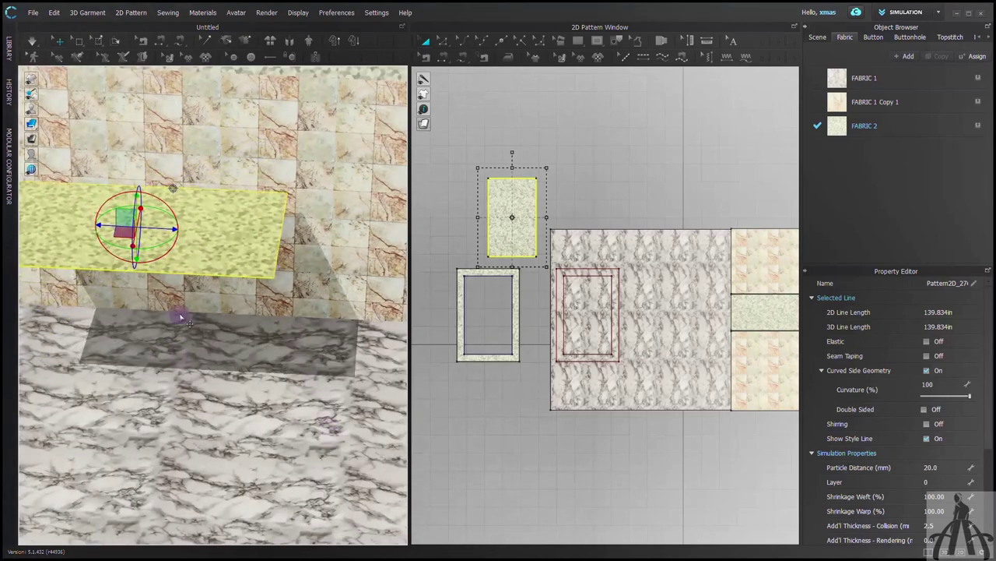
drag(126, 217, 198, 339)
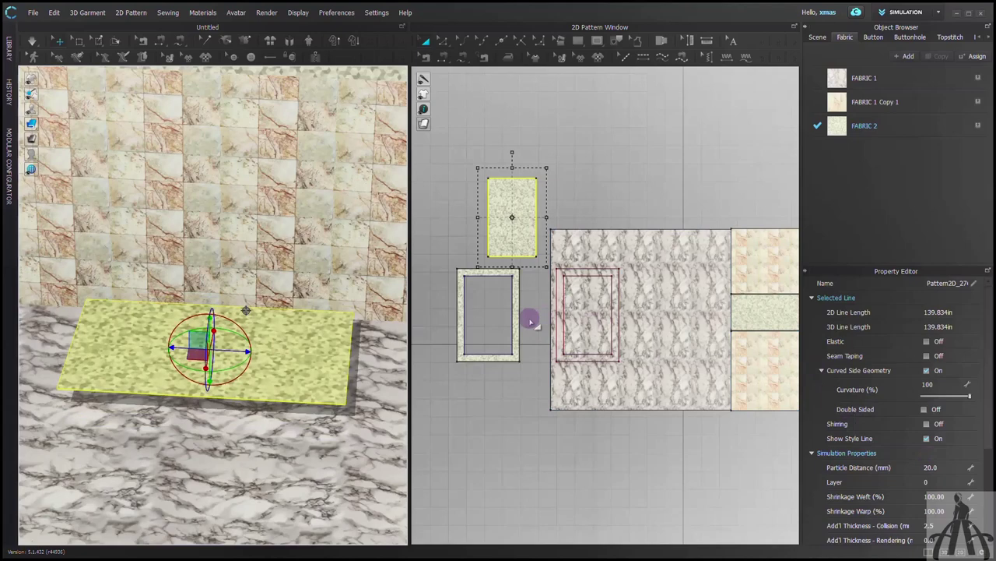
Lay the rectangular frame pattern flat in 3D and position it over the inner rectangle beside the room's wall.
click(517, 318)
scroll(236, 349, down, 5)
right_drag(236, 348, 327, 353)
drag(235, 242, 348, 197)
right_drag(313, 276, 264, 290)
drag(251, 231, 309, 387)
key(5)
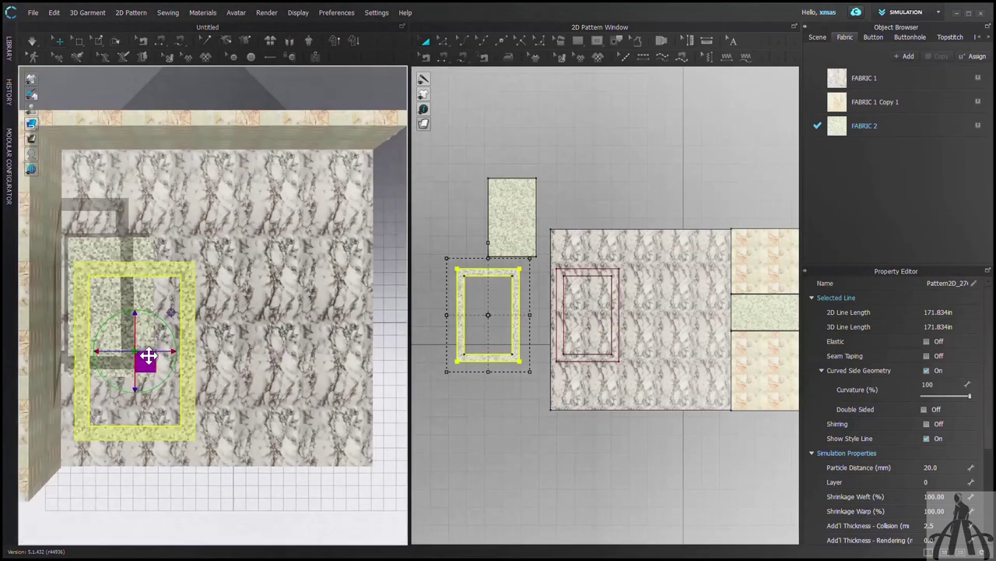
drag(148, 355, 131, 314)
Lower the inner rectangular pattern inside the frame box and shift it sideways to line up with the frame's opening.
scroll(942, 502, down, 2)
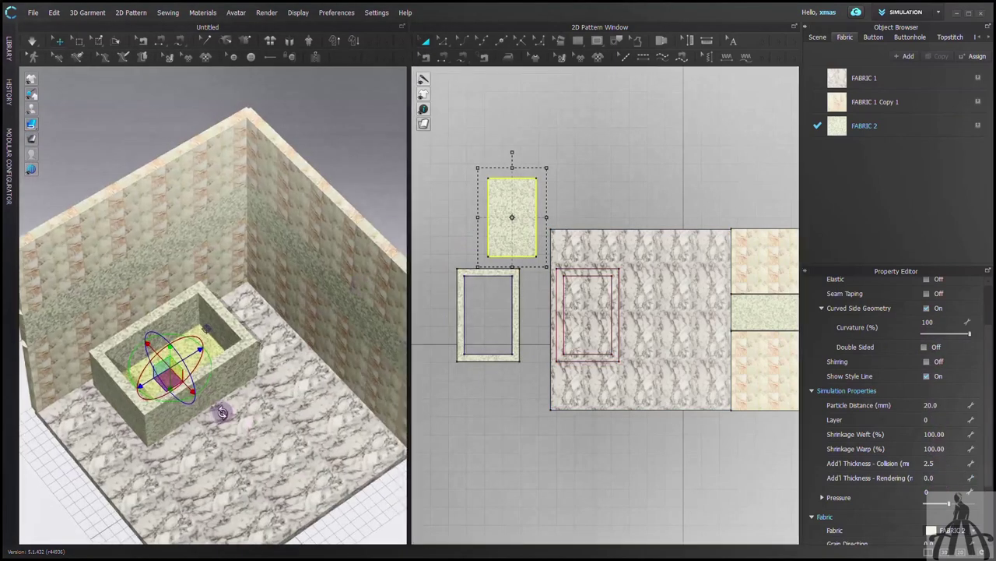
right_drag(222, 413, 196, 384)
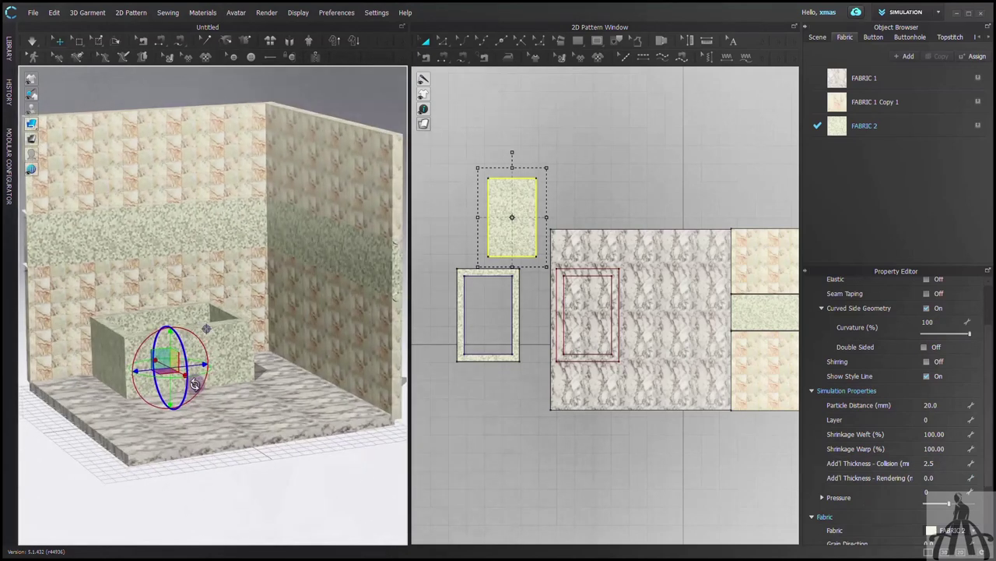
drag(171, 342, 171, 354)
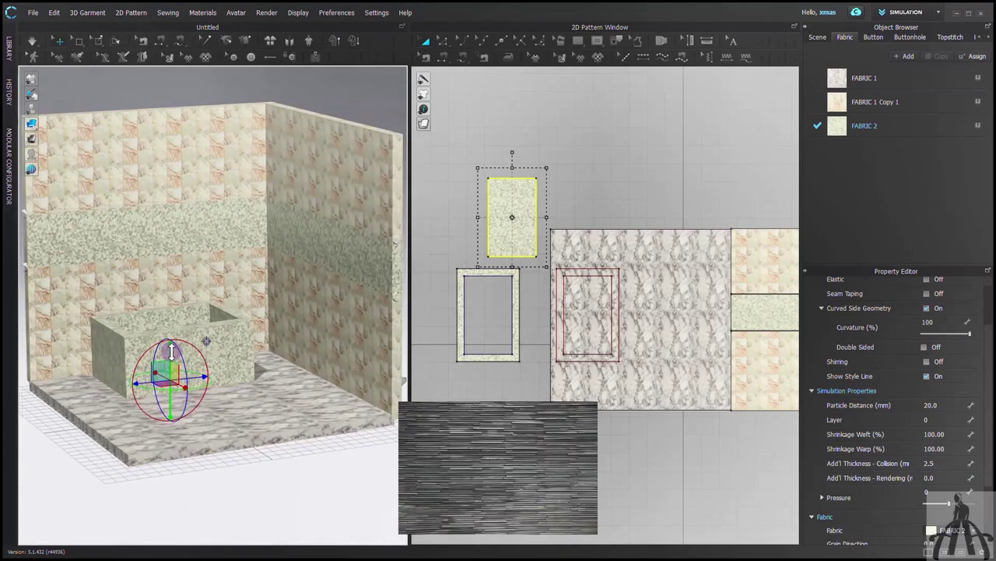
key(5)
scroll(178, 428, down, 2)
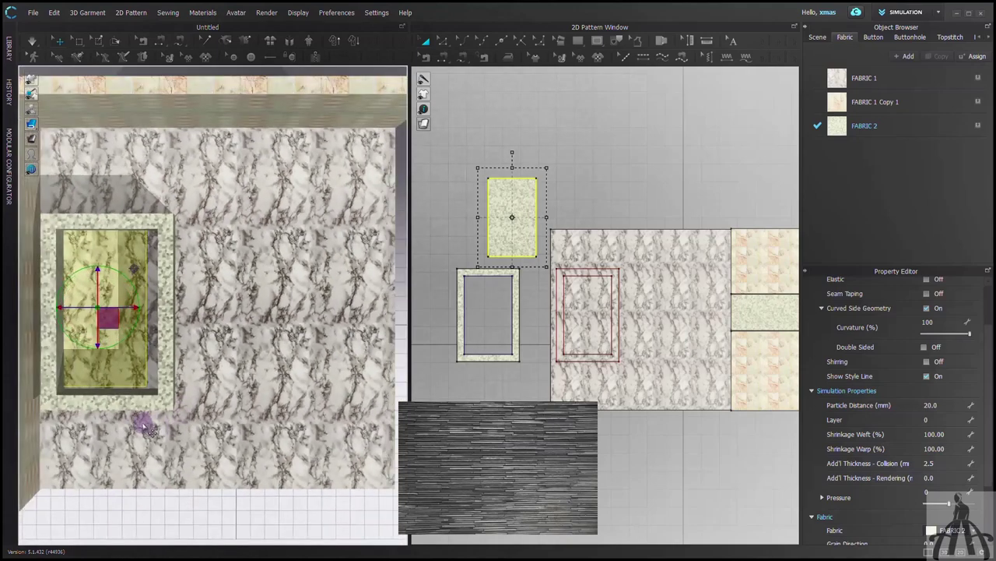
drag(122, 321, 132, 322)
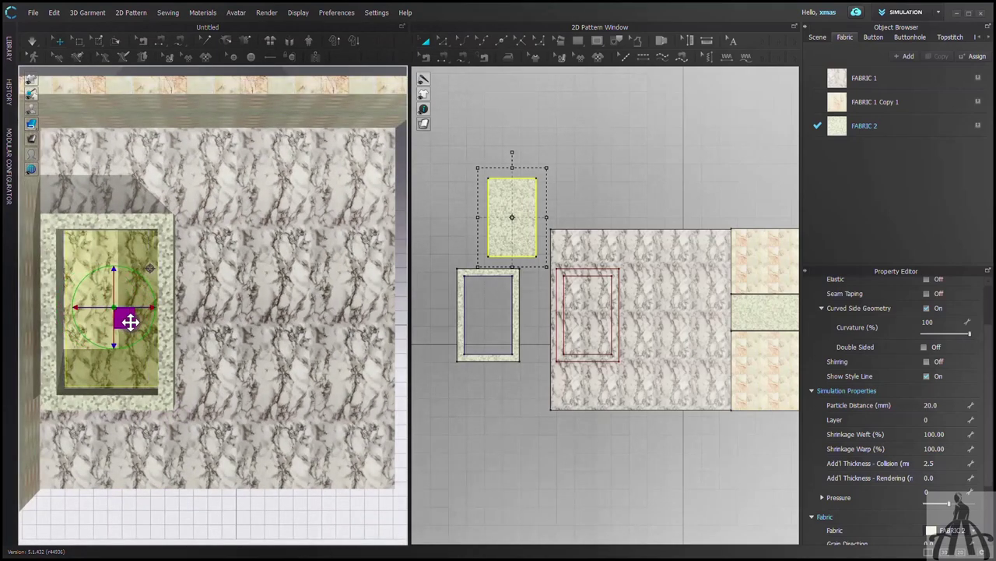
Add a new fabric, give it a black colour, and use it for the inner rectangular pattern.
click(908, 56)
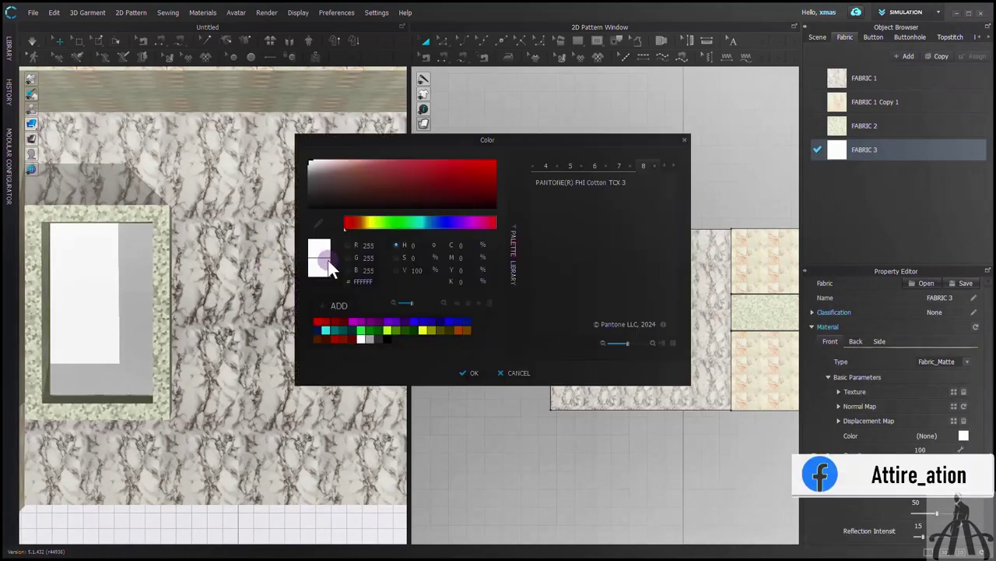
click(343, 209)
click(468, 373)
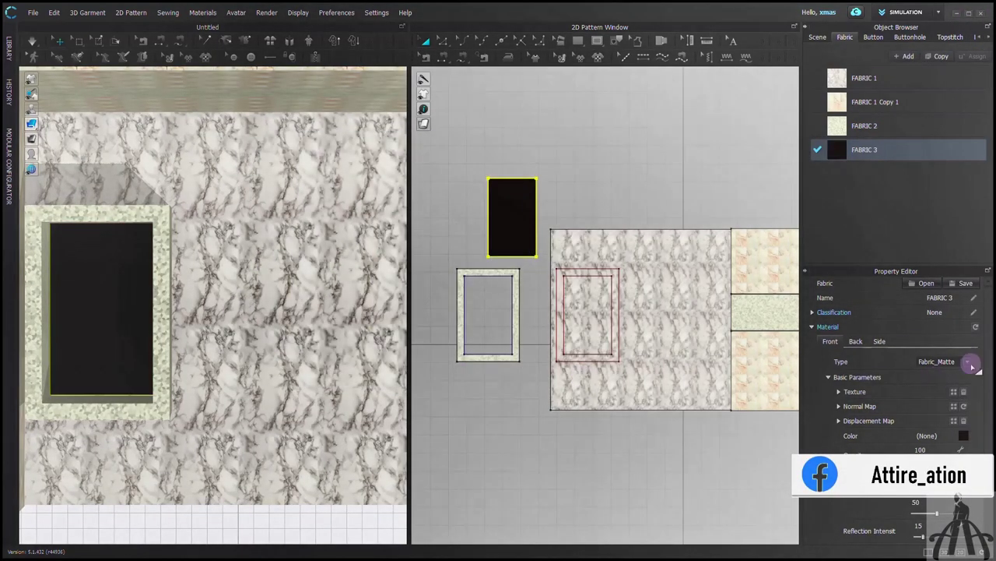
Set the black fabric's material type to Fabric_Shiny with roughness 15 and reflection intensity 45.
click(971, 363)
click(966, 385)
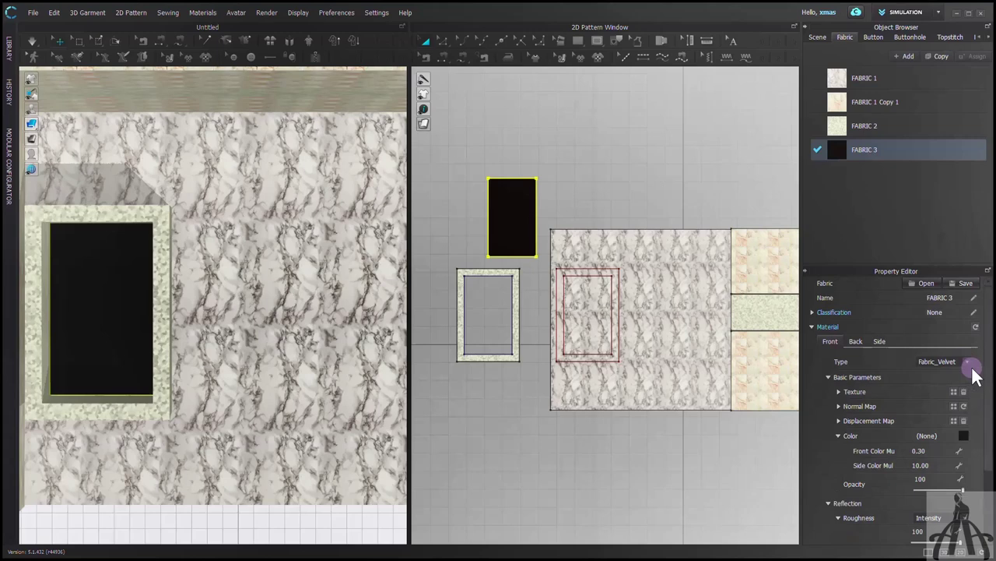
click(970, 364)
click(959, 351)
click(969, 364)
click(950, 342)
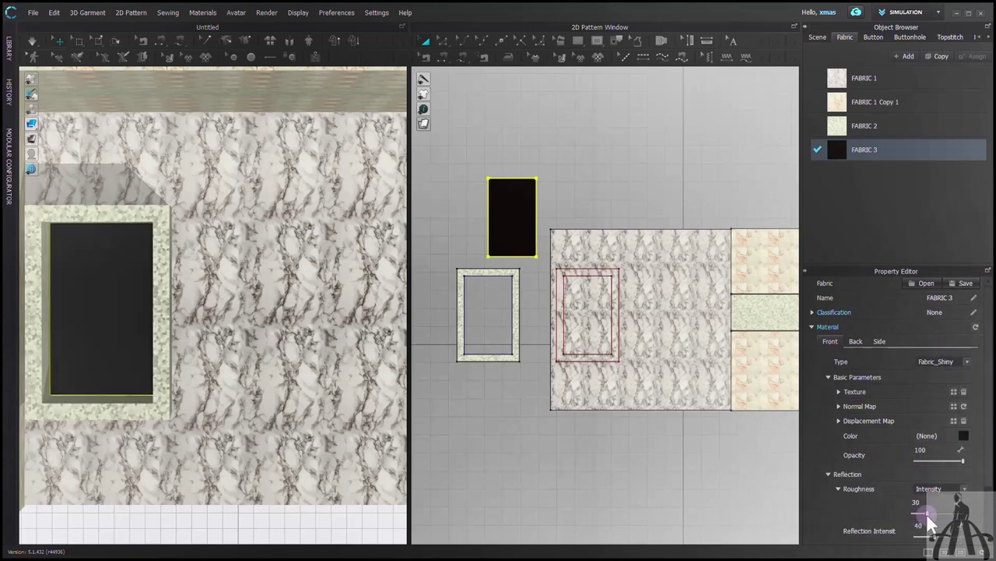
scroll(926, 513, down, 2)
drag(927, 449, 920, 450)
click(957, 472)
click(965, 298)
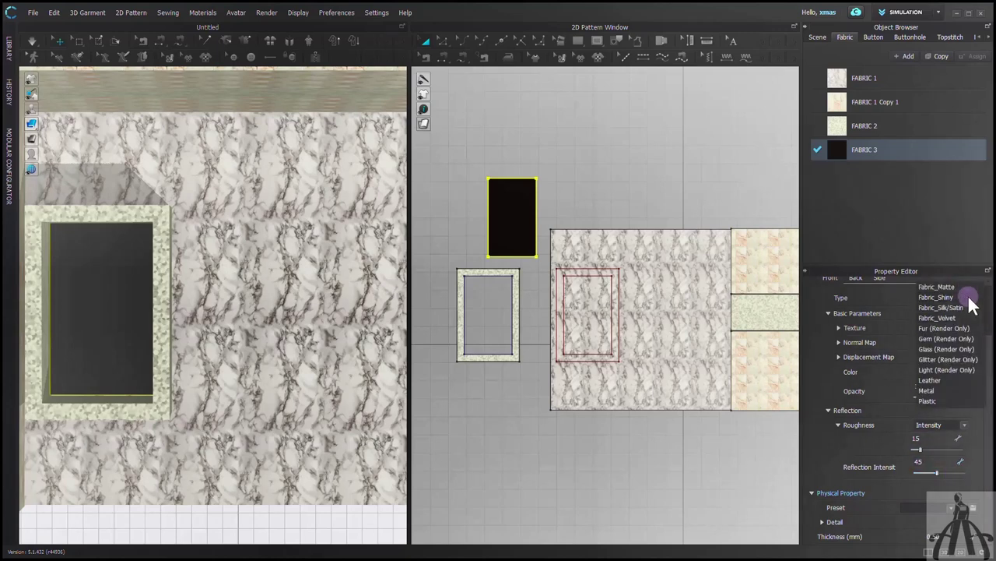
Assign another new fabric to the rectangular frame pattern and load Bathroom Tile.png as its texture.
click(515, 317)
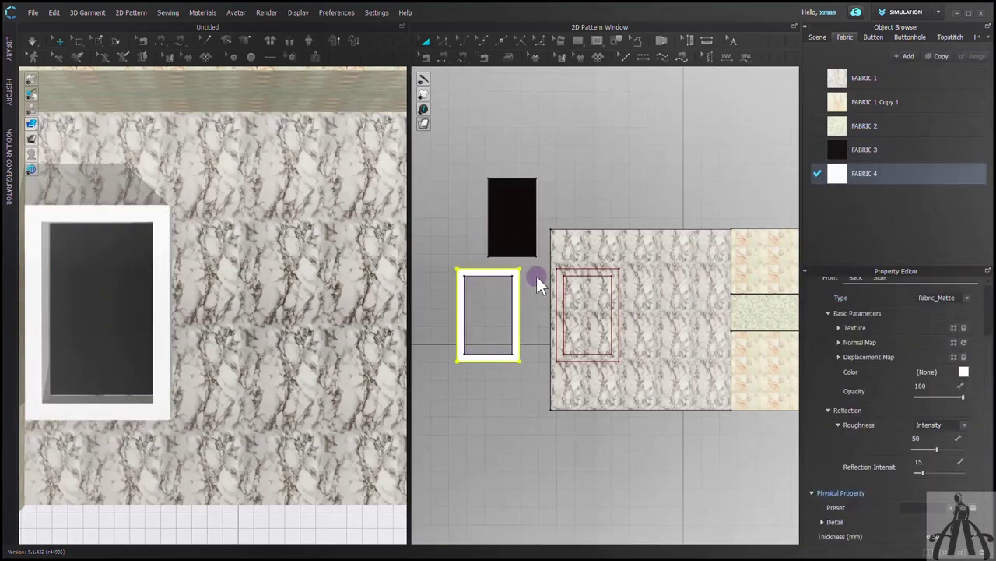
click(963, 371)
click(682, 139)
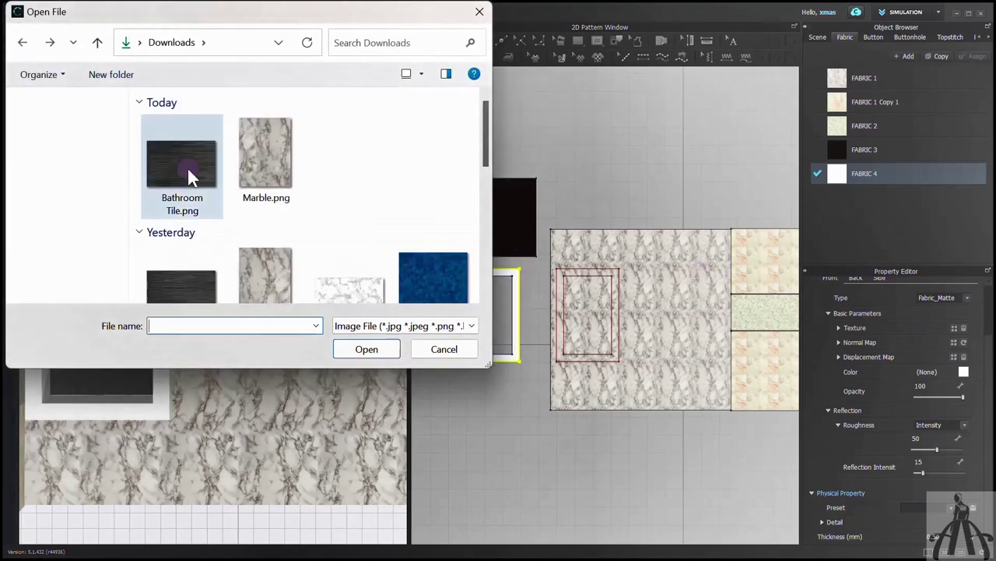
double_click(188, 169)
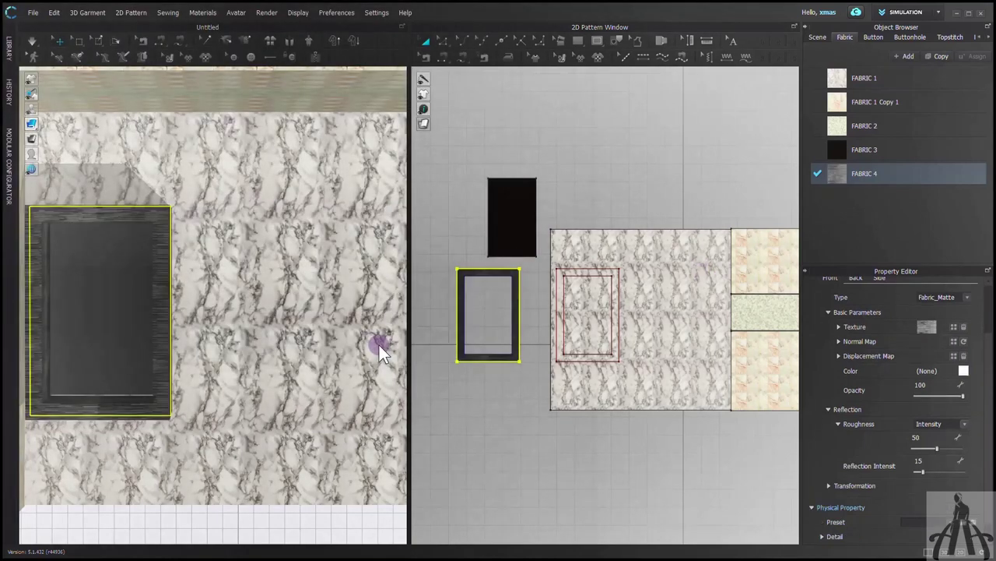
Replace the frame fabric's texture with Bathroom Tile.jpg from the Downloads folder.
right_drag(273, 379, 272, 281)
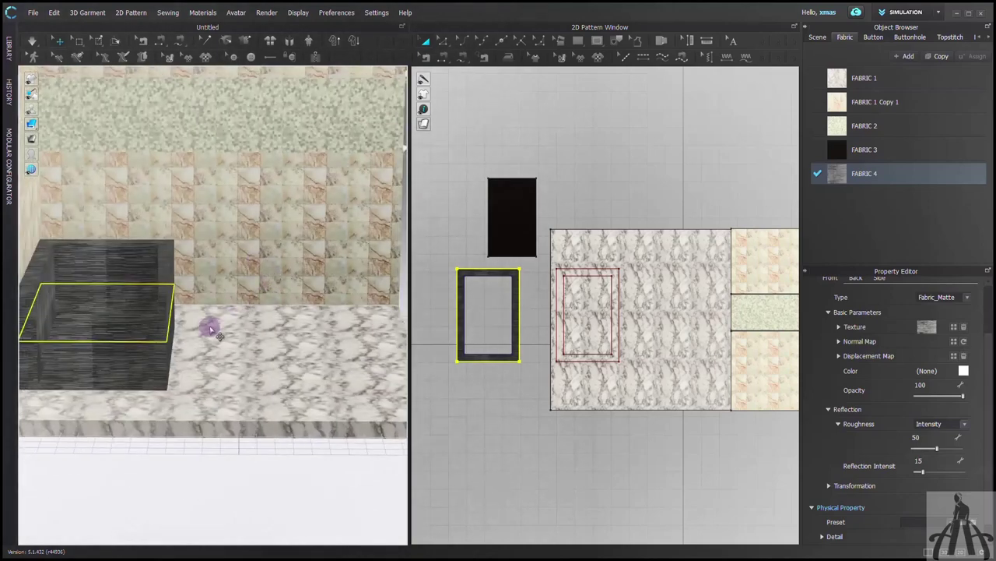
right_drag(221, 337, 253, 379)
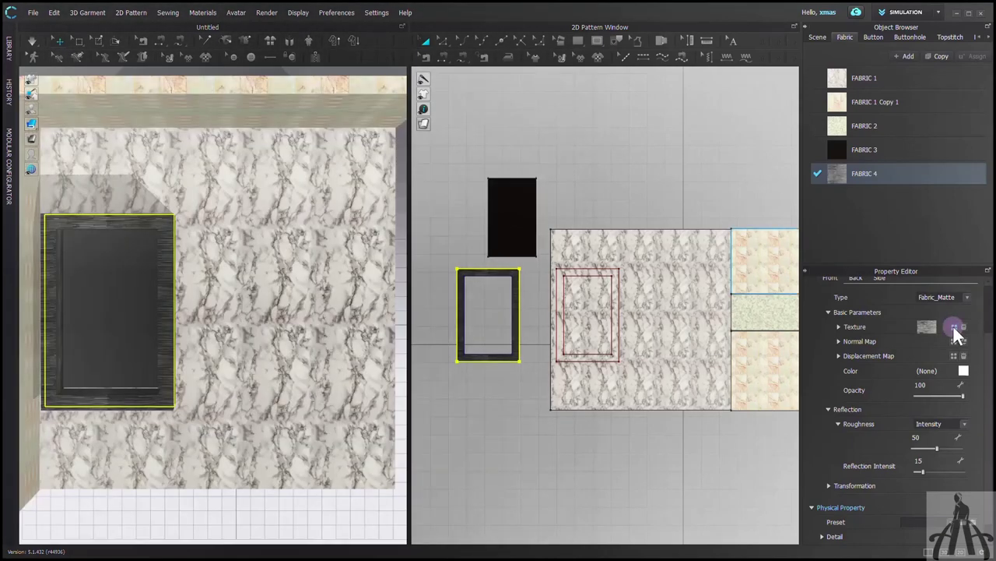
click(954, 326)
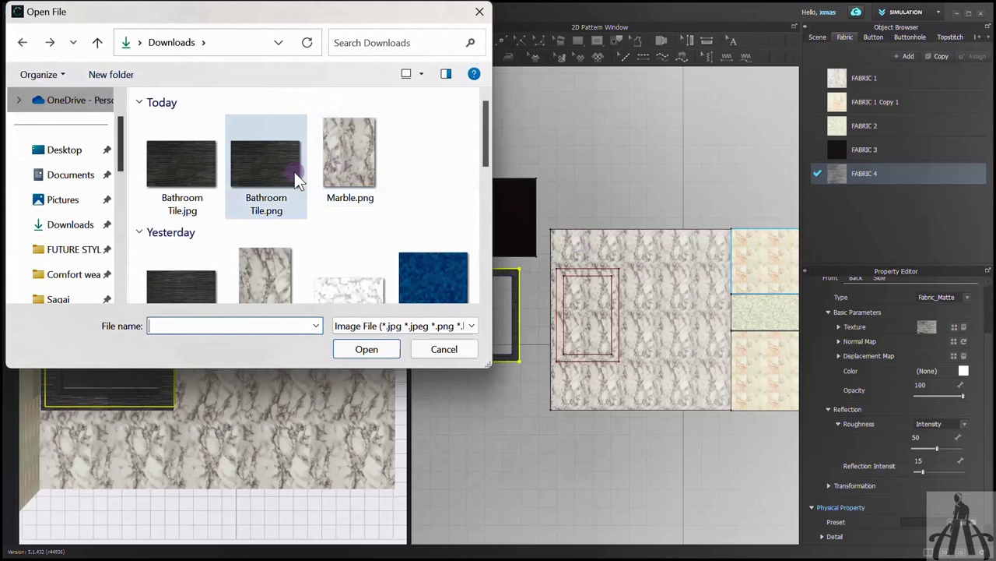
click(175, 187)
click(366, 349)
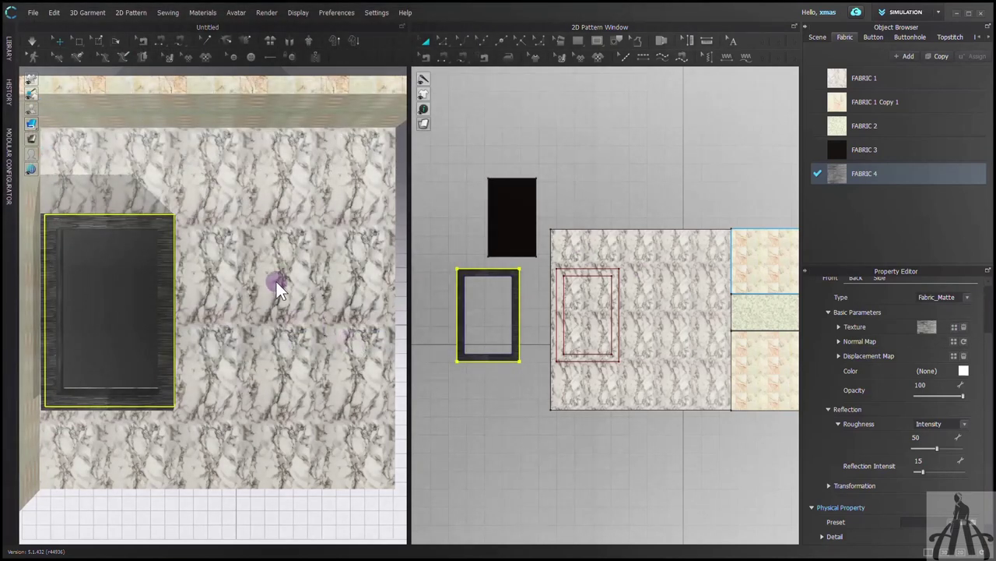
right_drag(278, 392, 231, 278)
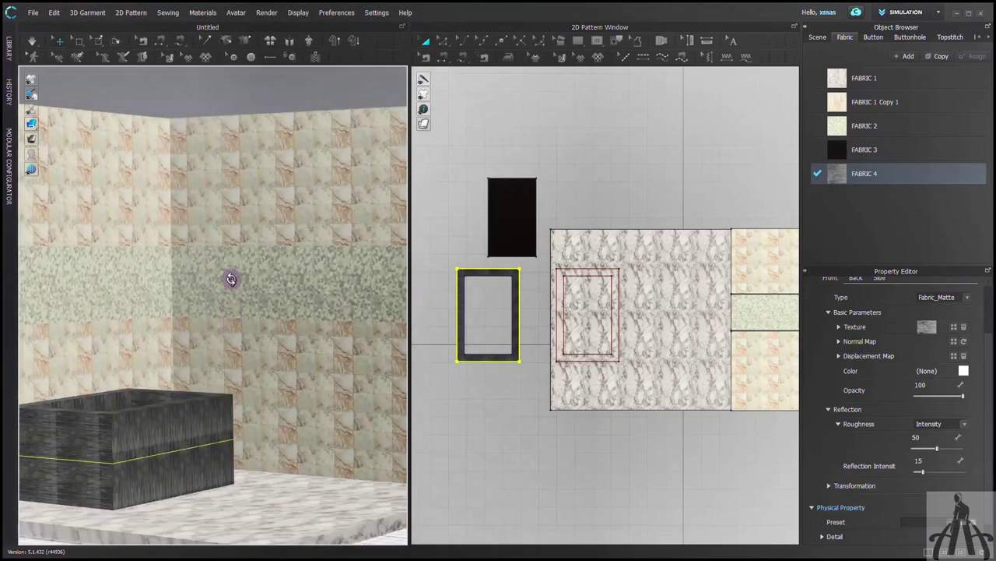
right_drag(393, 91, 393, 93)
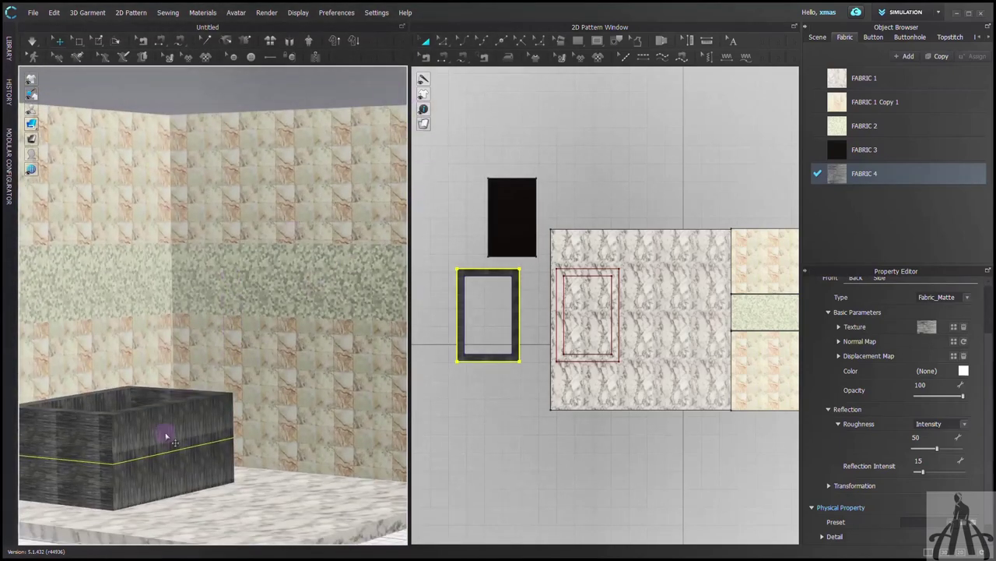
click(489, 421)
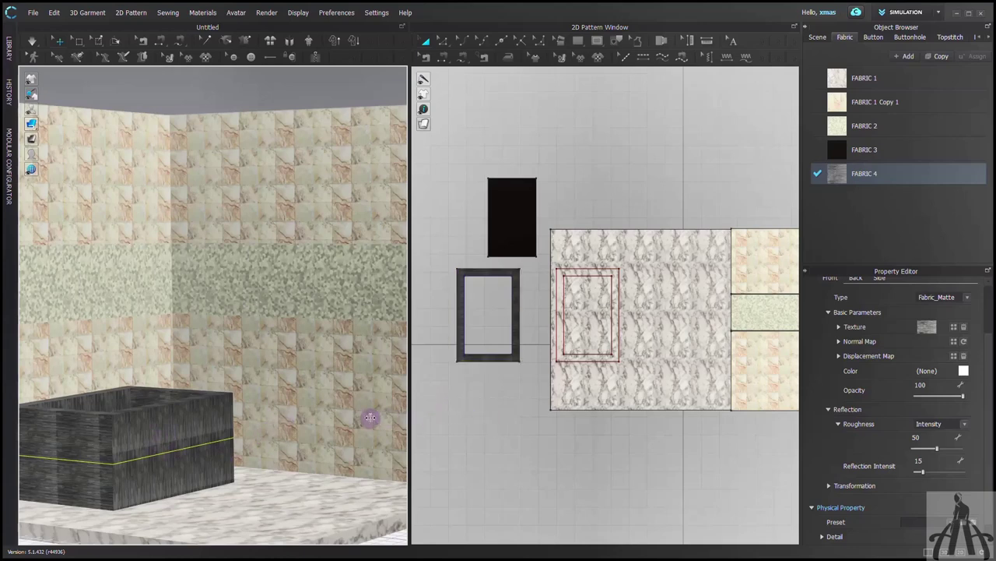
middle_drag(267, 423, 346, 306)
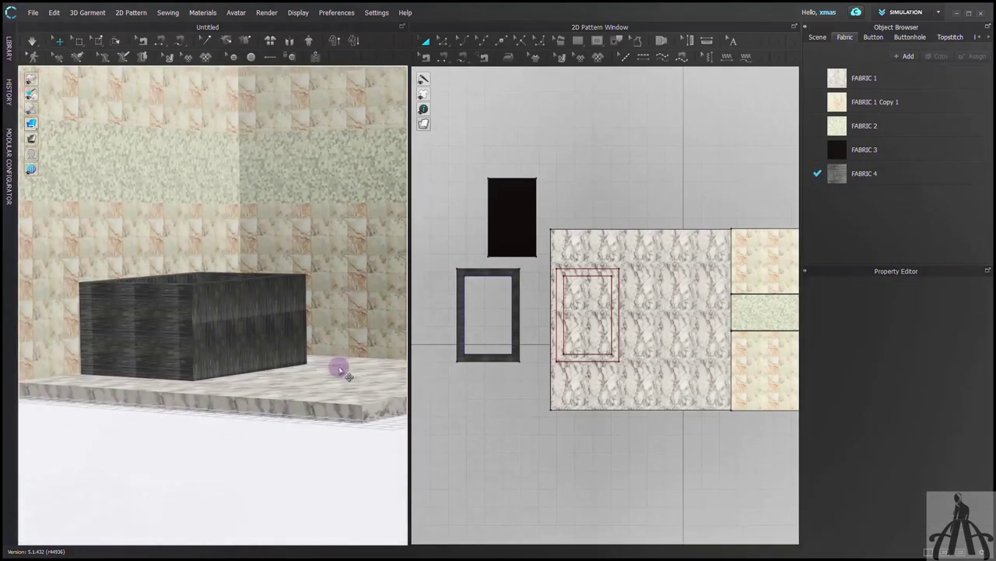
right_drag(297, 370, 365, 430)
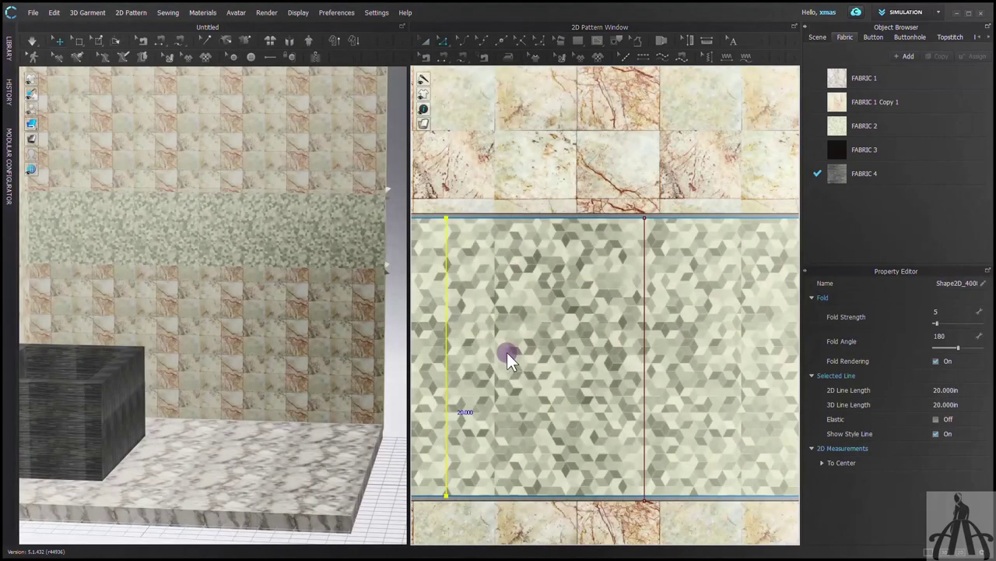
Cut the green hexagonal-tile wall band along its two vertical internal lines.
scroll(723, 356, down, 3)
scroll(639, 374, up, 4)
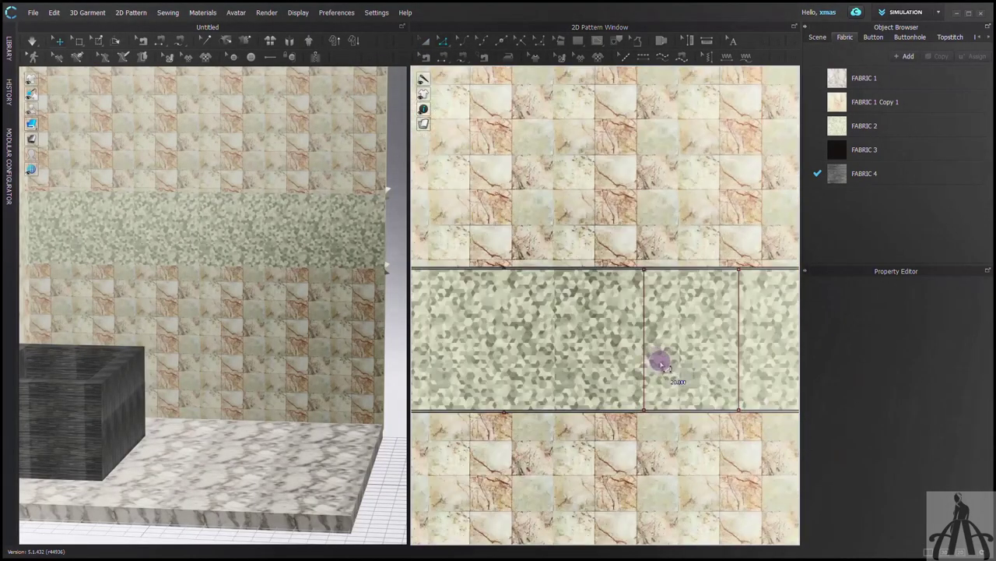
click(645, 348)
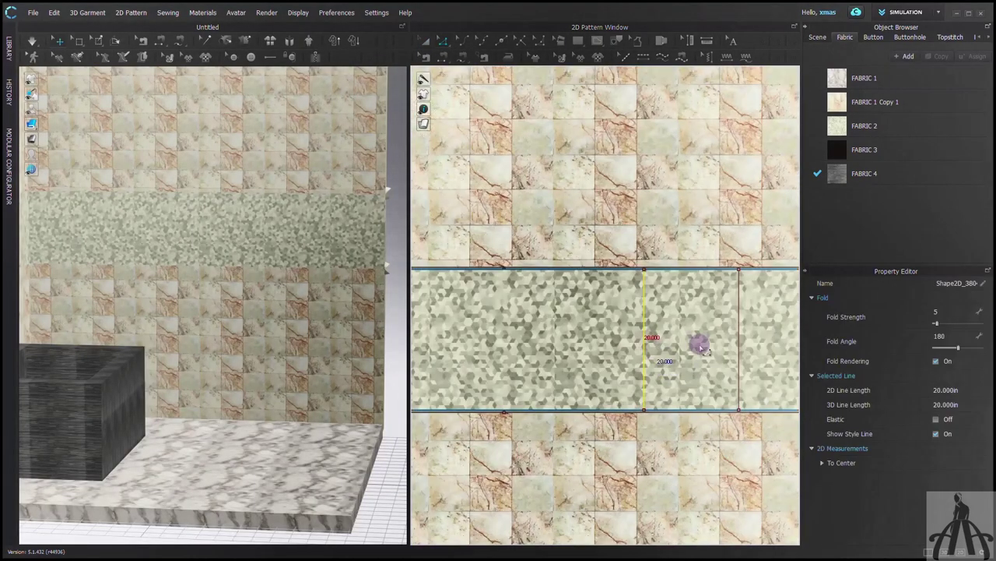
right_click(738, 357)
click(768, 203)
scroll(683, 345, down, 1)
scroll(683, 198, down, 2)
scroll(556, 229, up, 4)
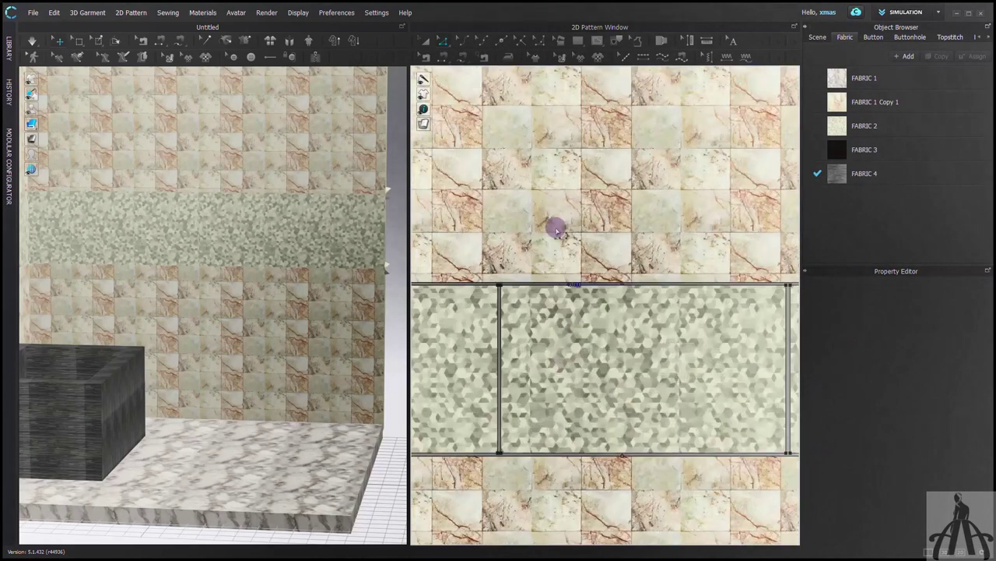
Draw a 20 in vertical internal line across the wide green band segment, then cut and sew the pattern along it.
click(598, 40)
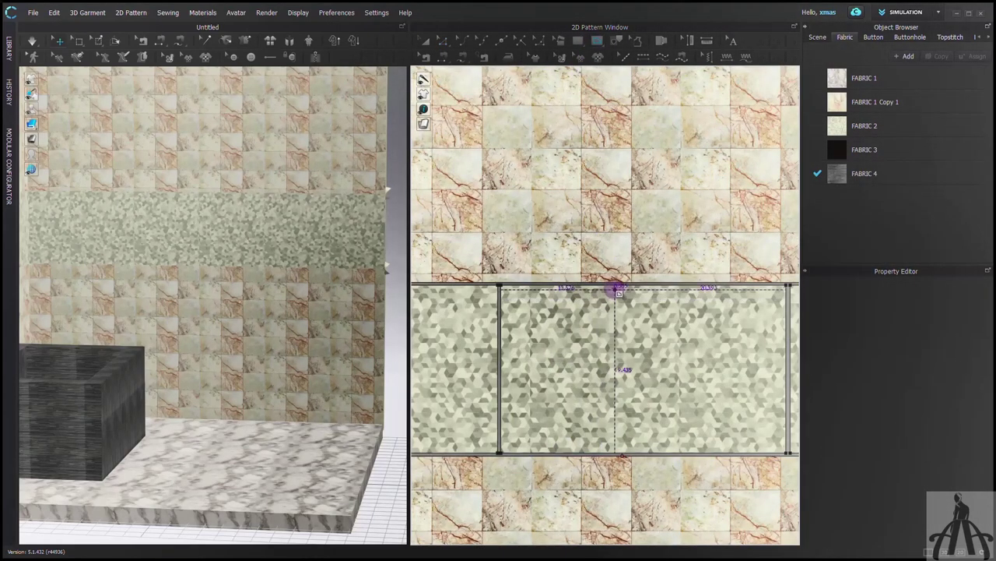
click(617, 288)
scroll(606, 436, up, 2)
click(617, 465)
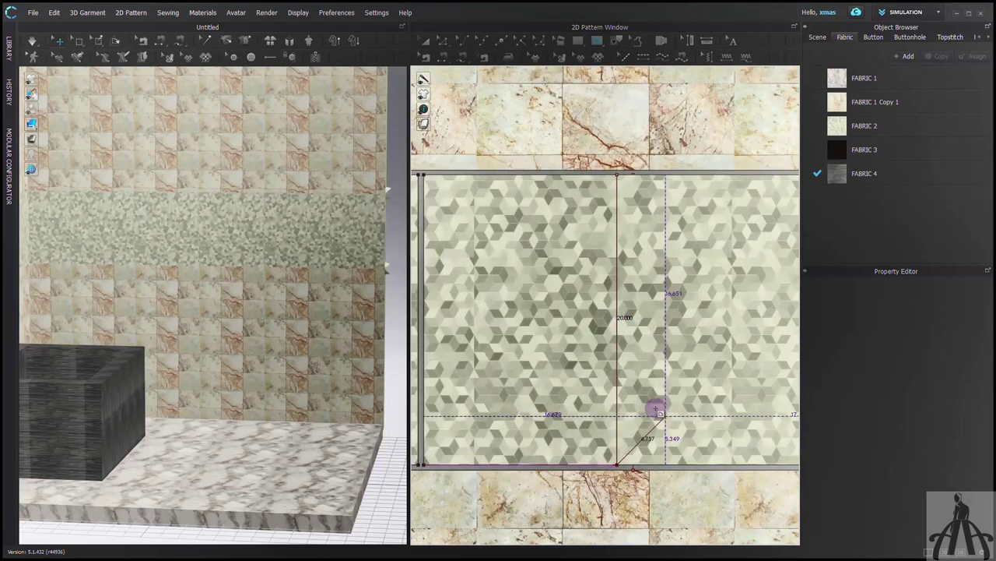
right_click(615, 325)
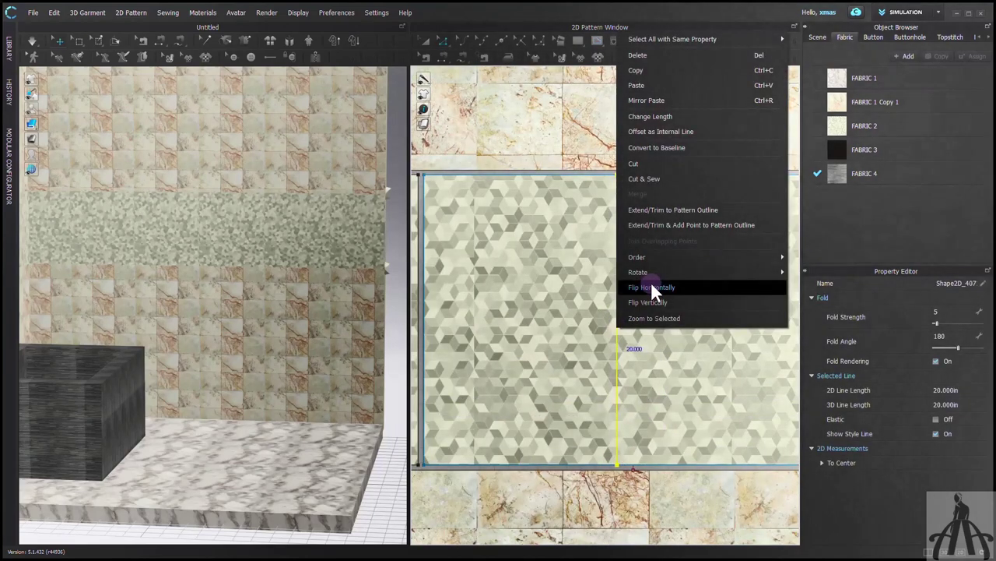
click(651, 179)
click(600, 334)
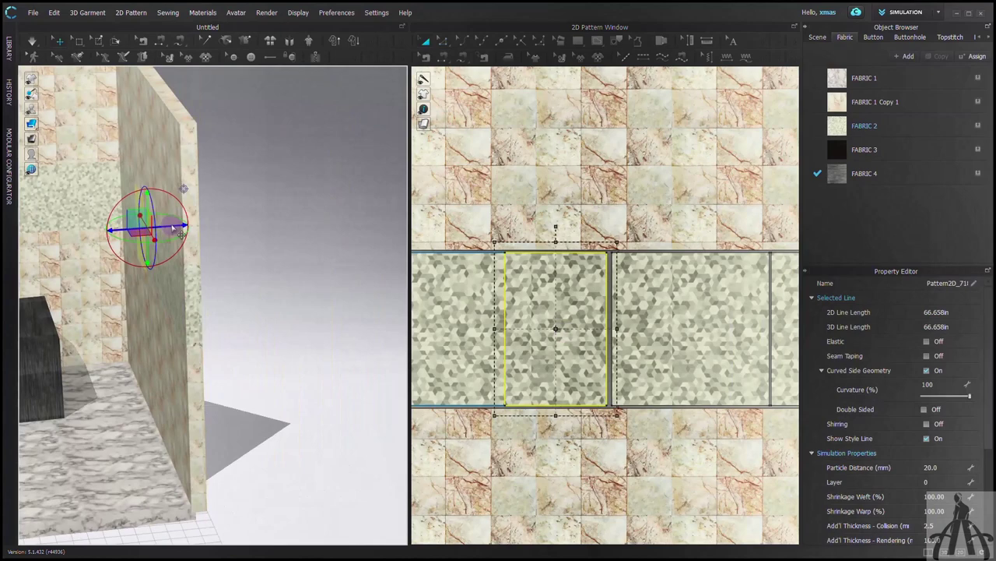
Assign the black FABRIC 3 to the two narrow segments of the green hexagonal-tile wall band.
click(778, 333)
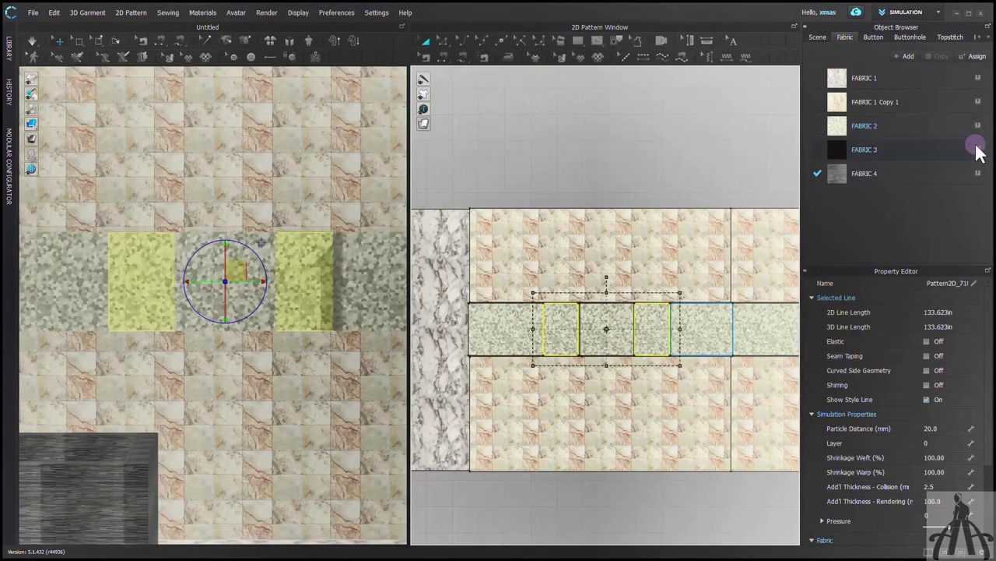
click(978, 152)
click(643, 129)
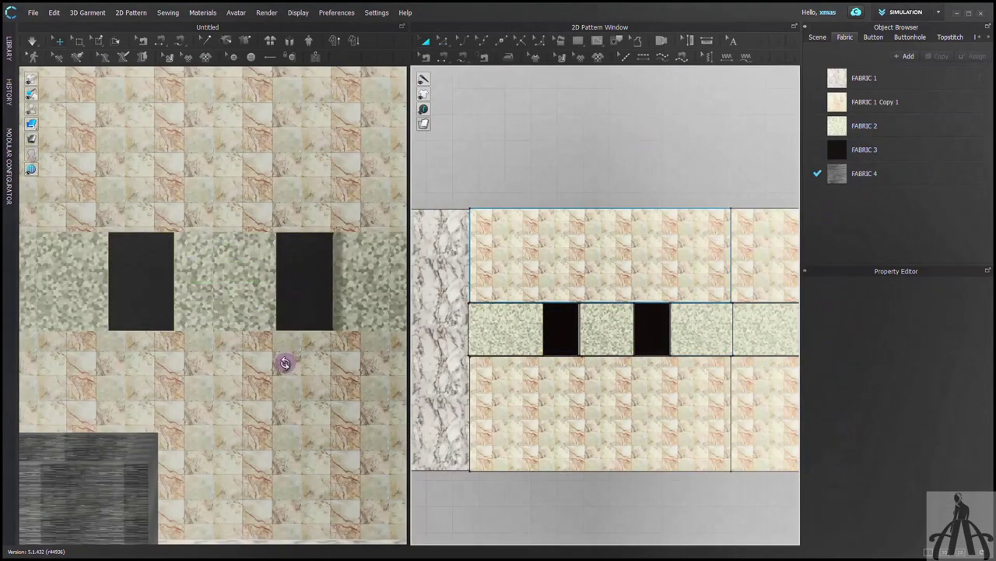
right_drag(285, 363, 257, 381)
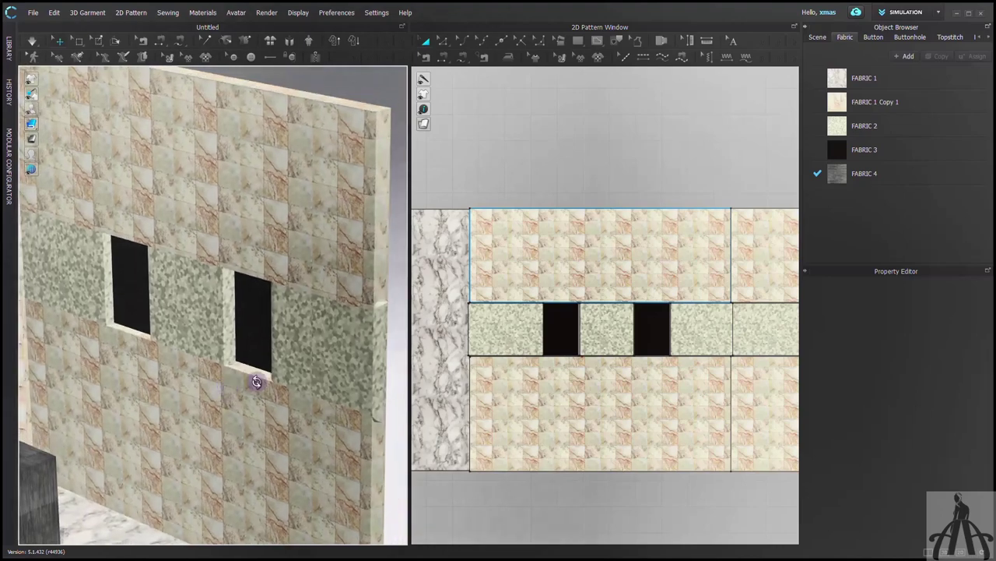
click(552, 334)
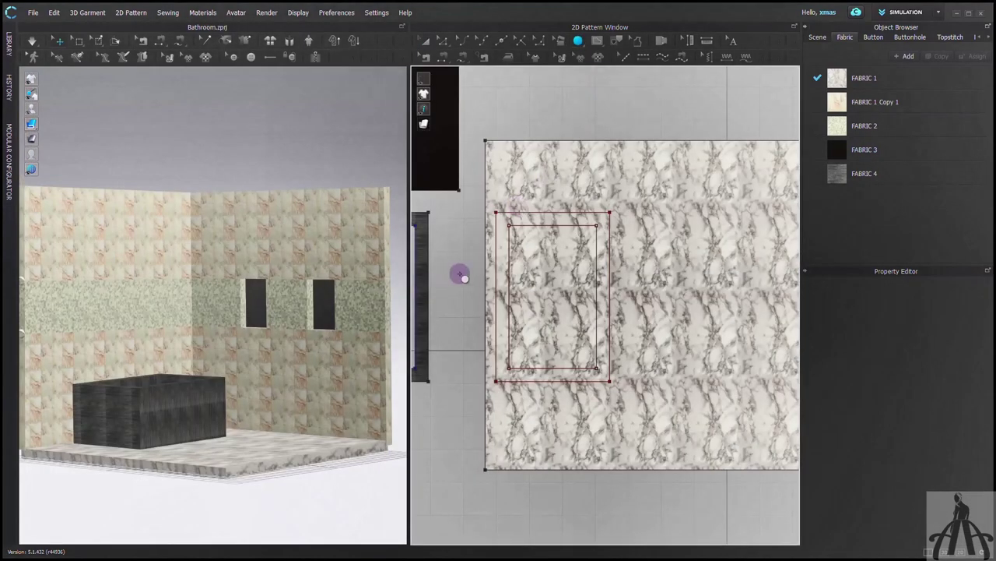
Create two circular patterns with a circumference of about 7 in beside the marble floor pattern.
click(462, 276)
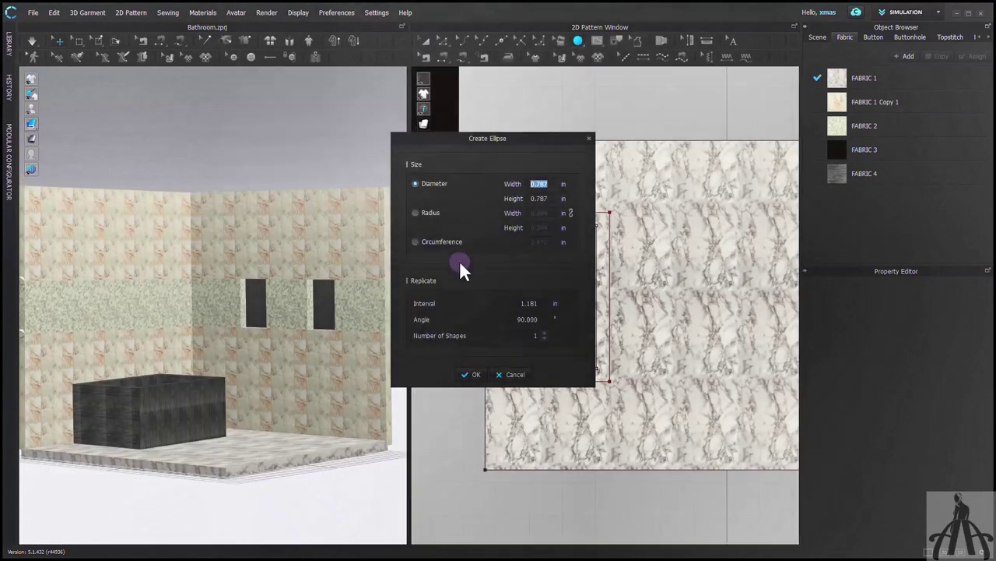
click(523, 185)
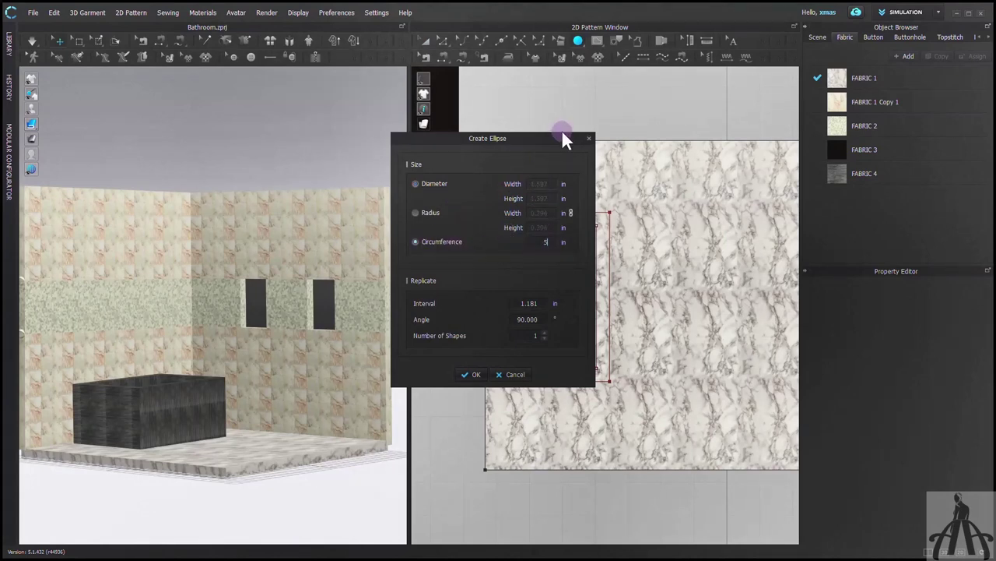
drag(563, 138, 679, 137)
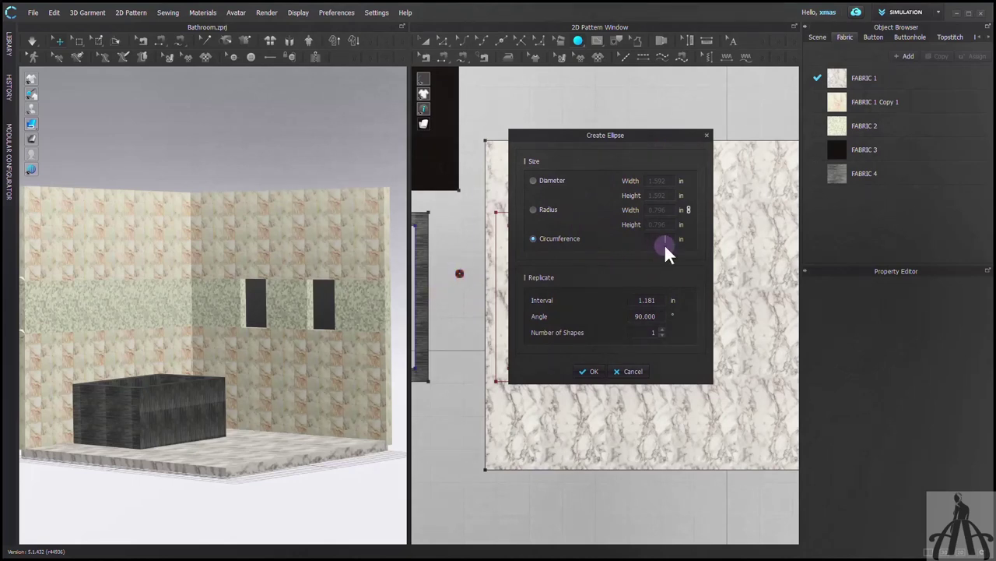
click(655, 333)
click(587, 371)
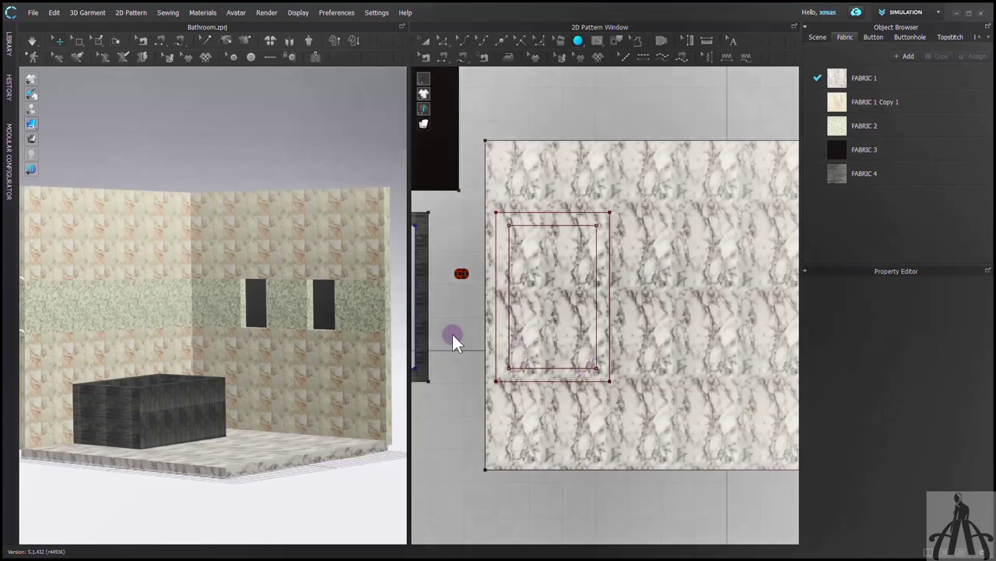
Add a new fabric, assign it to the two circles and set its material type to Metal.
click(460, 276)
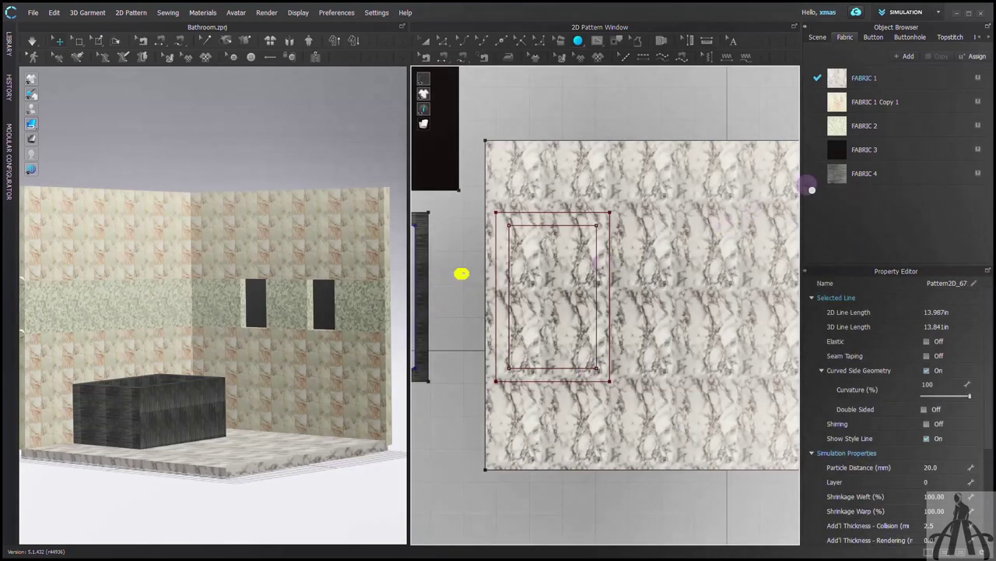
click(905, 57)
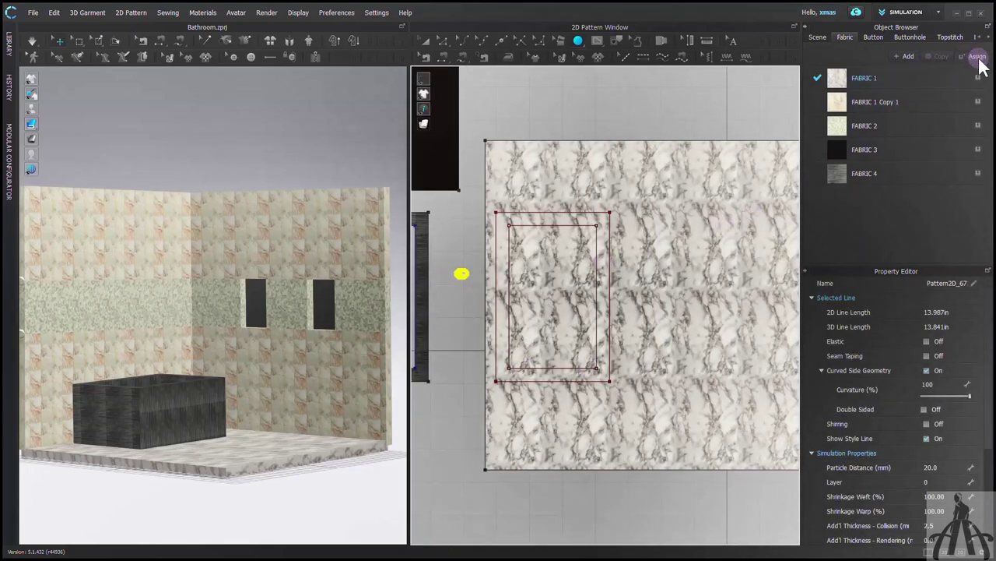
click(817, 194)
click(966, 363)
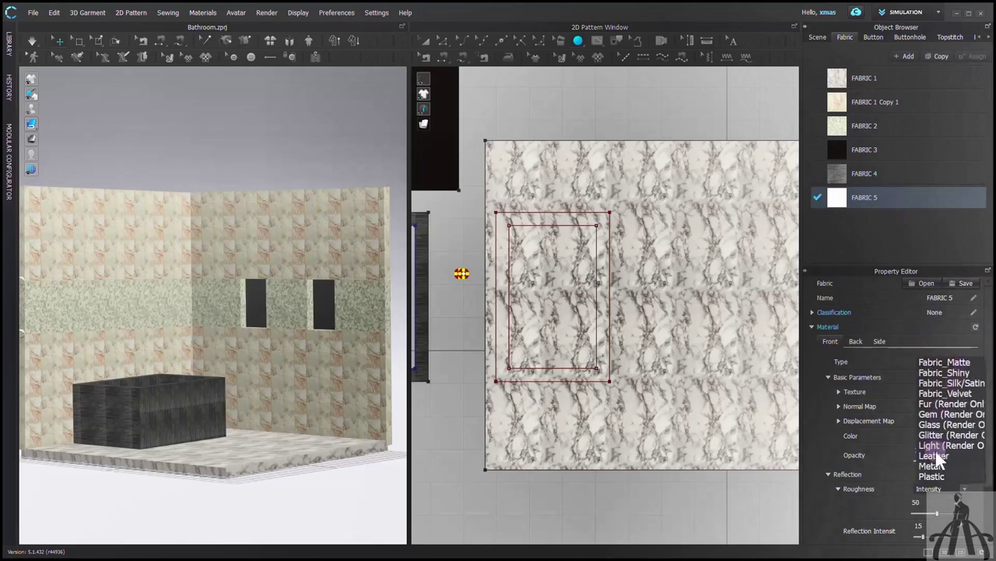
click(936, 466)
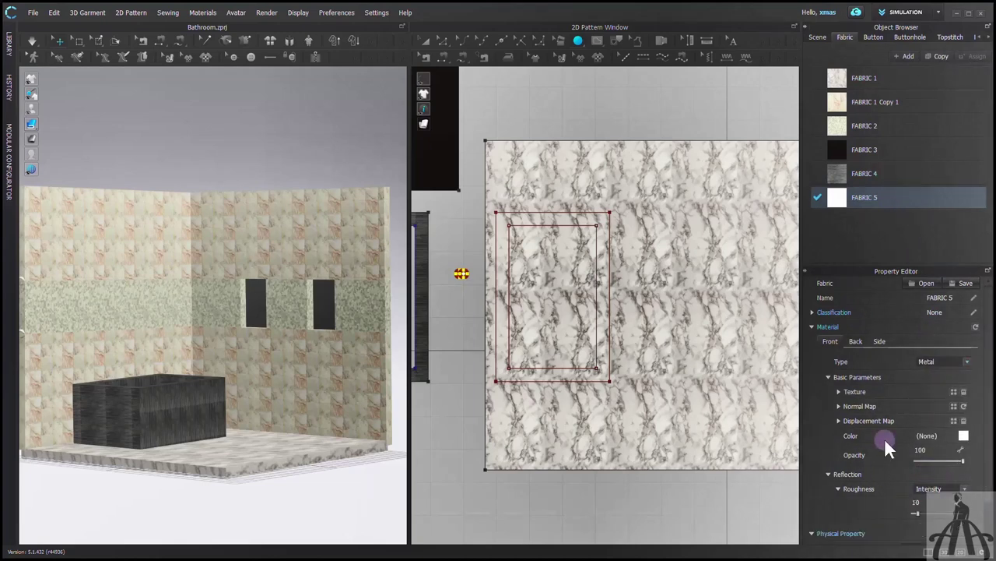
scroll(959, 447, down, 1)
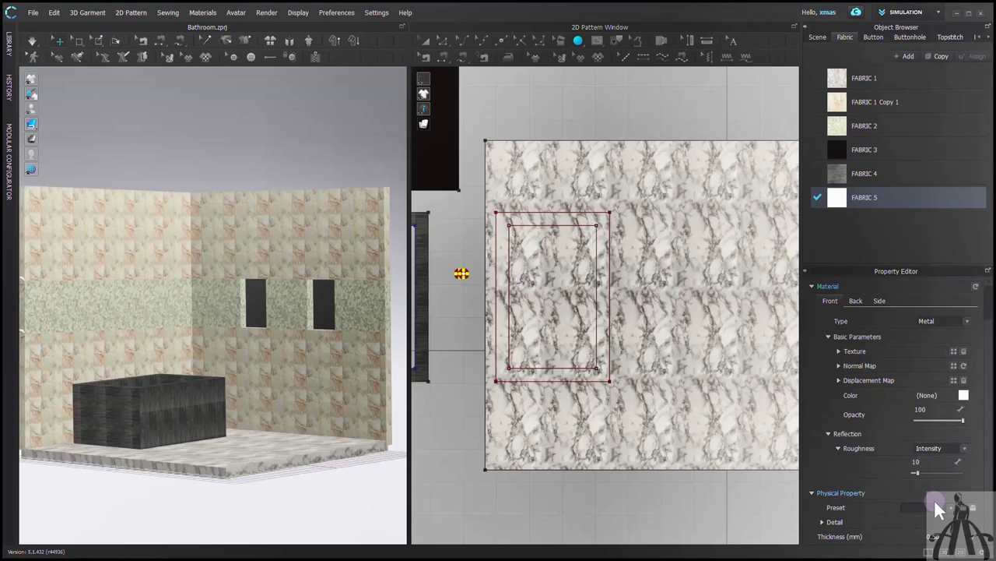
Move the two circles in 3D up to the height of the green wall band, above the dark tiled box.
click(427, 41)
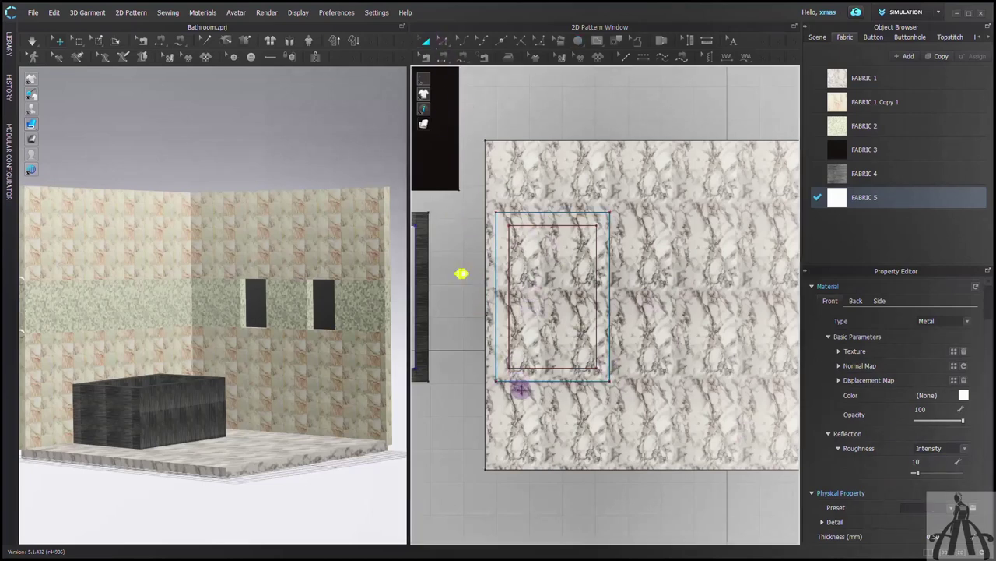
click(461, 273)
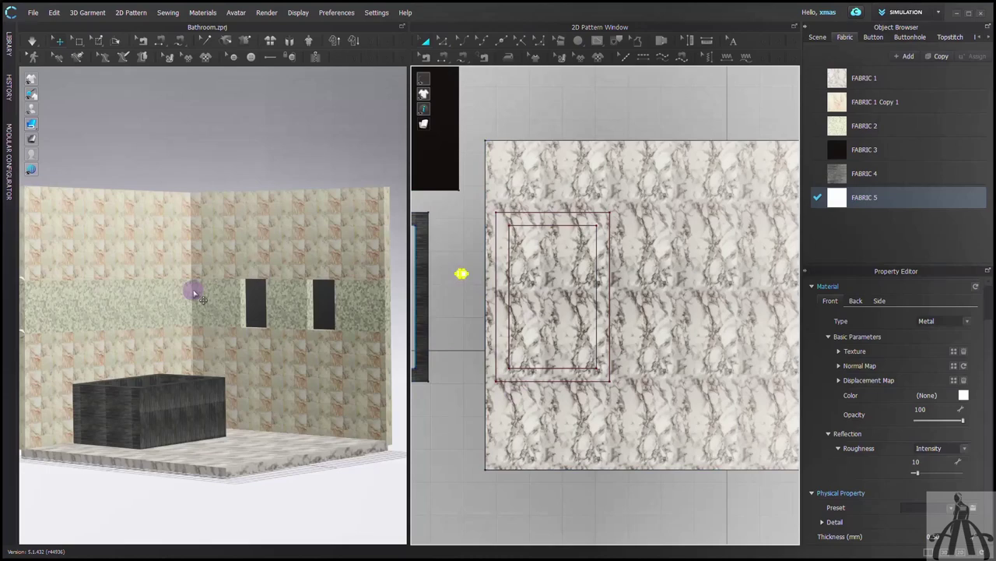
key(2)
scroll(203, 292, down, 4)
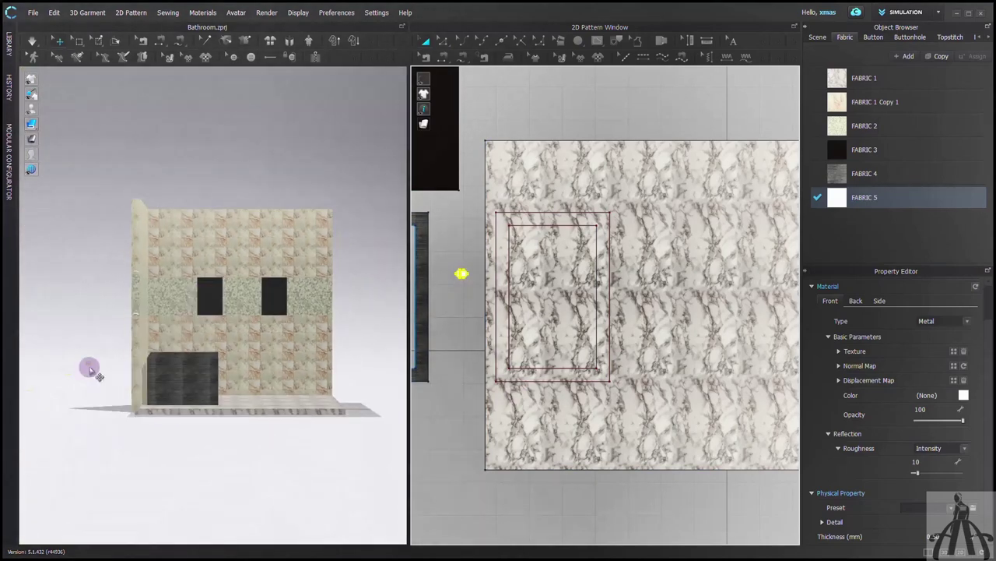
click(90, 367)
drag(102, 354, 173, 265)
scroll(464, 283, up, 5)
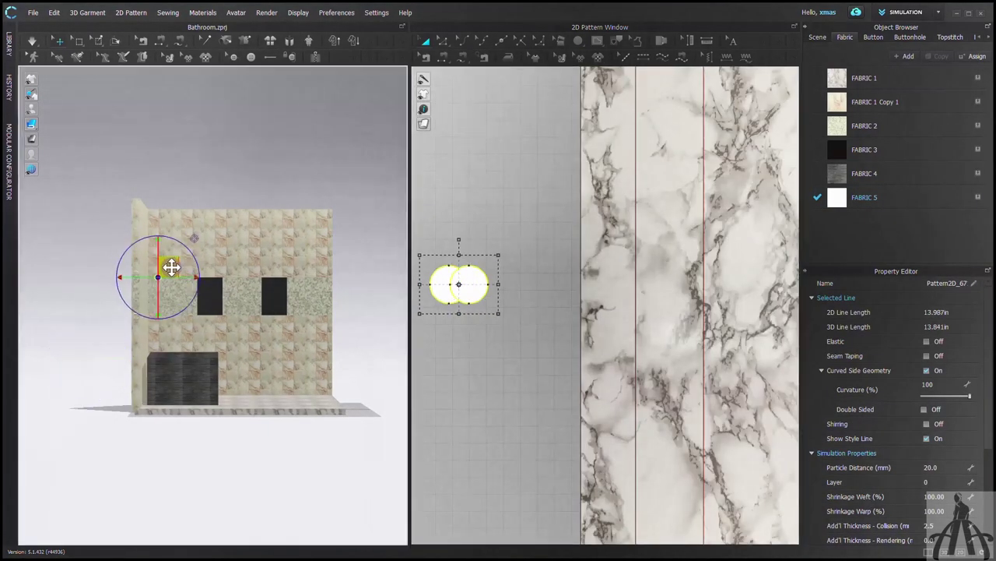
Spread the two circles apart along the green band's upper edge in 3D and side by side in the pattern layout.
right_drag(286, 203, 218, 235)
scroll(218, 236, up, 4)
right_drag(265, 386, 178, 323)
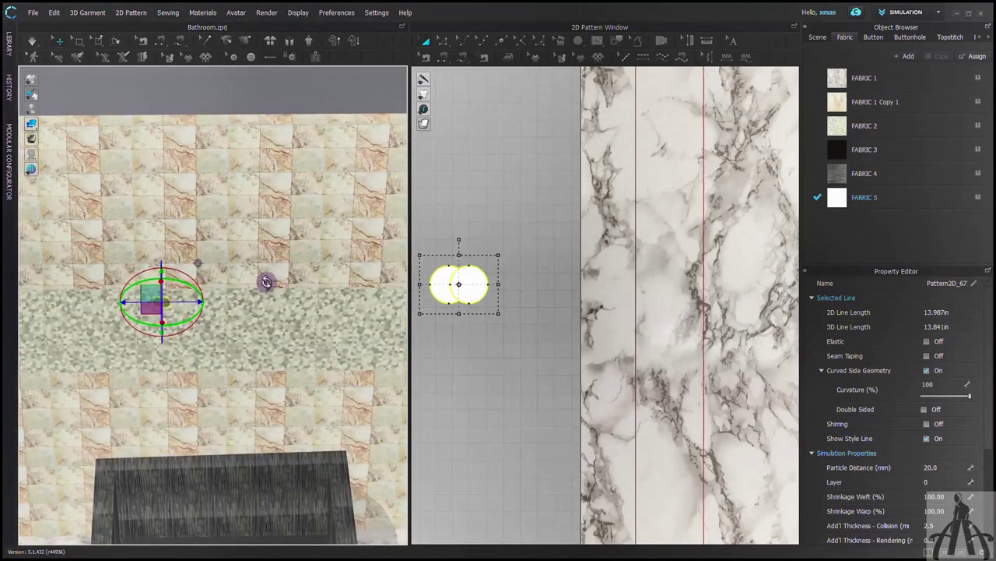
key(2)
mouse_move(124, 215)
mouse_down()
mouse_move(102, 215)
mouse_move(107, 222)
mouse_up()
click(469, 285)
drag(471, 285, 554, 284)
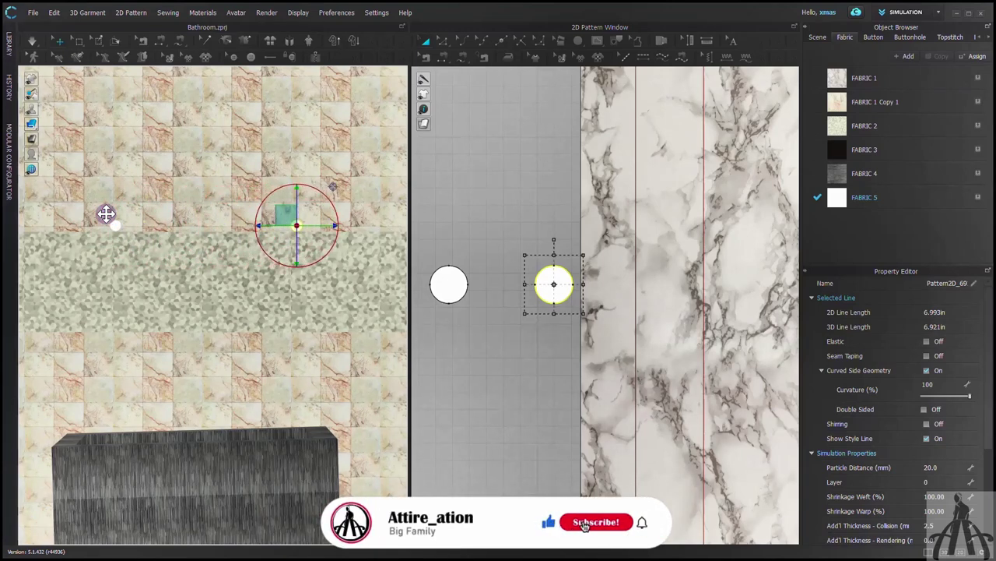
Create a third circular pattern with a 5 in circumference above and between the two larger circles.
click(578, 40)
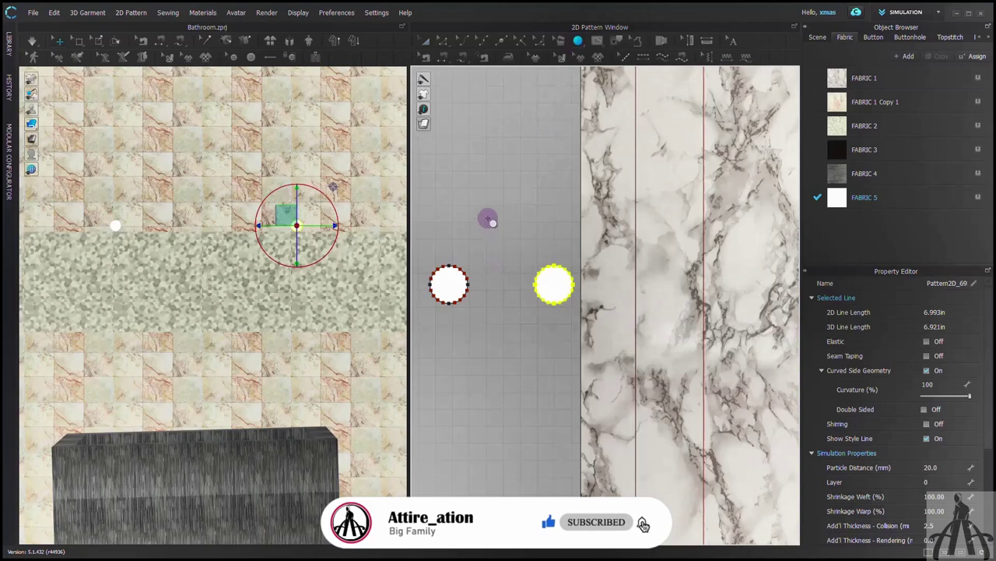
click(488, 220)
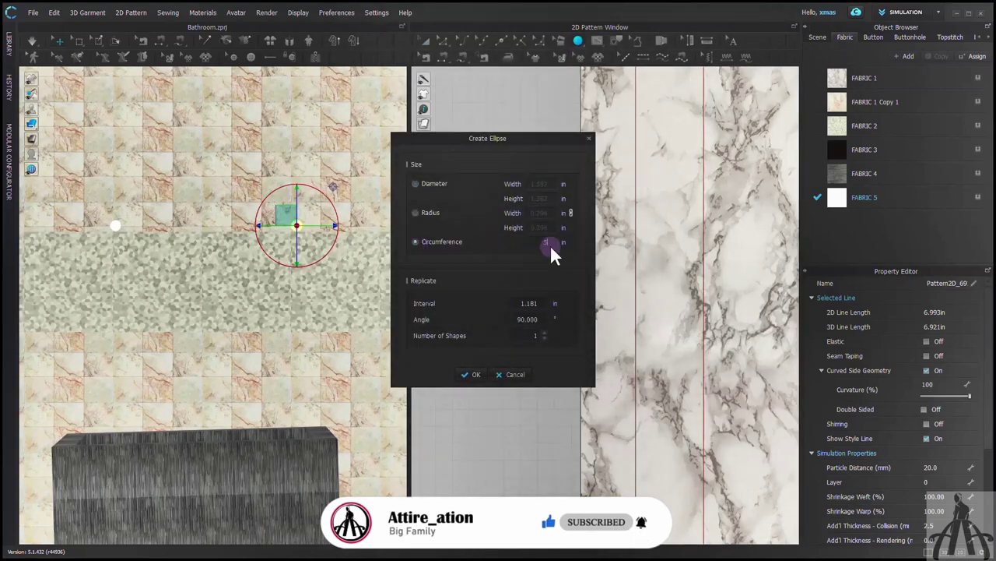
click(471, 374)
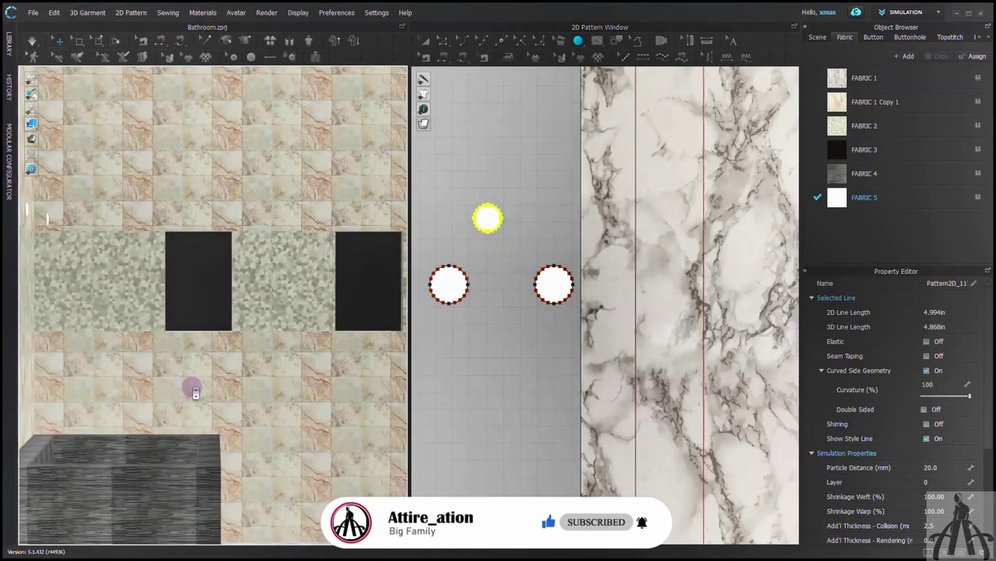
right_drag(195, 391, 156, 251)
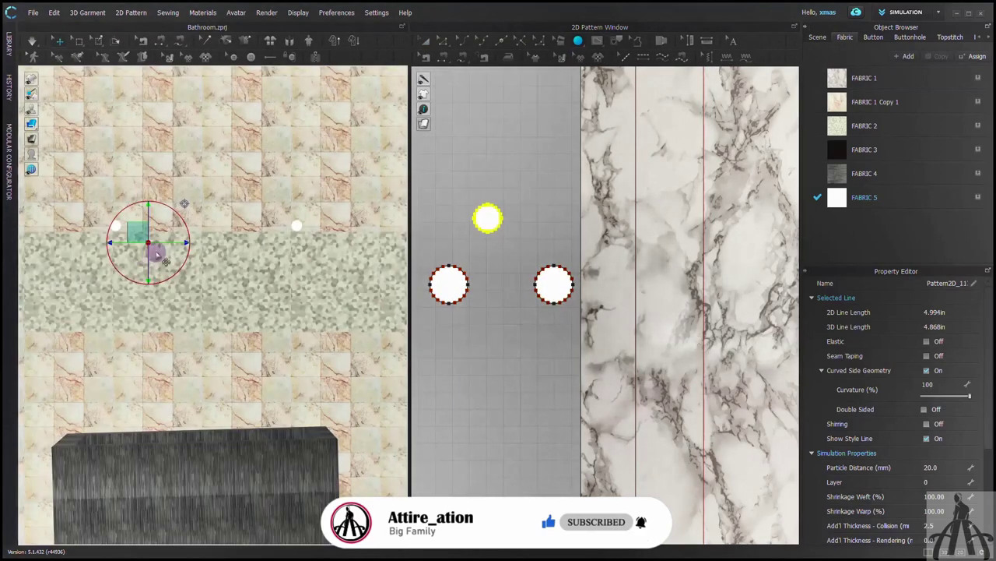
scroll(187, 253, down, 3)
Set the particle distance of all three circles to 5 mm.
key(a)
click(488, 218)
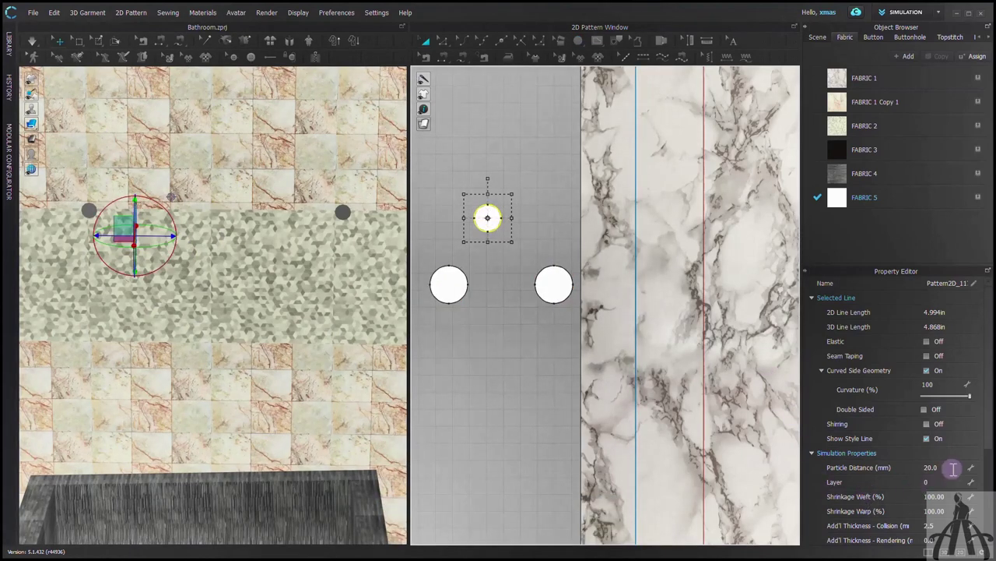
shift+click(453, 285)
shift+click(549, 285)
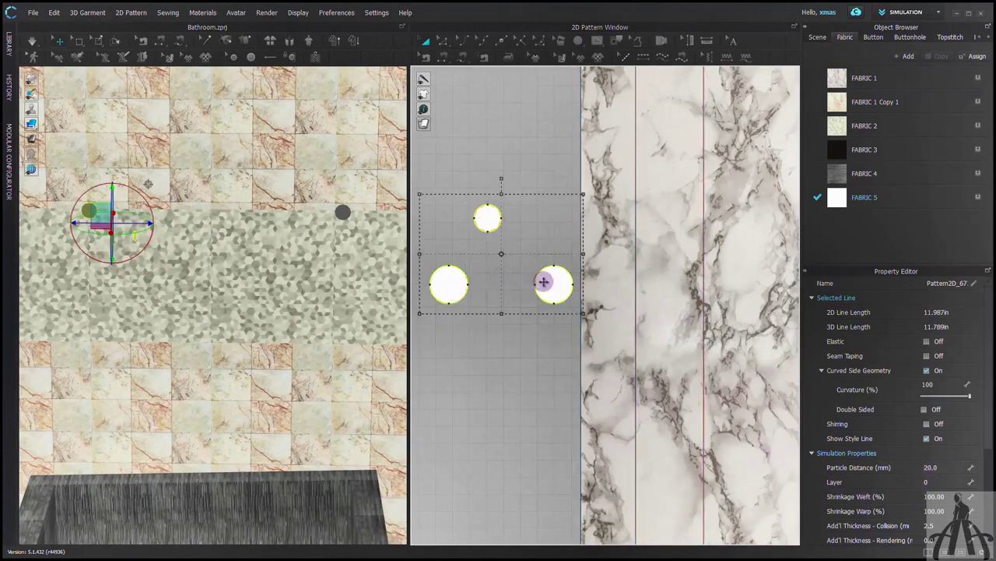
click(942, 469)
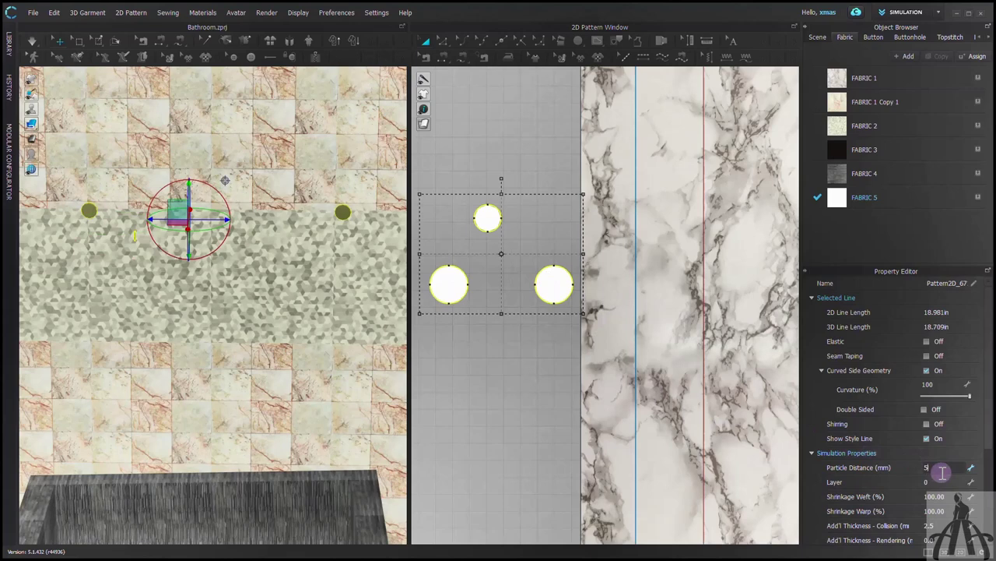
text(5)
click(562, 163)
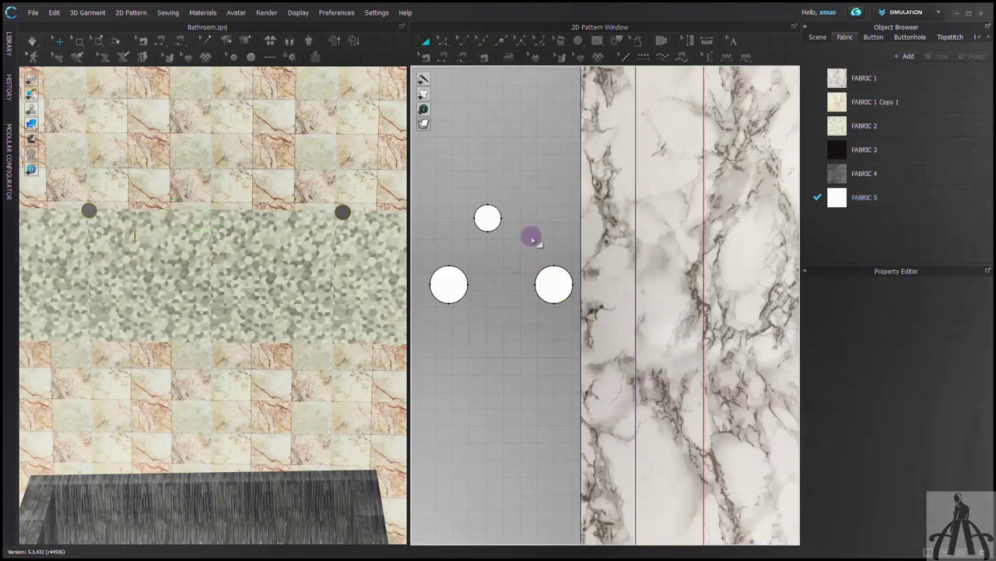
Set the two larger circles' additional rendering thickness to 15 and turn off their Curved Side Geometry.
click(449, 288)
shift+click(548, 284)
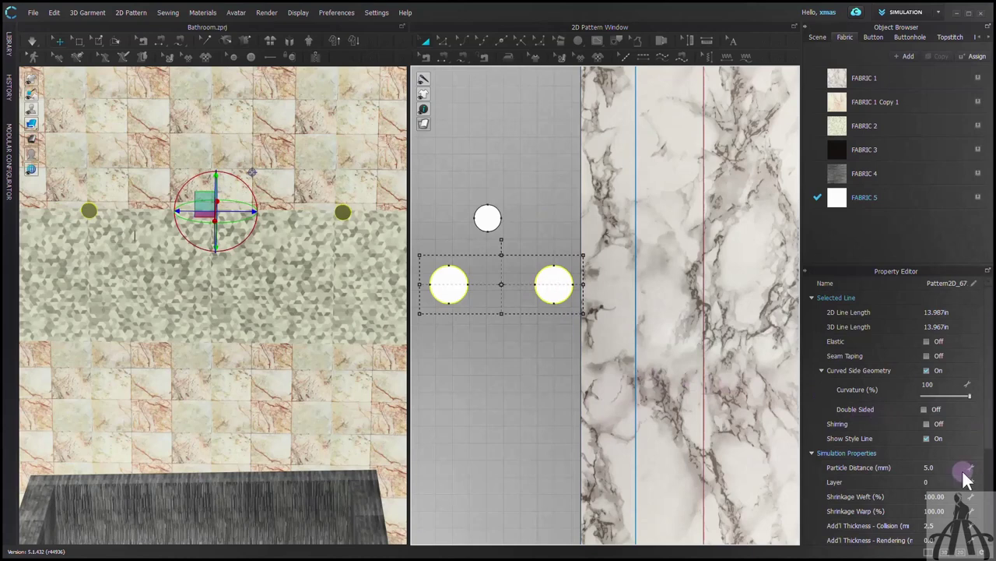
scroll(963, 474, down, 3)
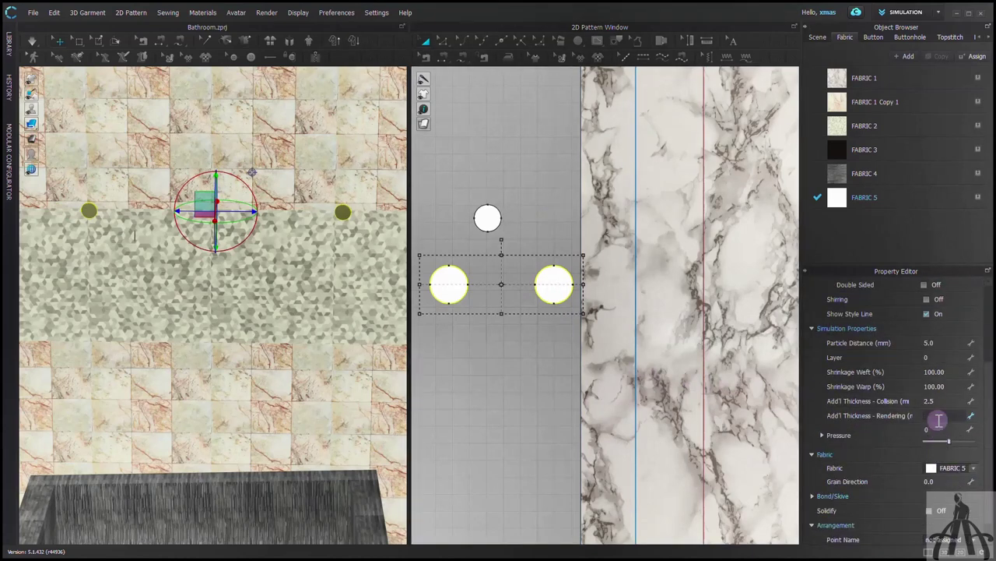
key(Return)
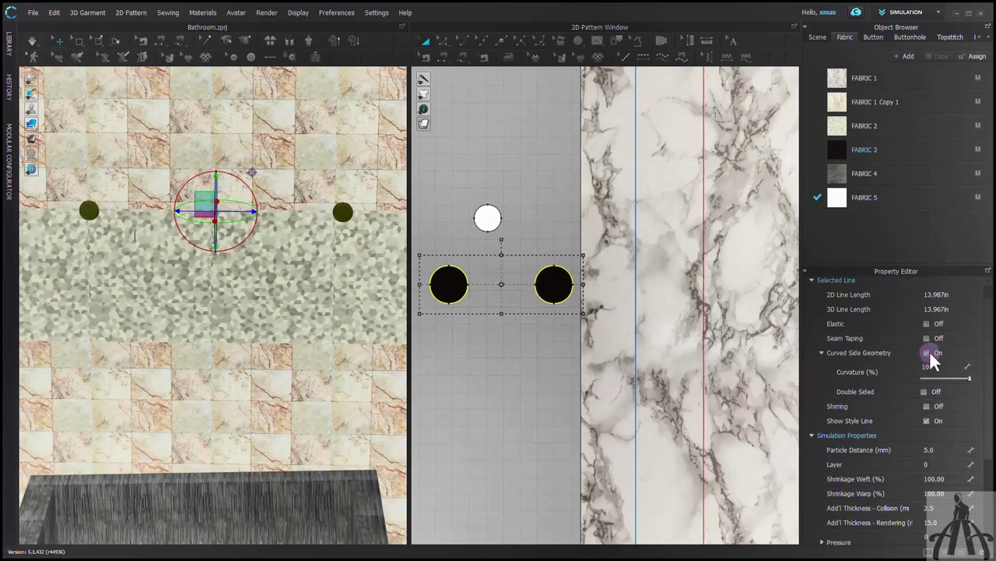
click(927, 352)
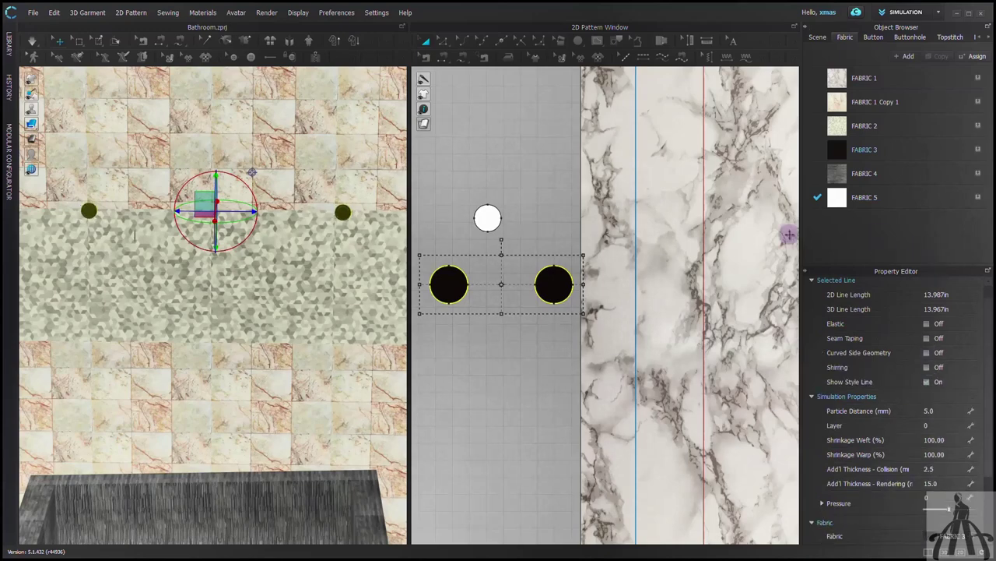
Assign FABRIC 5 to the two larger circles and set their additional rendering thickness to 70.
click(978, 198)
right_drag(324, 253, 303, 283)
click(939, 483)
text(50)
key(Return)
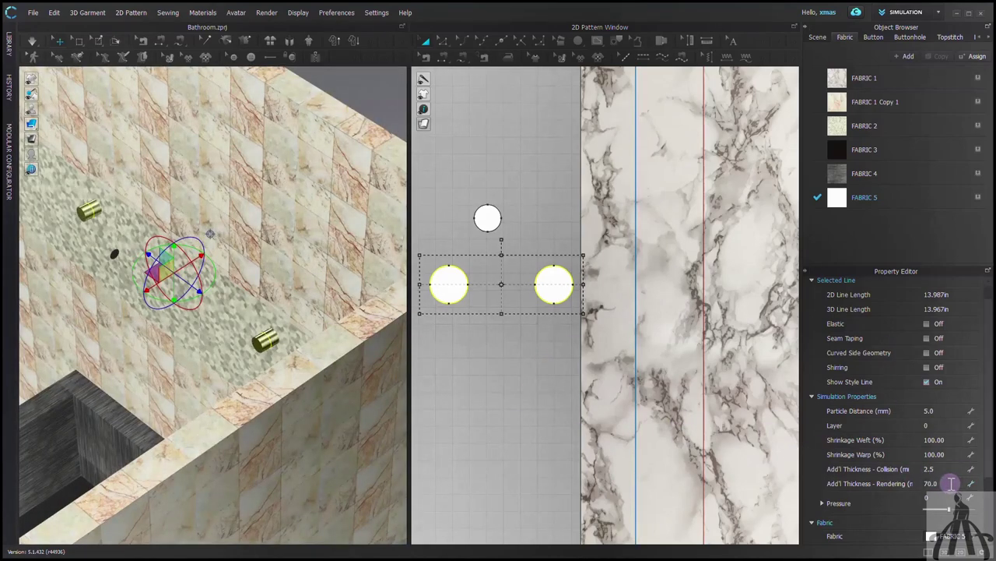
Move the two thickened circles in 3D toward the wall behind the dark box.
right_drag(288, 301, 214, 332)
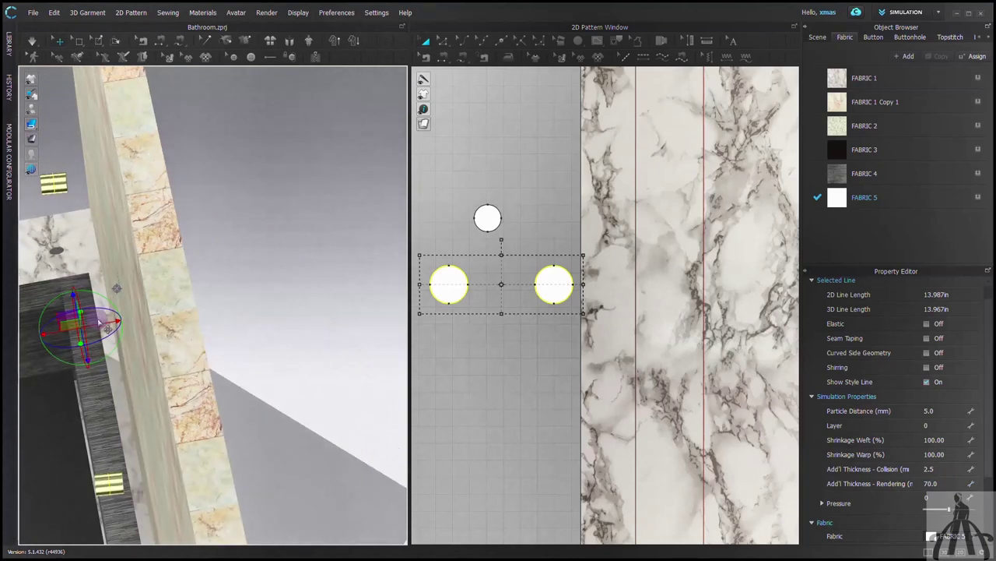
drag(110, 323, 140, 321)
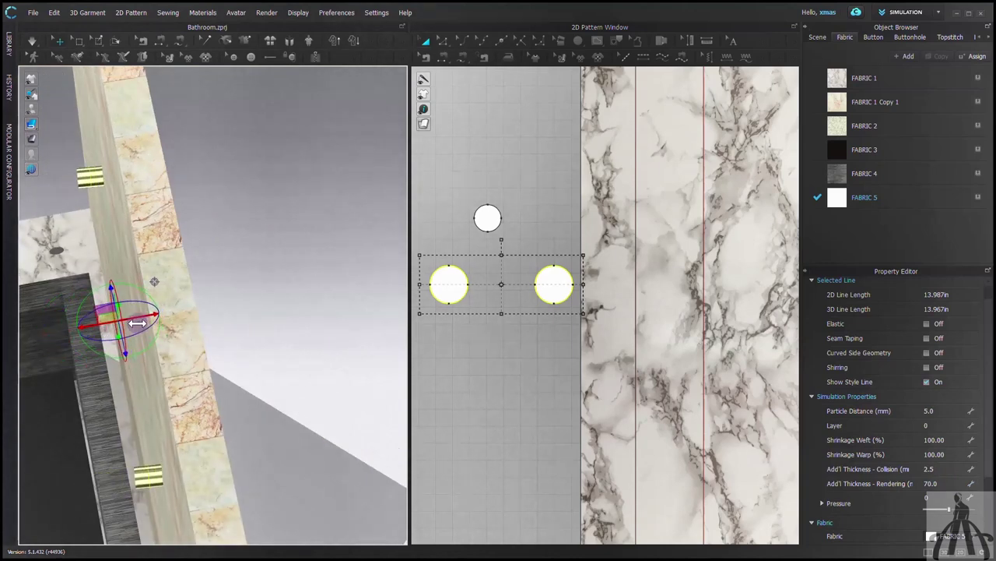
Set the smallest circle's additional rendering thickness to 1000 and turn off its Curved Side Geometry.
key(4)
scroll(429, 243, up, 3)
click(514, 202)
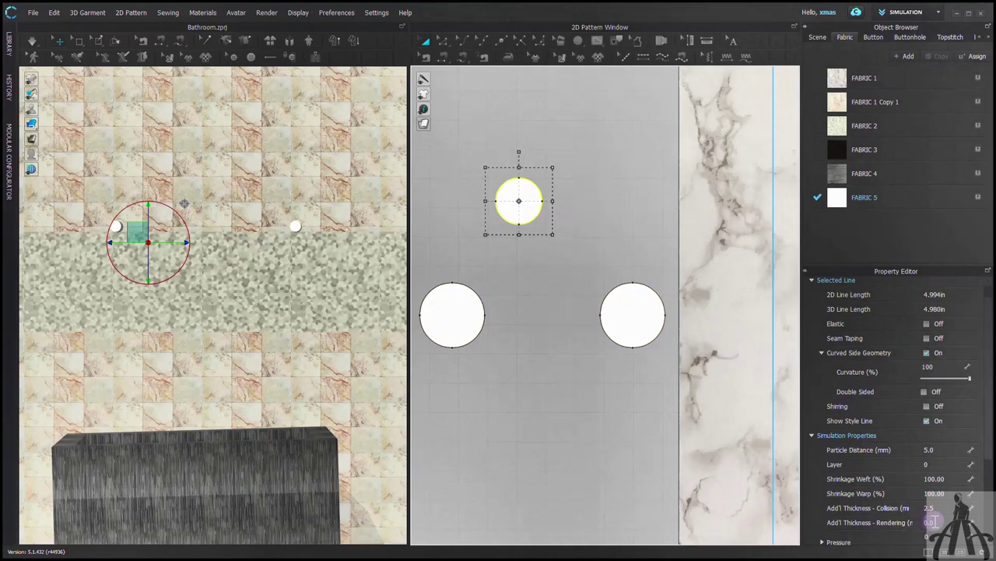
click(935, 521)
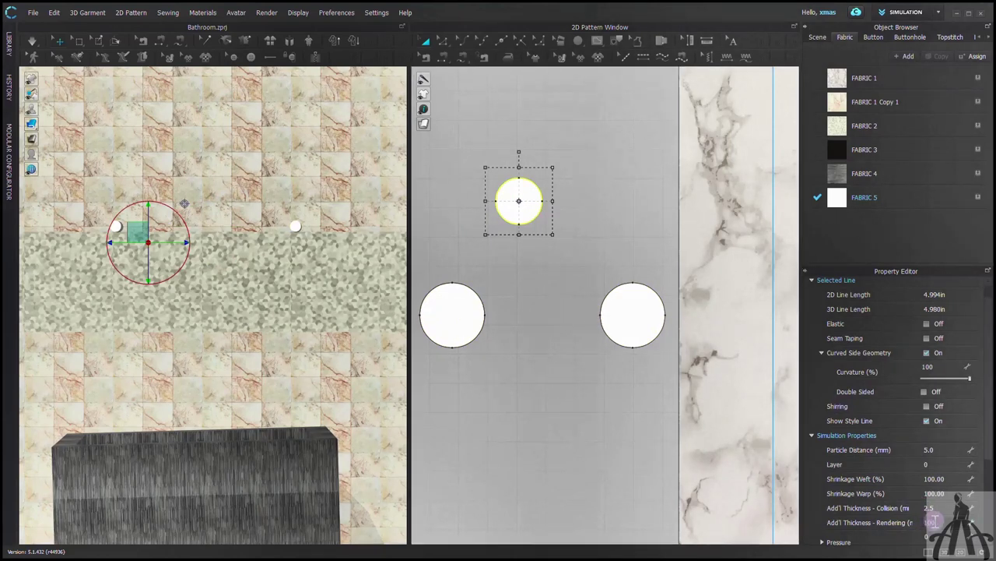
text(1000)
key(Return)
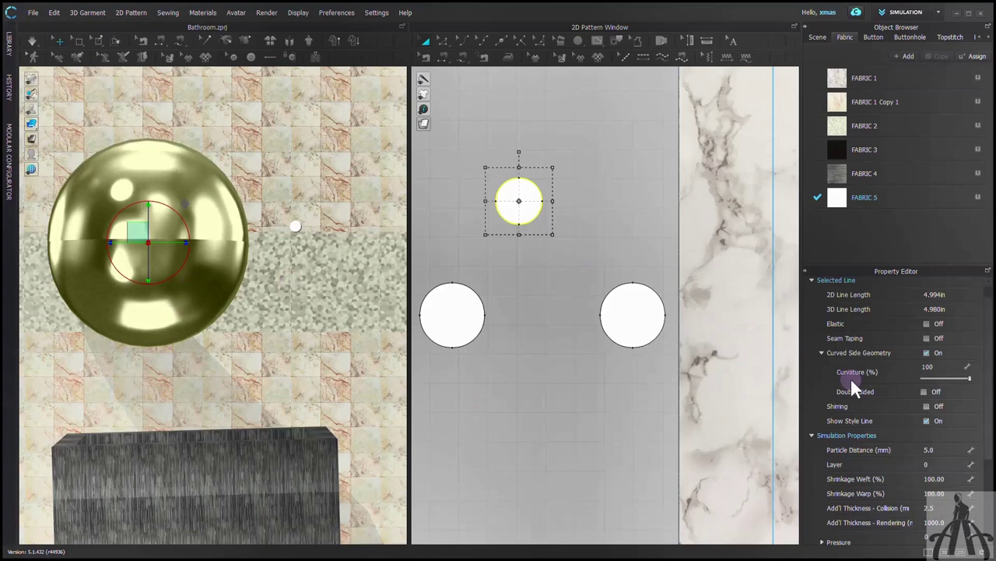
click(928, 353)
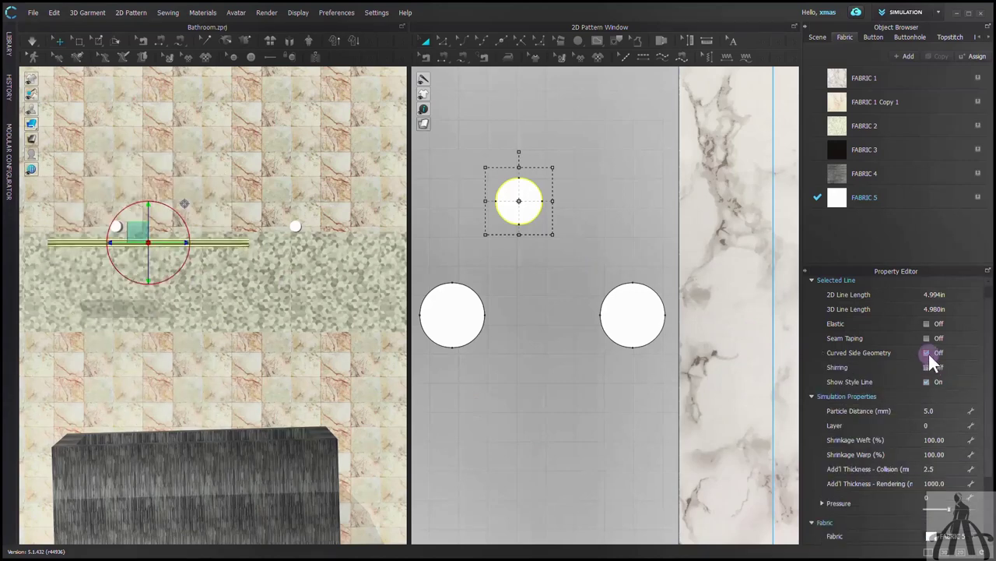
Move the long metal rod in 3D to the wall above the tub, spanning the two round mounts.
scroll(95, 222, down, 2)
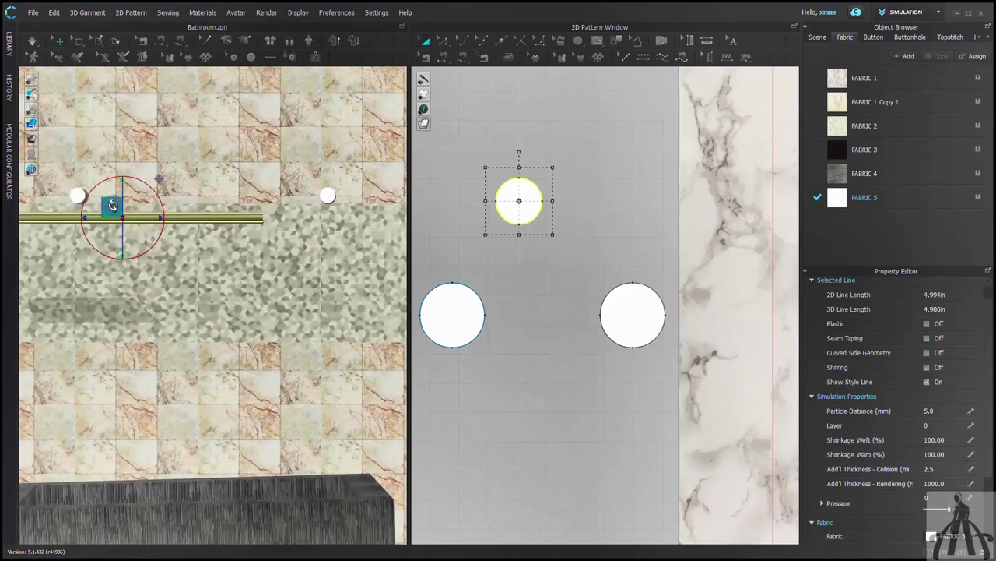
drag(114, 204, 118, 175)
key(5)
scroll(162, 325, down, 3)
middle_drag(162, 324, 232, 304)
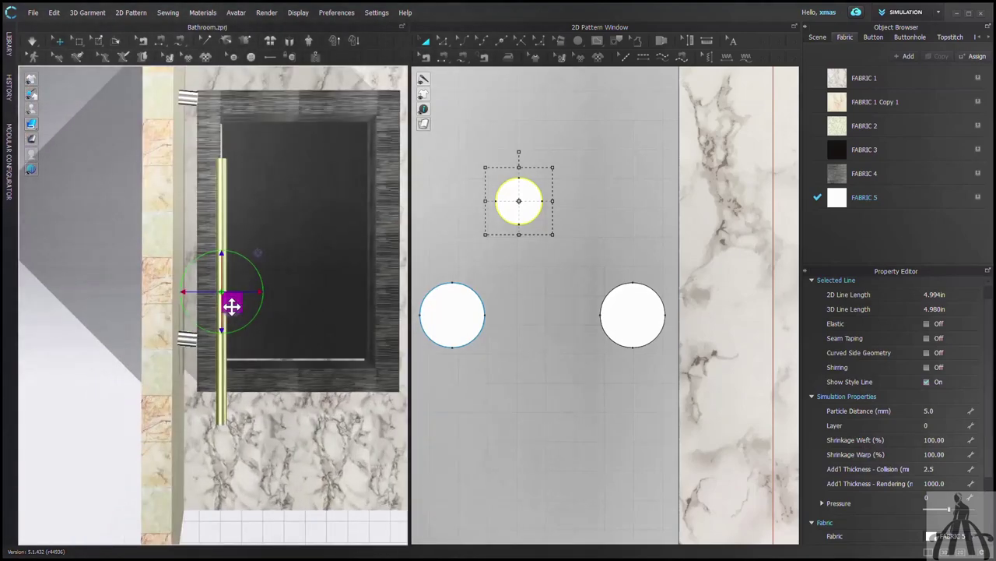
drag(231, 304, 196, 234)
right_drag(195, 233, 260, 180)
Fine-tune the 3D positions of the two round mounts individually at the ends of the rod.
click(468, 312)
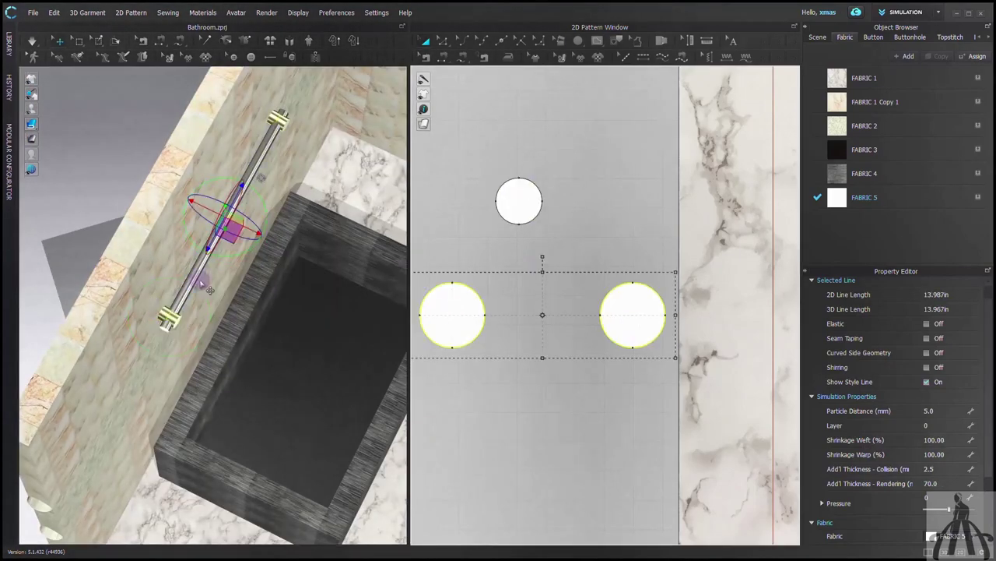
key(5)
middle_drag(140, 324, 305, 317)
scroll(213, 305, down, 2)
click(162, 428)
scroll(211, 320, down, 2)
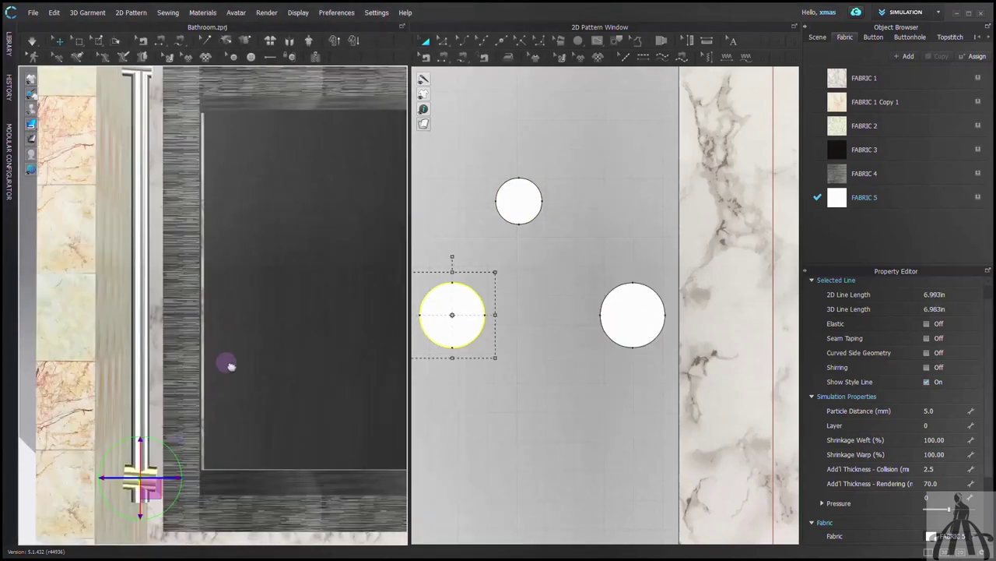
middle_drag(225, 363, 277, 238)
scroll(276, 238, down, 2)
click(641, 317)
right_drag(260, 342, 275, 346)
drag(218, 171, 217, 168)
key(2)
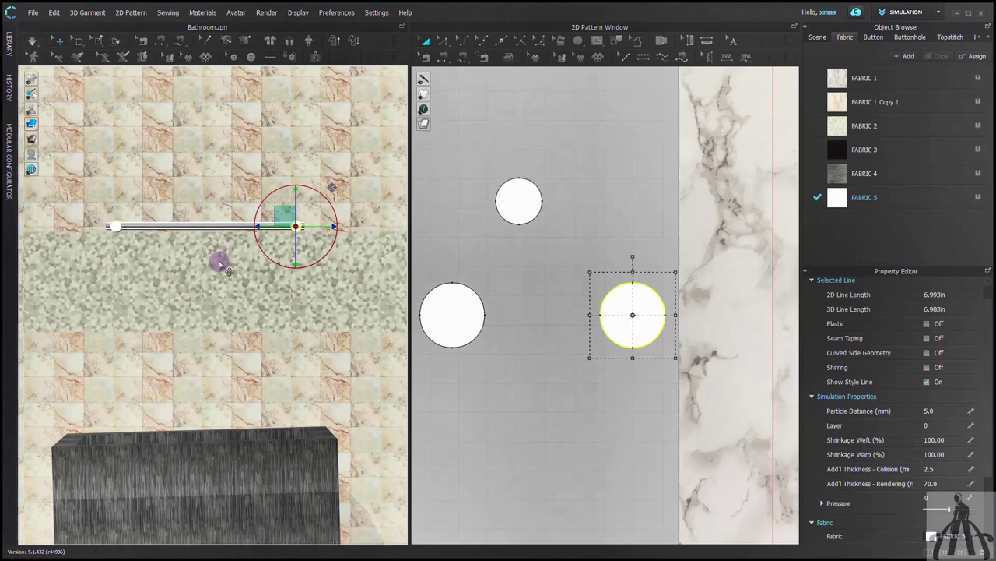
Inspect the wall rail and dark tub in the bathroom scene from an angled 3D view.
scroll(220, 260, up, 2)
click(264, 518)
right_drag(265, 518, 267, 516)
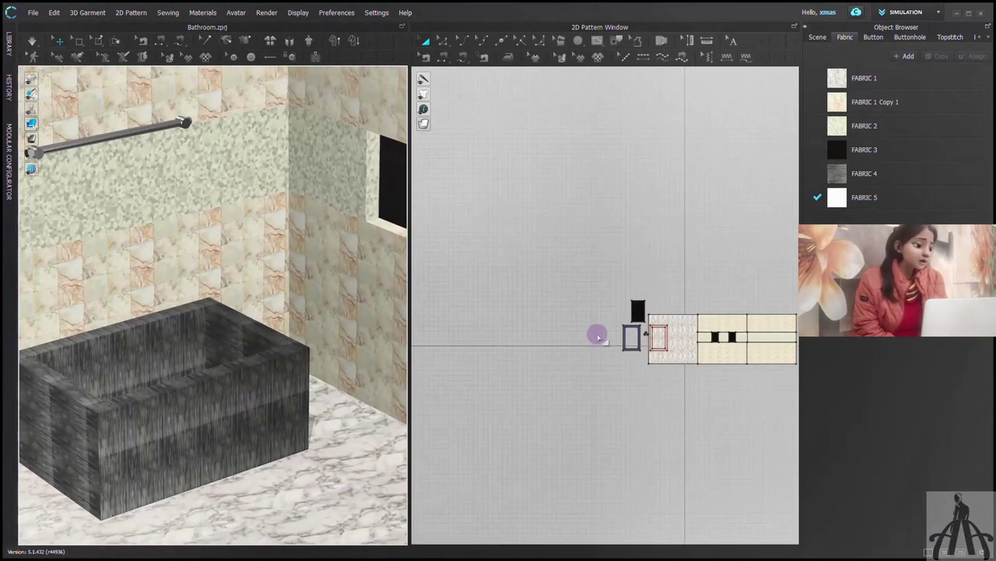
scroll(648, 341, down, 10)
drag(608, 233, 671, 316)
right_drag(173, 228, 165, 182)
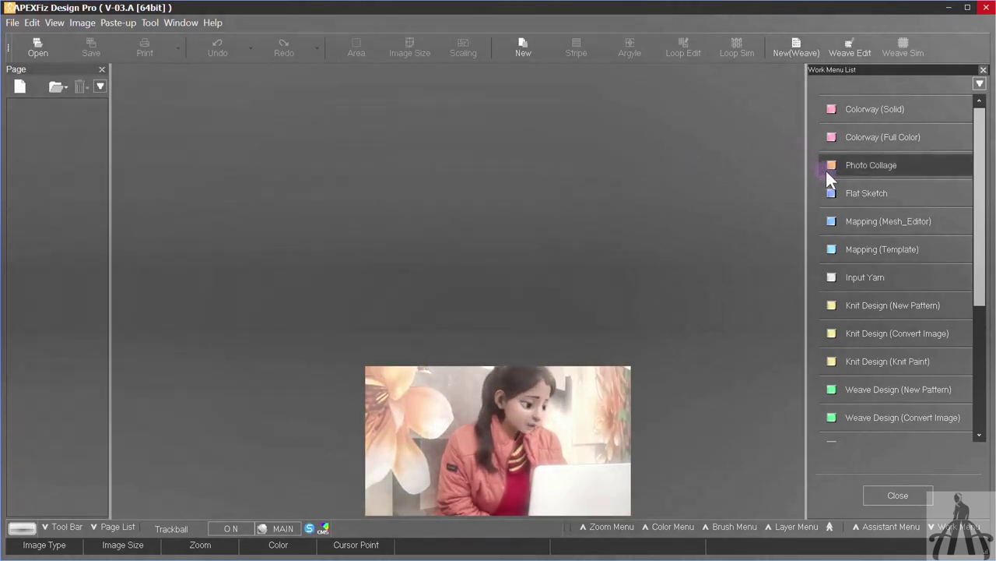
Switch to APEXFiz Design Pro and start the Towel Design (Convert Image) workflow.
scroll(874, 255, down, 1)
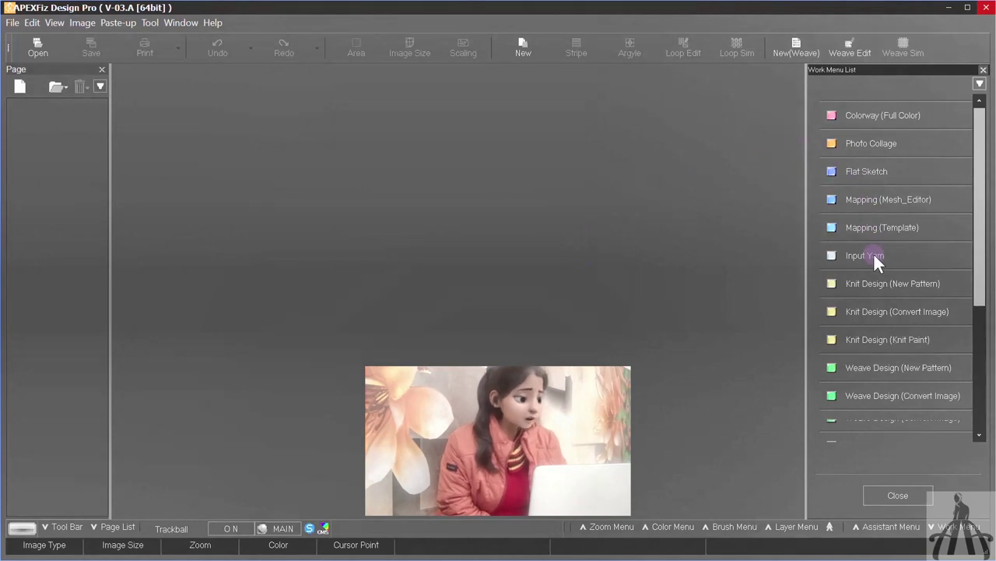
scroll(919, 339, down, 1)
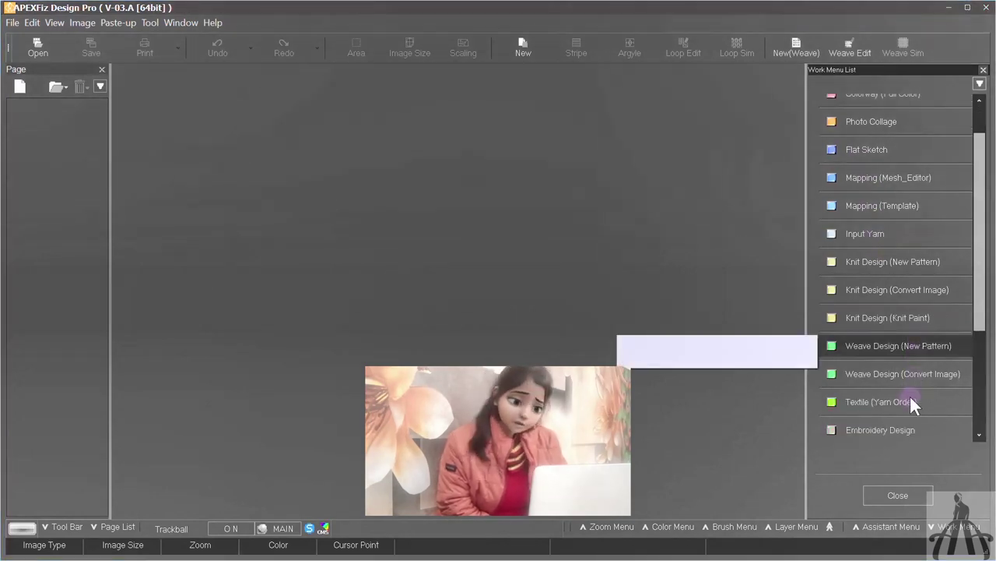
scroll(903, 401, down, 6)
click(925, 399)
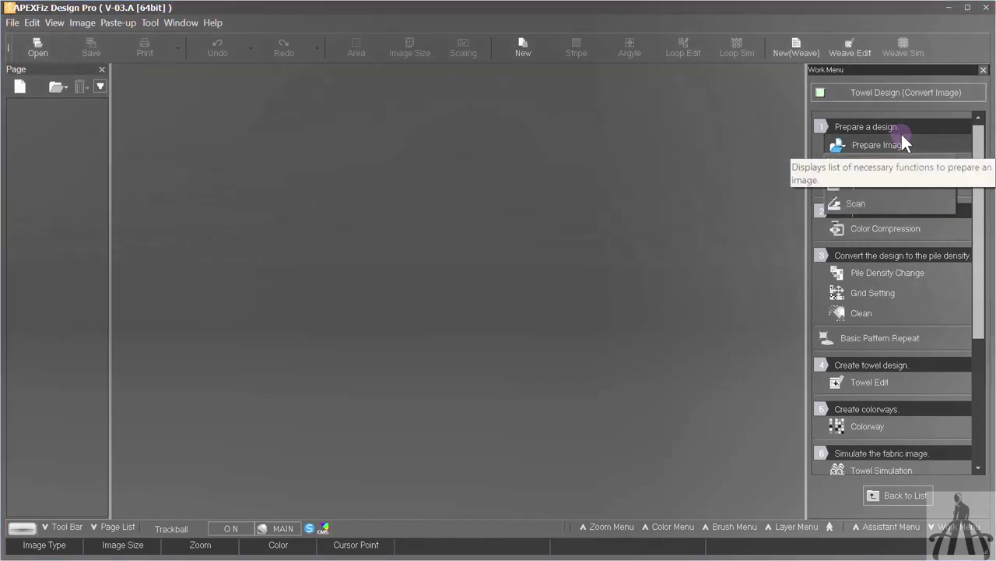
Open the Towel design image as the design to convert.
click(902, 137)
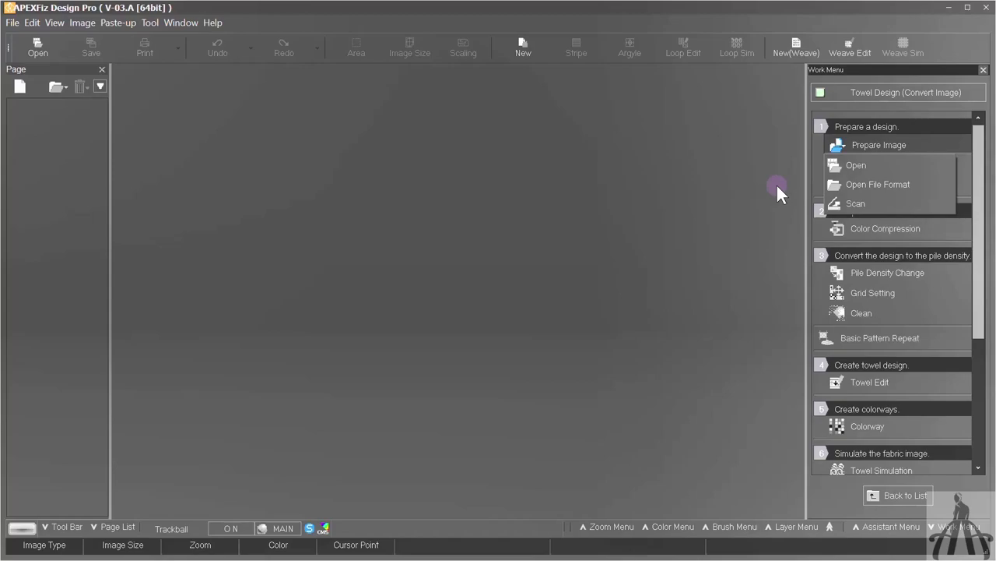
click(885, 165)
double_click(296, 443)
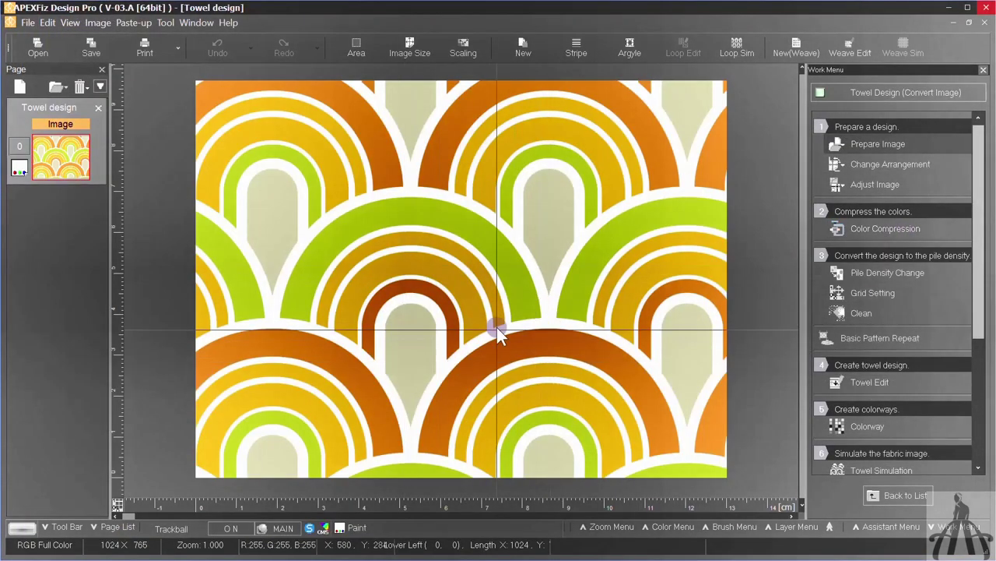
Start Color Compression and sample the pattern's green, yellow, white and orange as separate color groups.
click(852, 226)
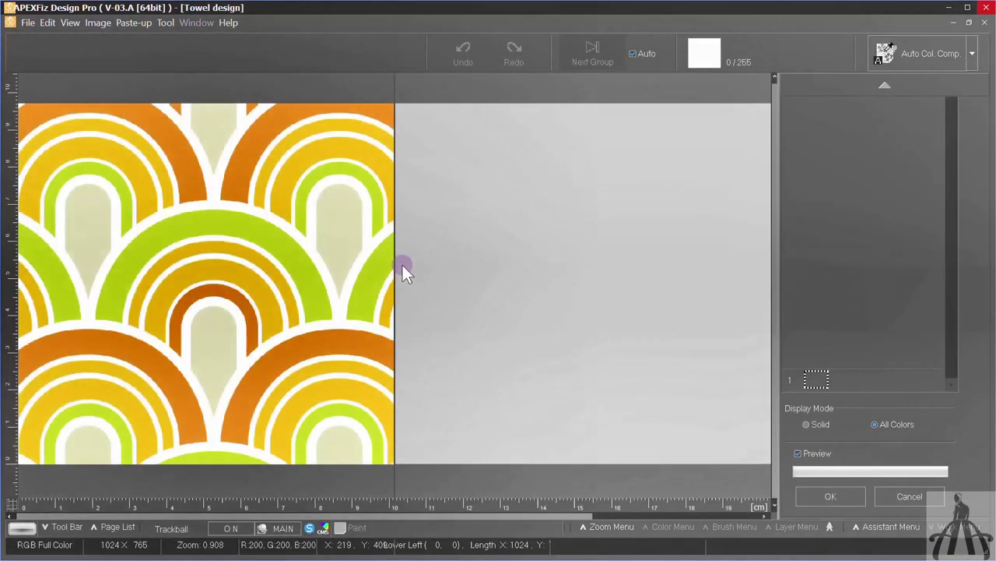
click(384, 261)
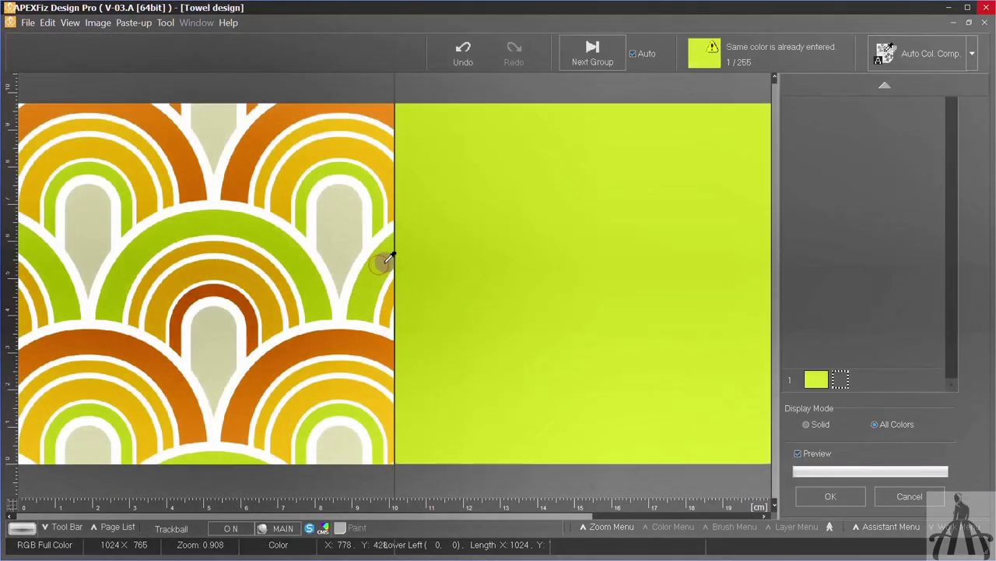
click(389, 302)
click(383, 322)
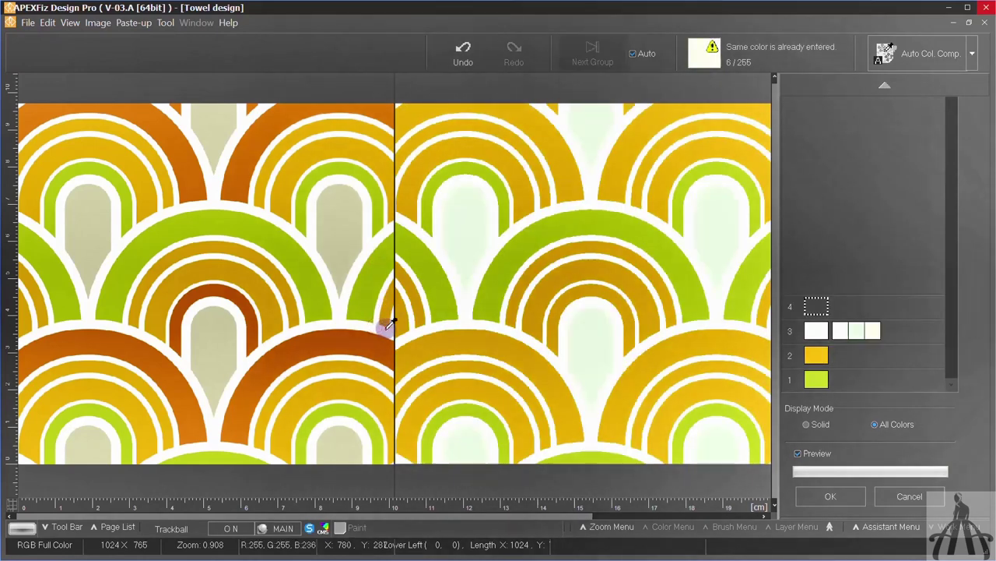
click(311, 340)
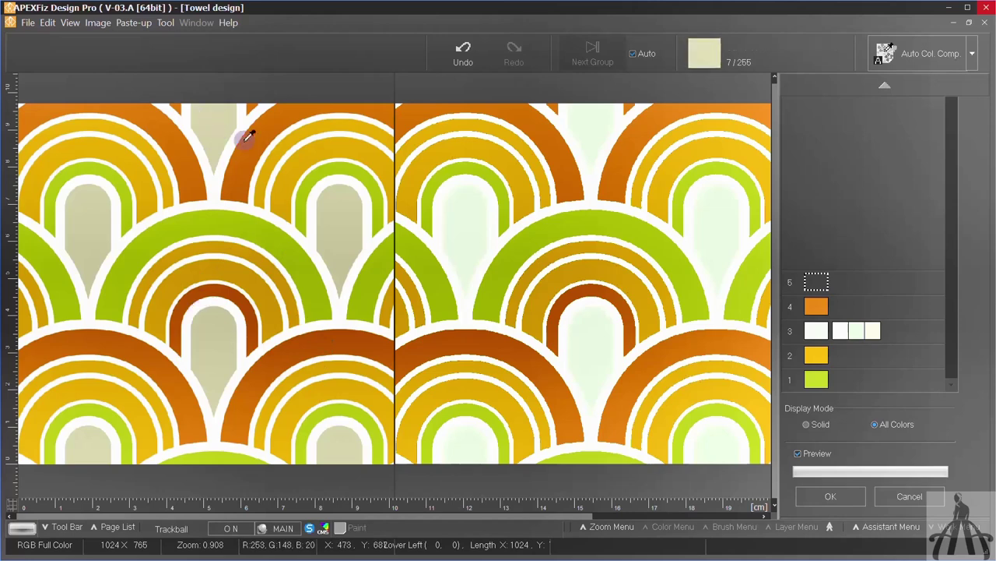
Add the beige of the drop shapes as the fifth color group, choose Solid display mode and apply the compression.
click(906, 328)
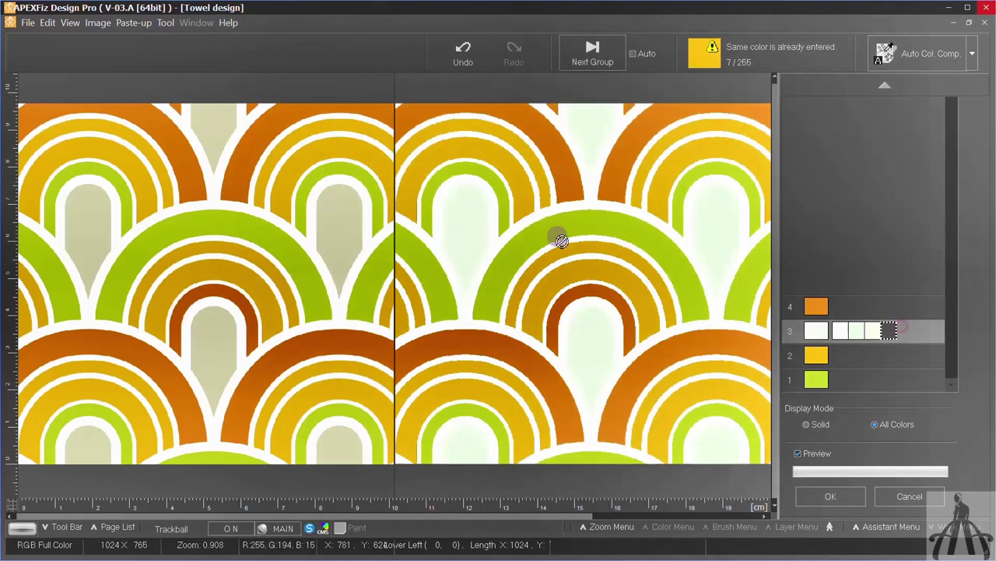
click(229, 120)
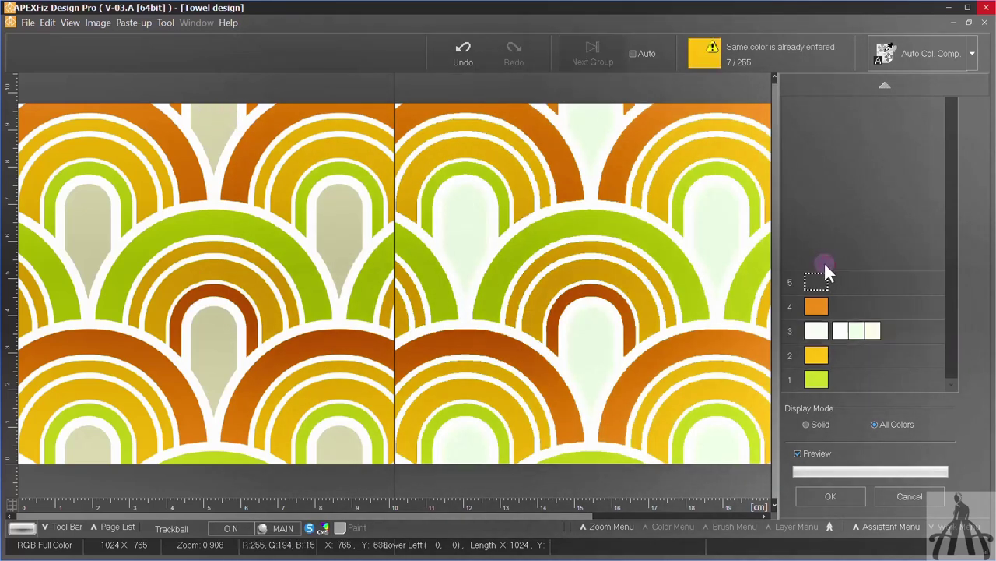
click(234, 153)
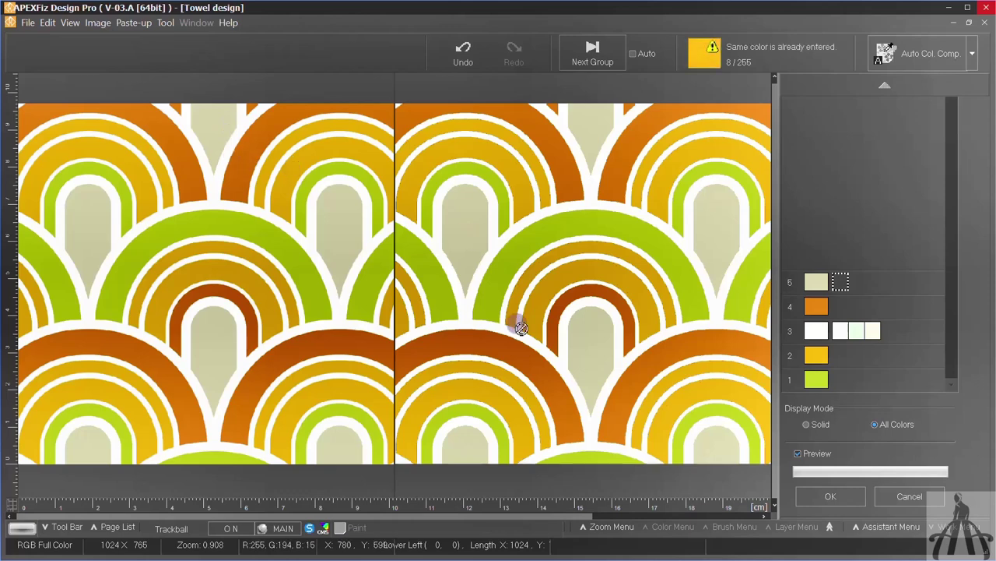
click(806, 424)
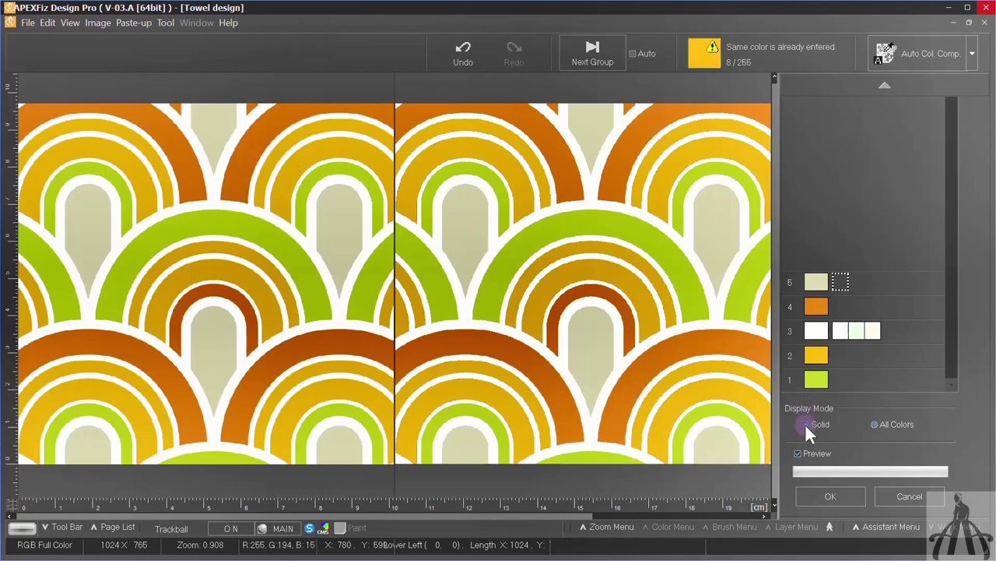
click(848, 492)
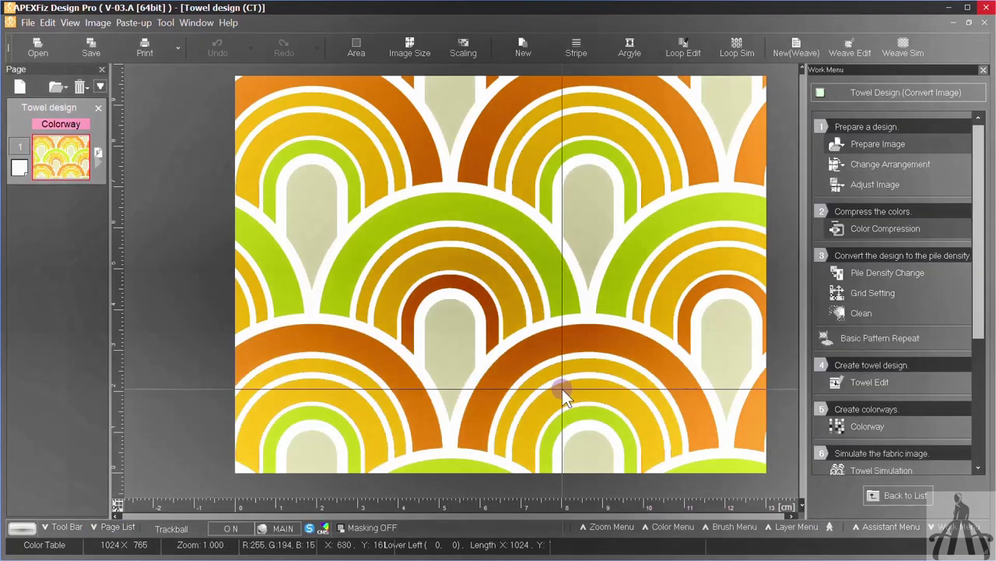
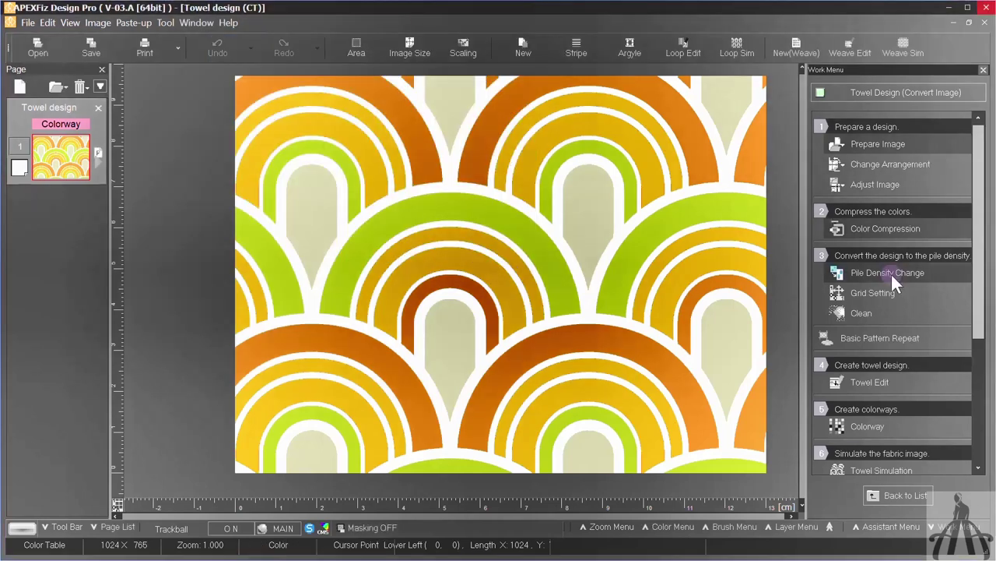
Apply a Pile Density Change with the Bath Towel item, 300 warp and 170 weft piles, and 5 colors.
click(888, 272)
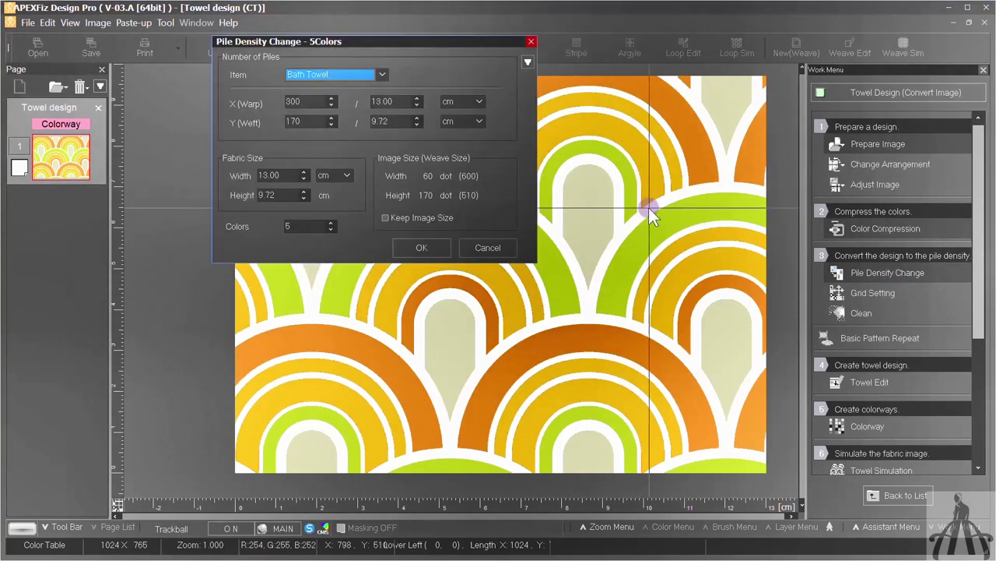
click(383, 74)
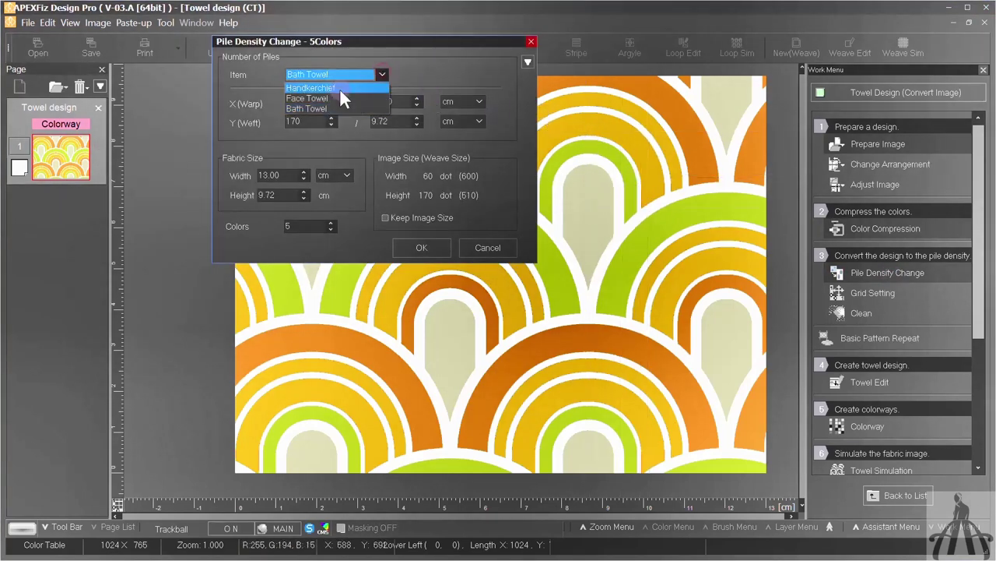
click(416, 72)
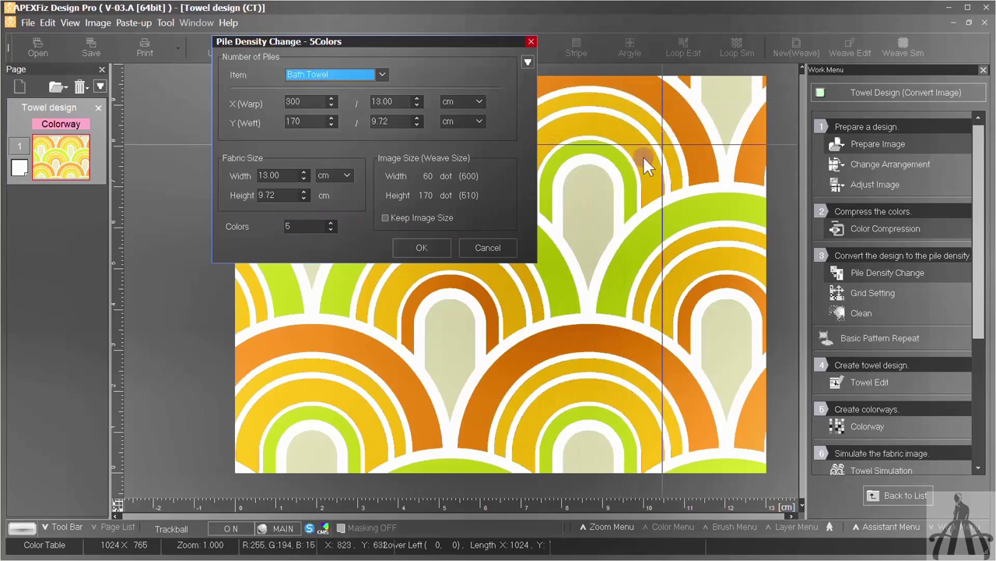
click(401, 247)
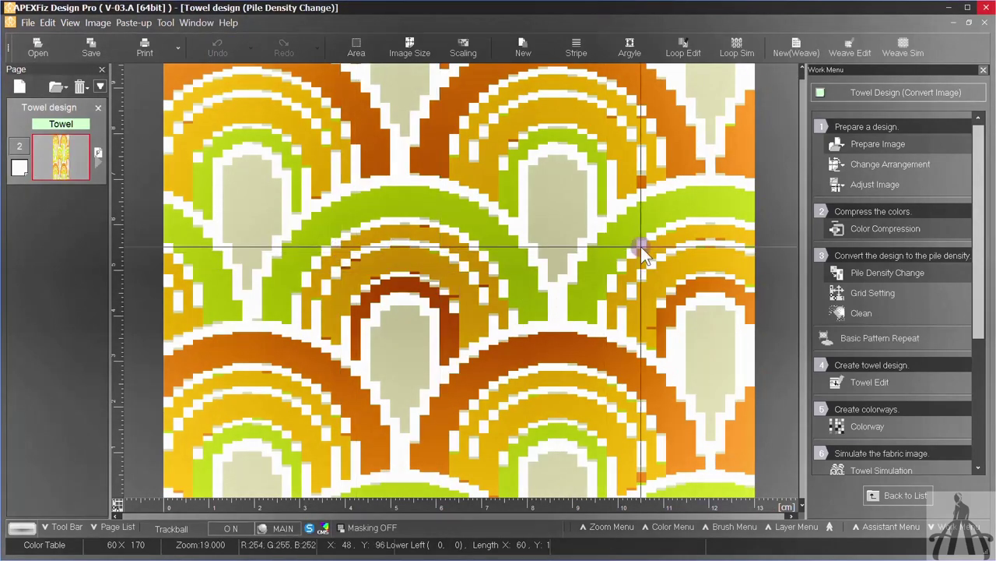
click(622, 527)
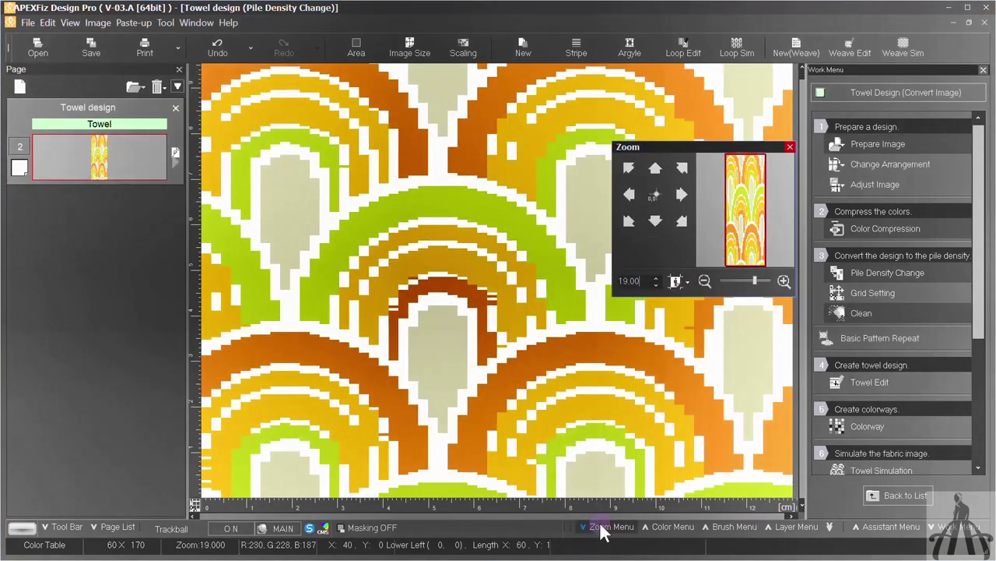
click(600, 526)
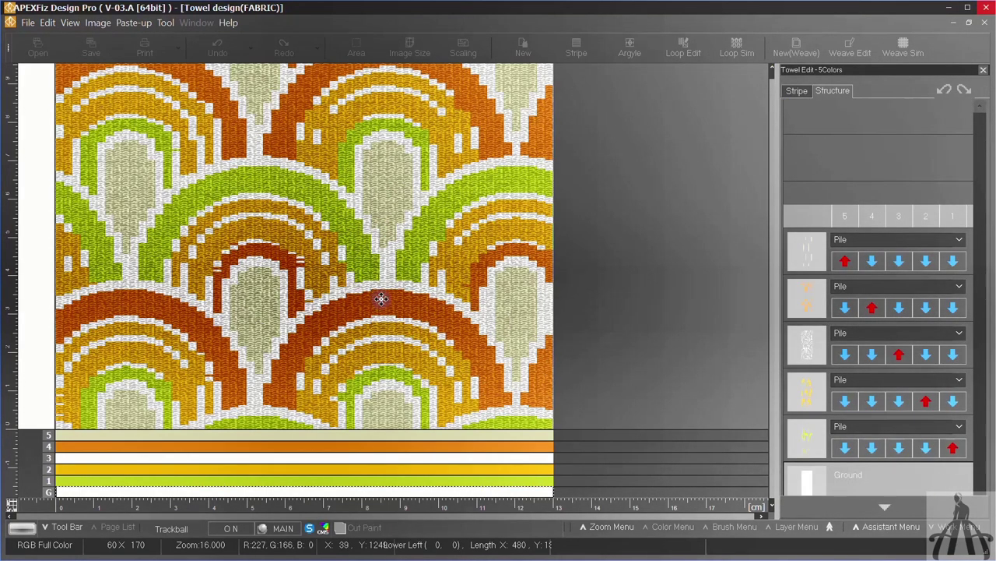
Try other raised piles in the beige area's towel structure, and raise pile 5 in the yellow area's structure.
click(891, 257)
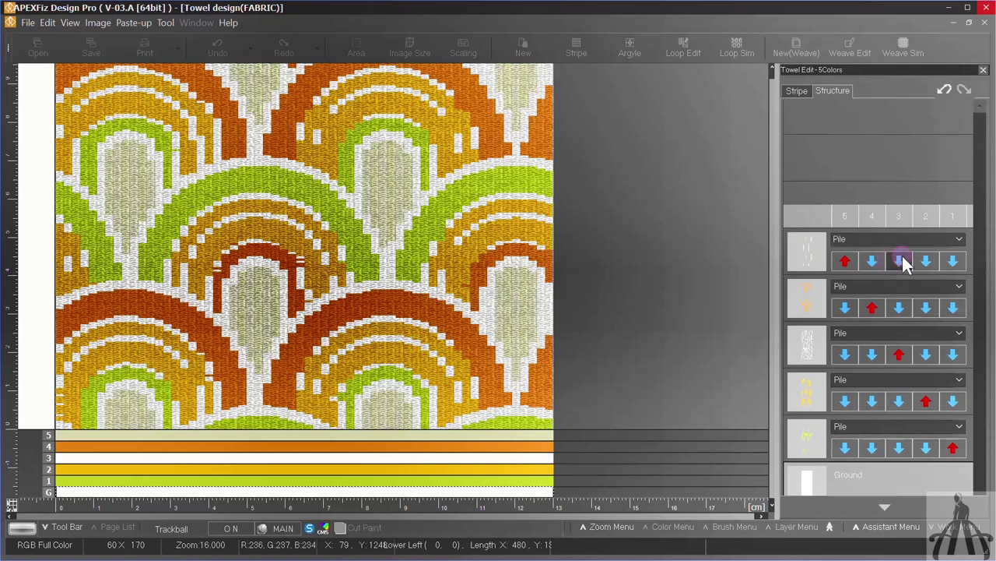
click(926, 261)
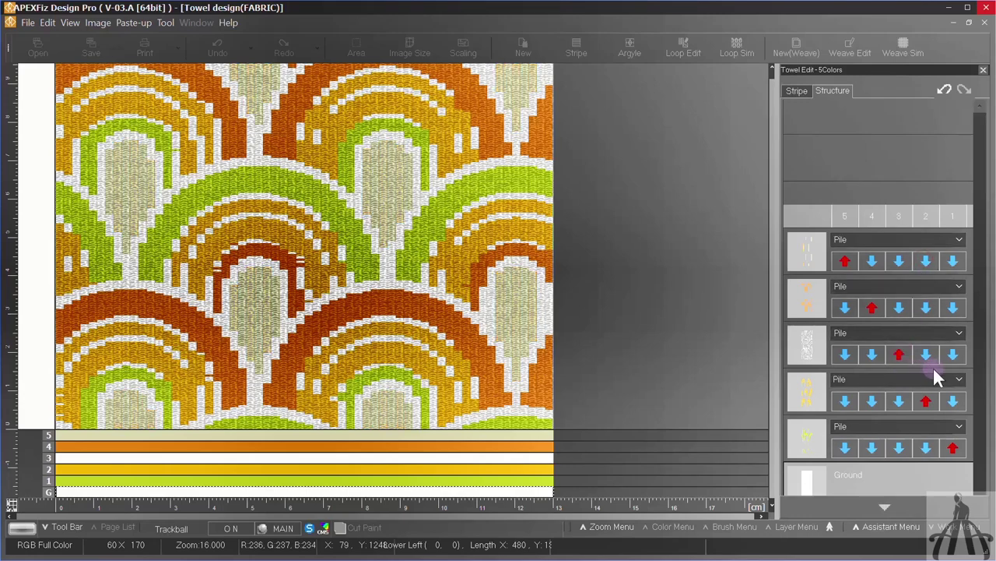
click(846, 402)
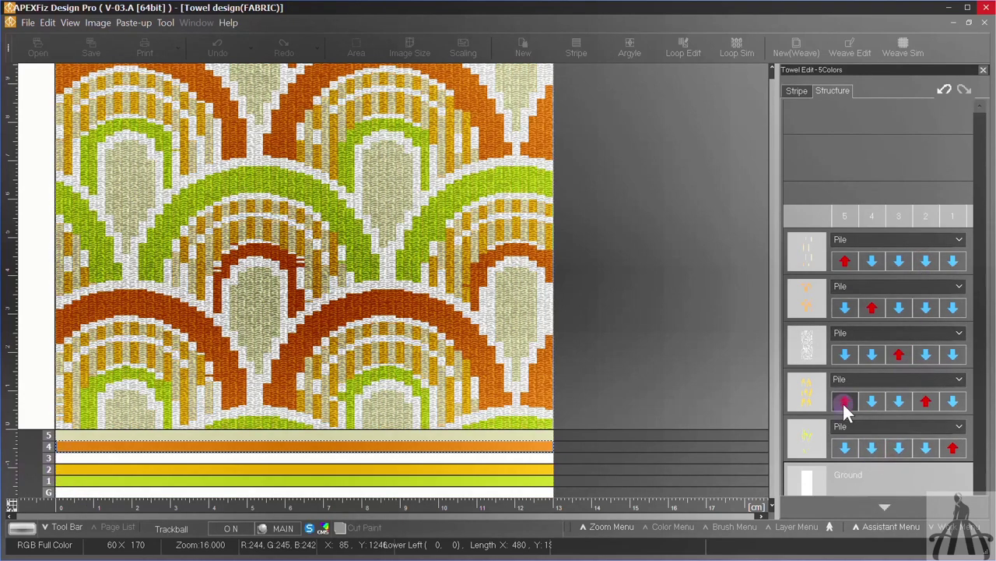
Lower pile 5 in the yellow area's structure, raise pile 4 in the green area's structure, and finish the towel edit.
click(844, 403)
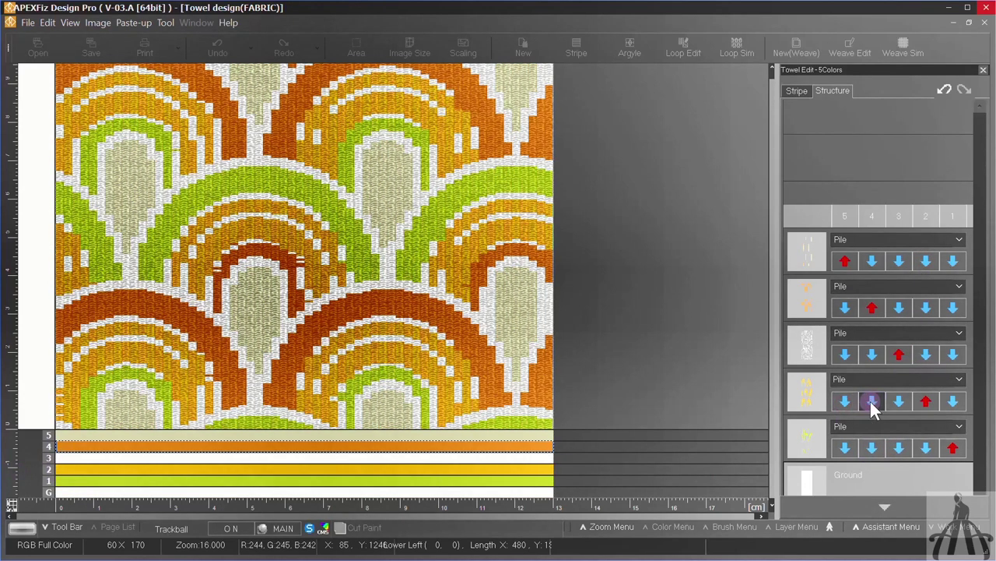
click(883, 450)
click(709, 280)
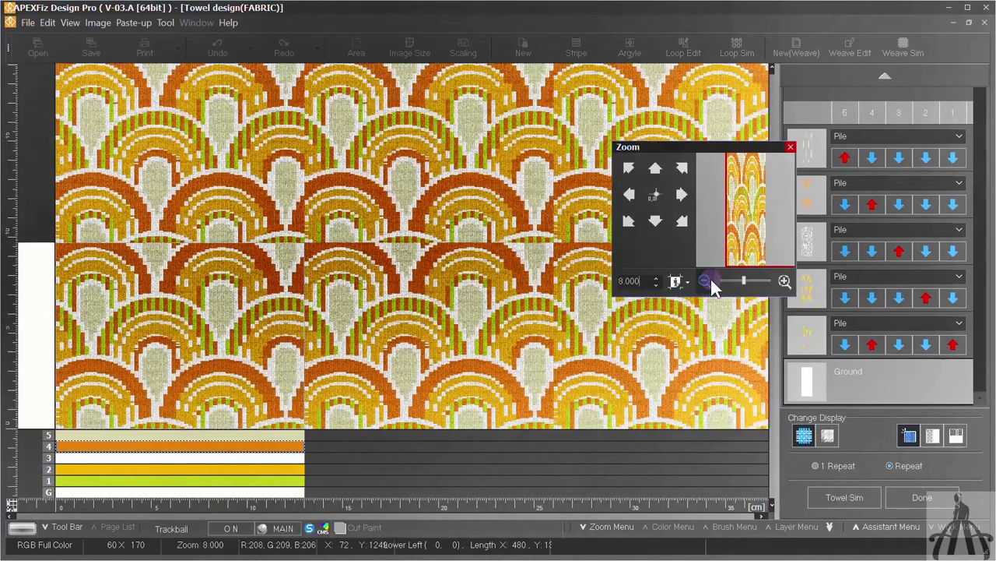
click(708, 280)
click(708, 280)
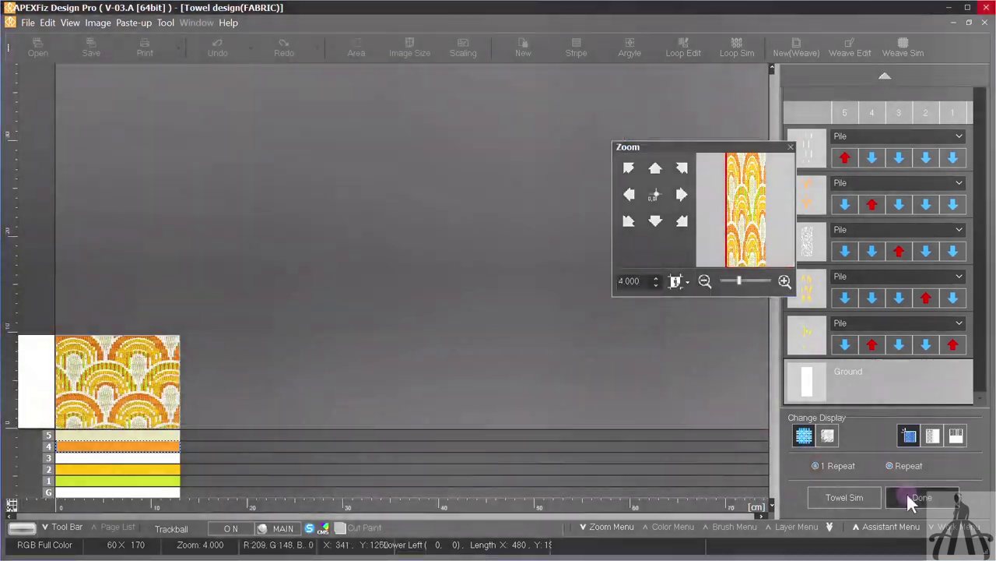
click(907, 497)
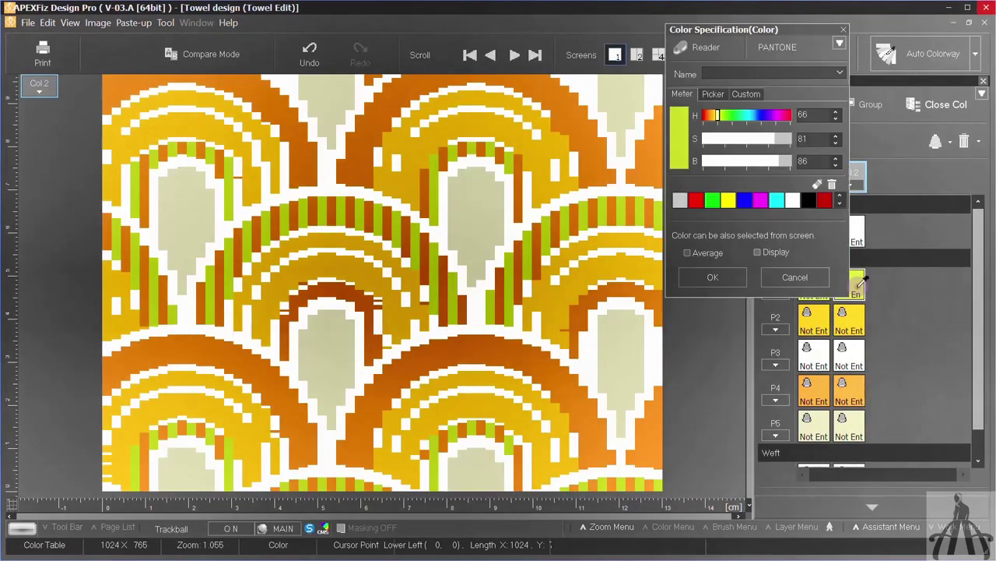
Recolor the Col 2 colorway's pile yarns with dark blue for P1, magenta for P2 and turquoise for P4.
click(834, 113)
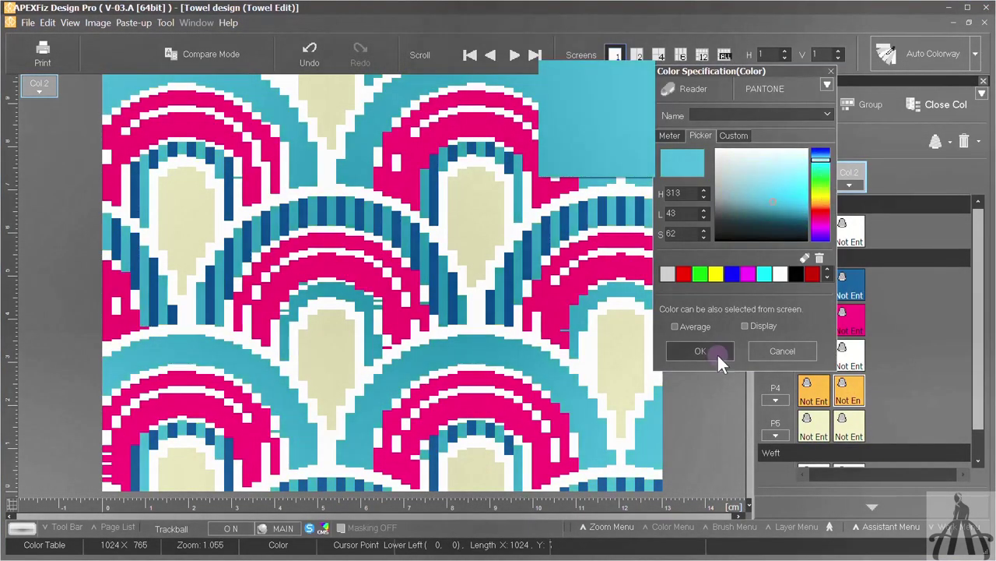
click(716, 352)
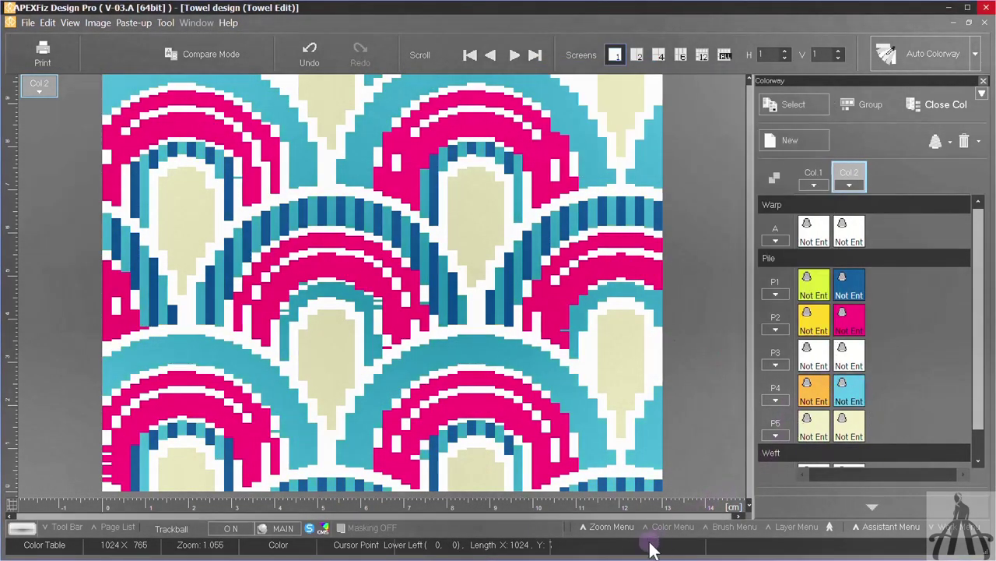
click(603, 527)
click(703, 281)
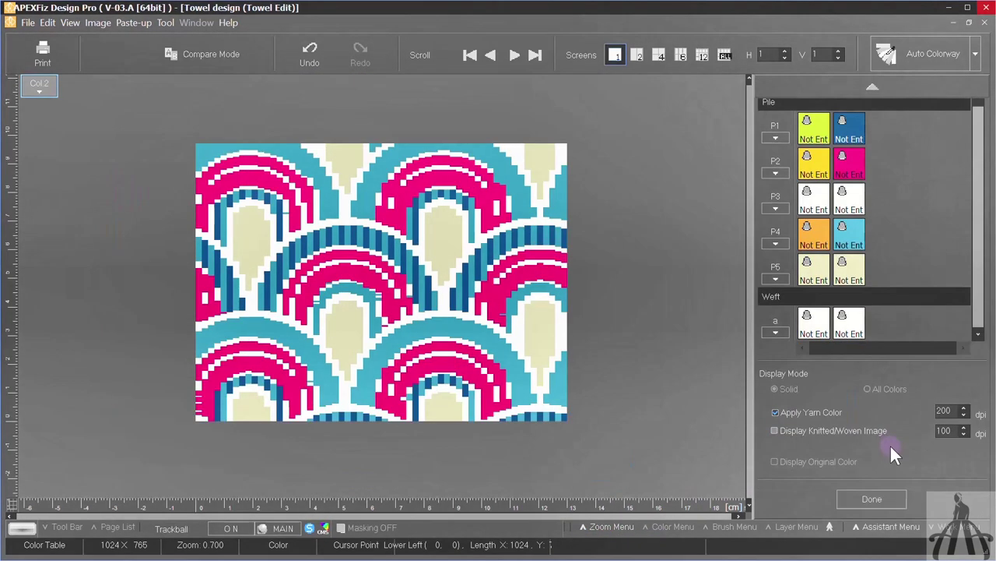
click(637, 54)
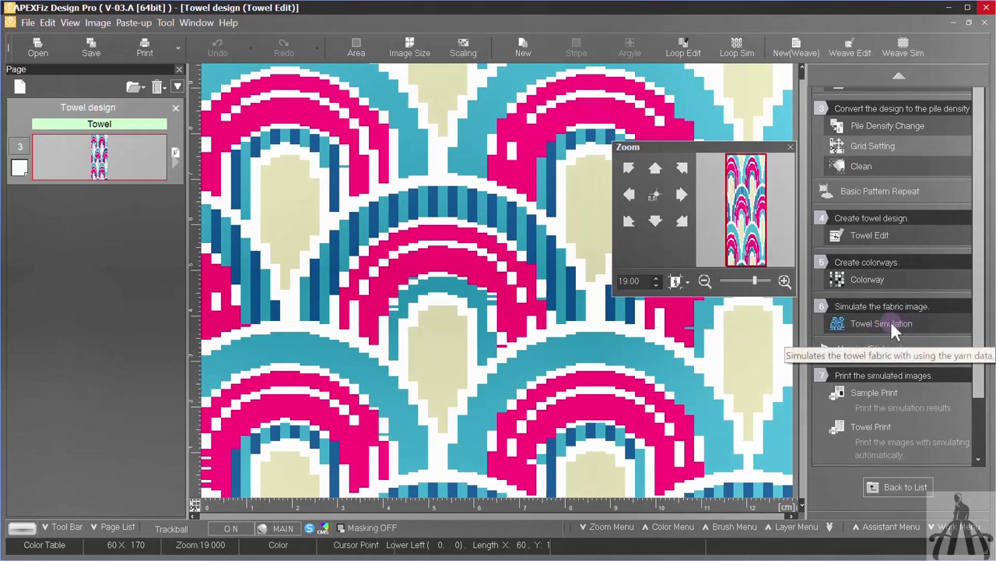
Start the towel simulation of Col.2 and assign the lily yarn from the others folder to all yarns.
click(908, 320)
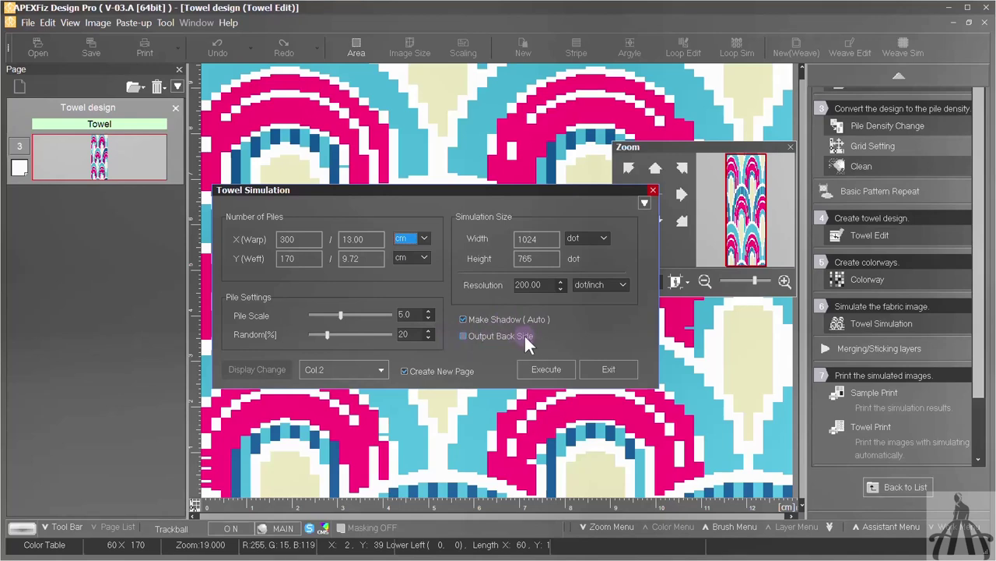
click(529, 364)
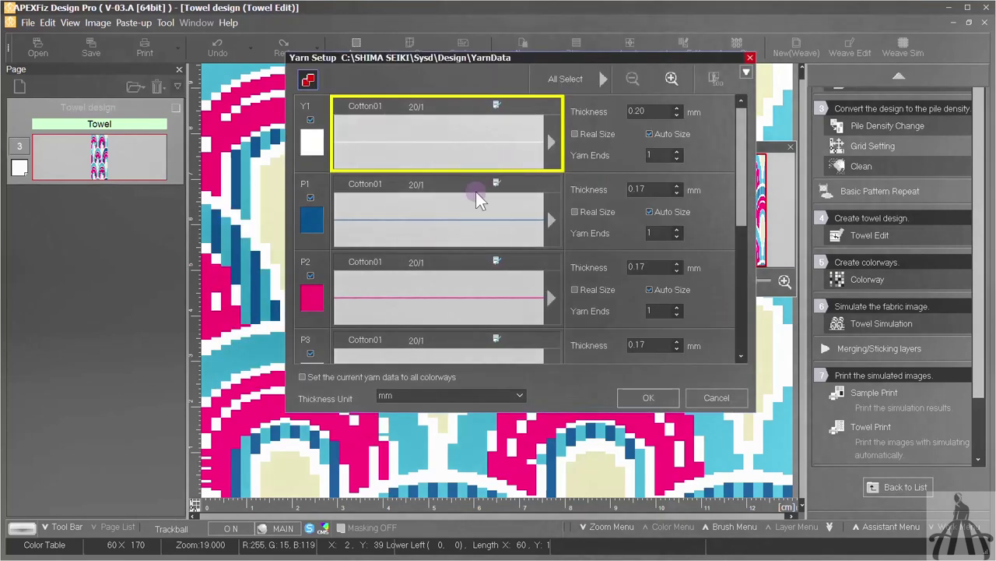
click(594, 145)
click(756, 167)
click(737, 227)
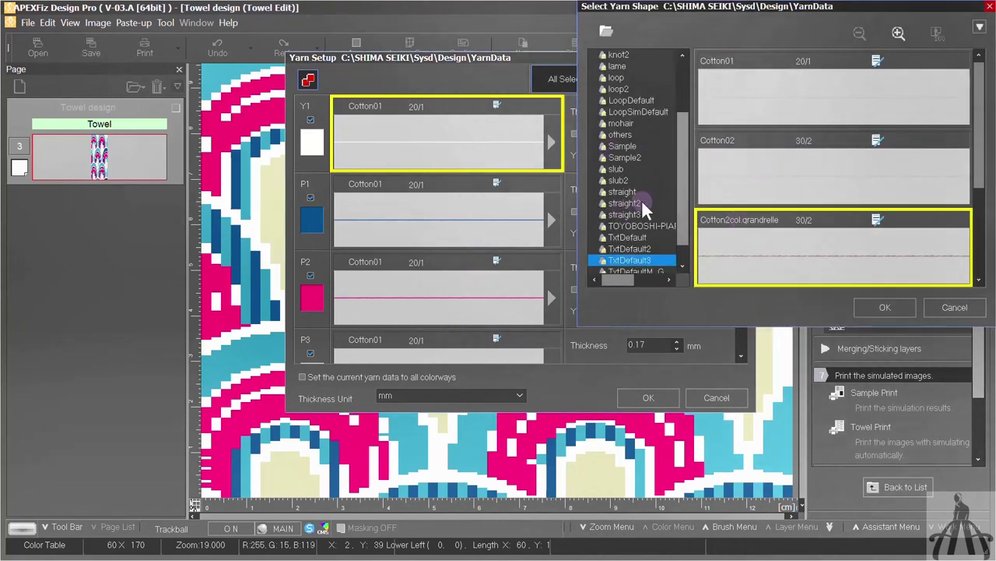
scroll(625, 166, up, 1)
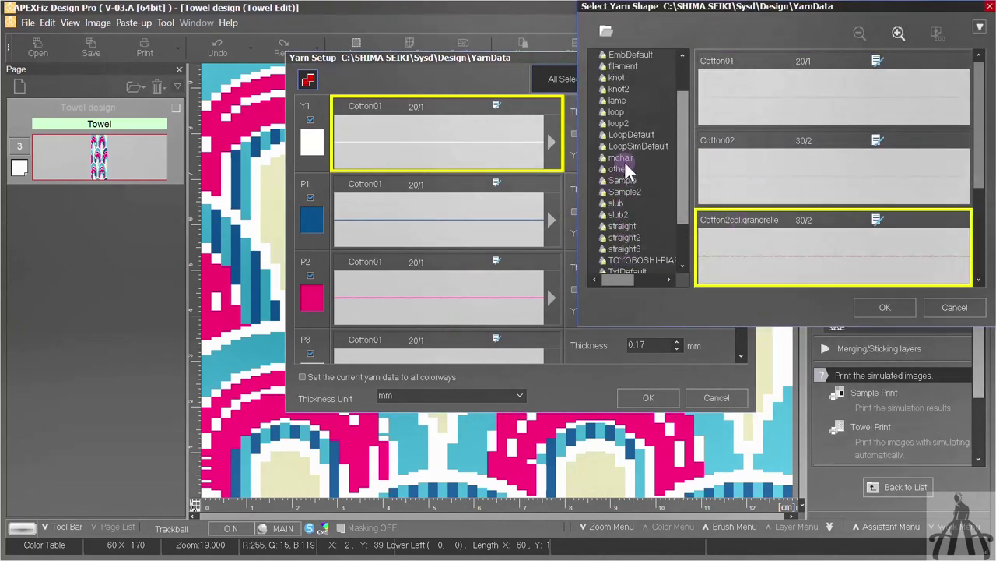
click(623, 168)
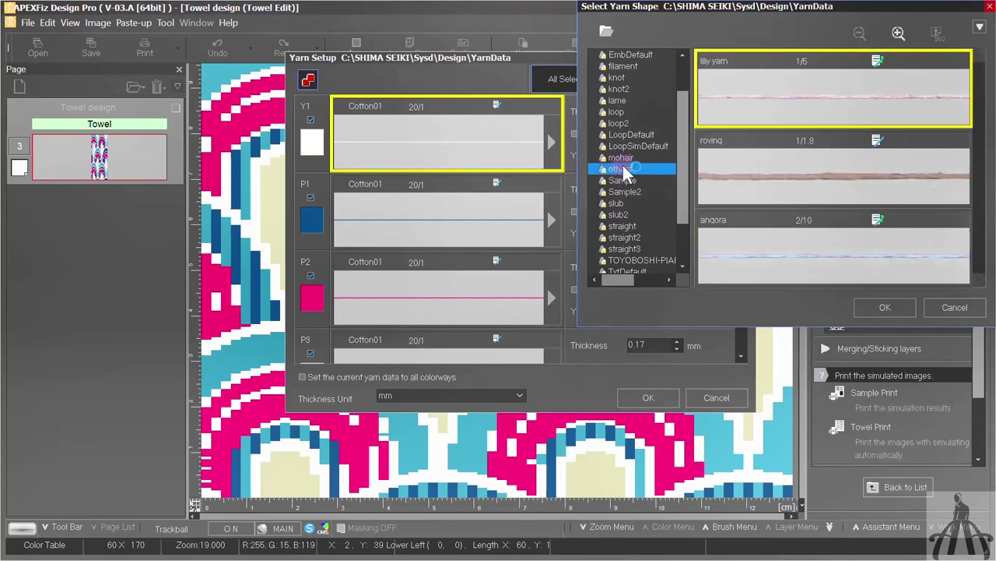
double_click(852, 102)
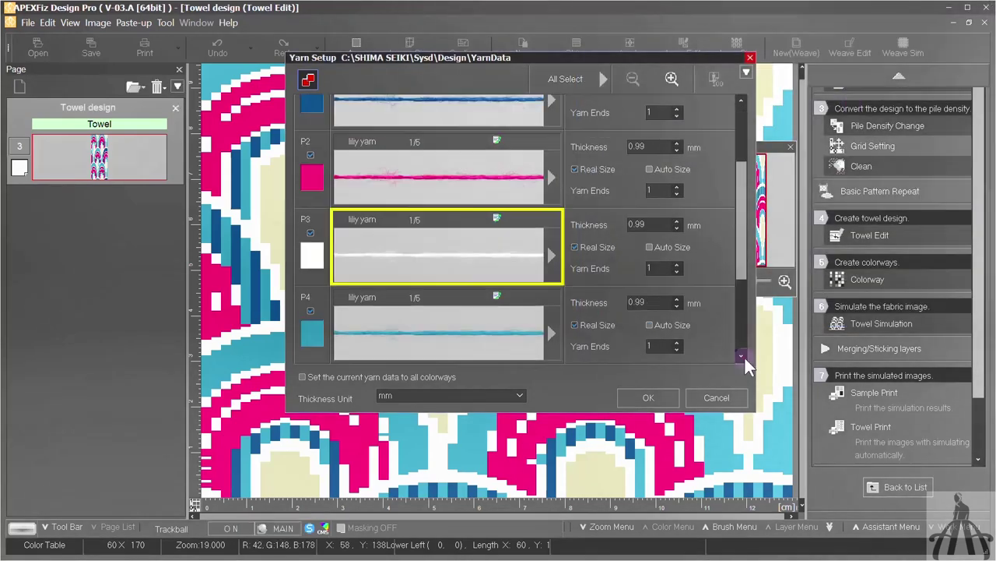
Use Real Size for all Col.2 yarns, run the towel simulation to a new page and exit it.
click(741, 356)
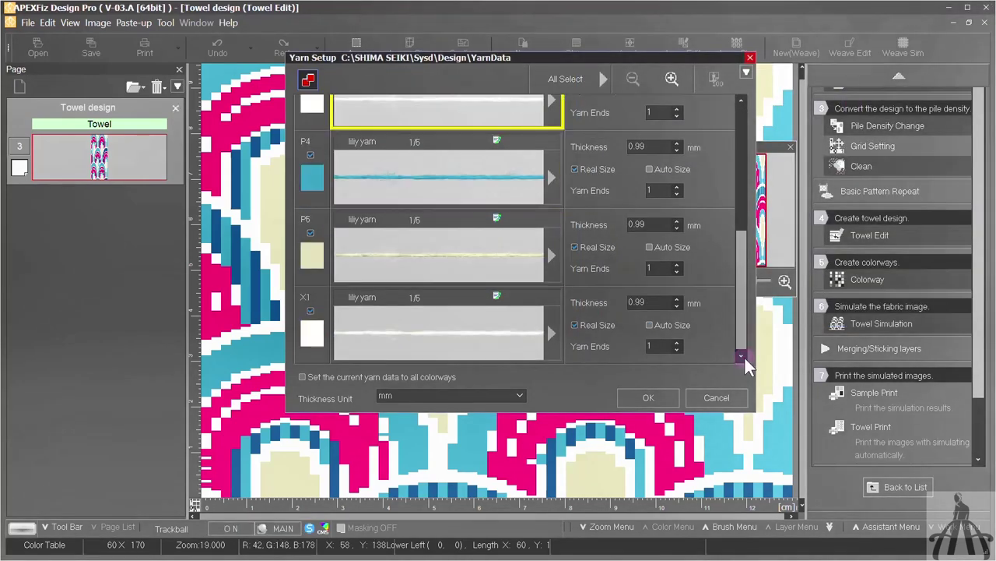
click(646, 396)
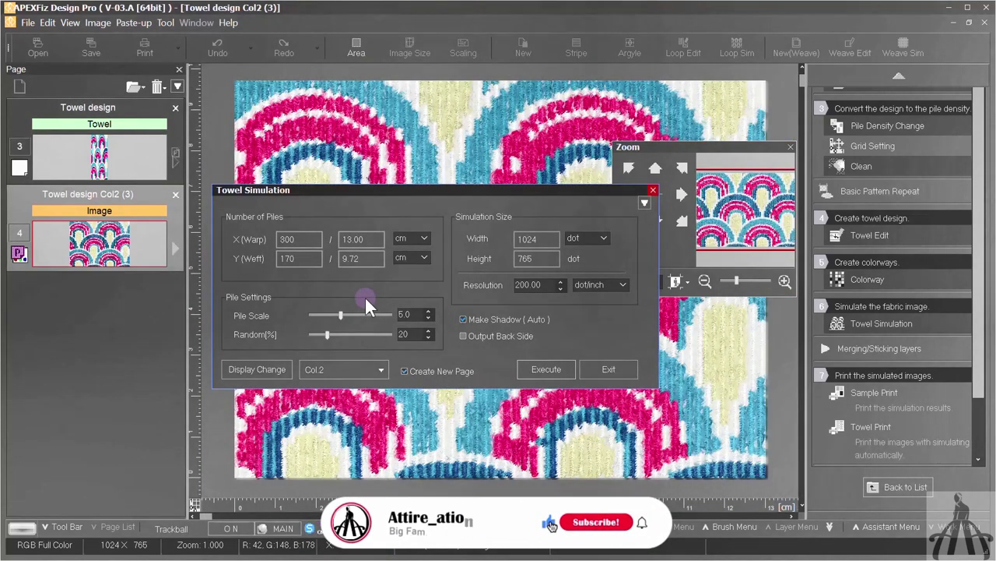
click(606, 370)
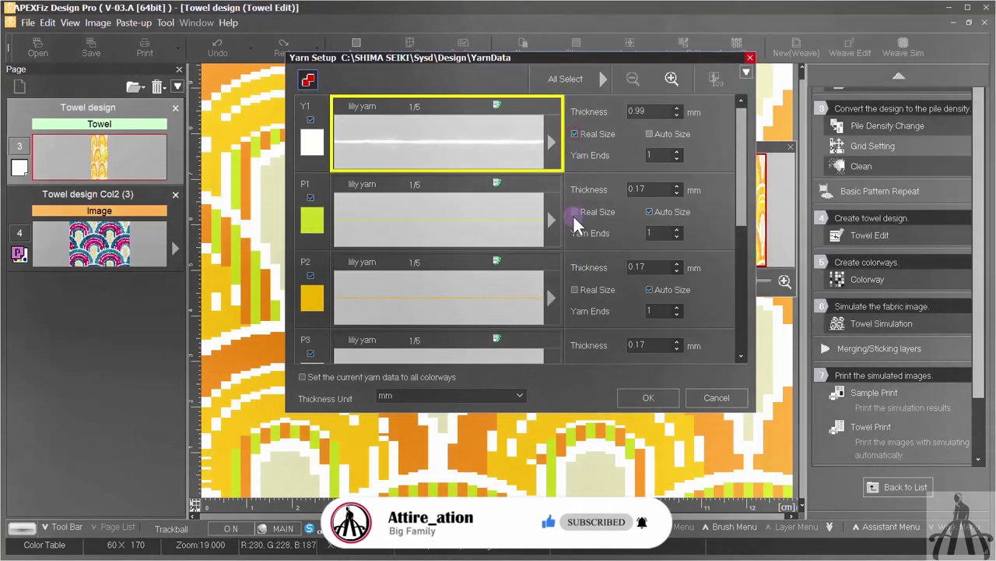
Turn on Real Size for the Col.1 yarns and run the towel simulation of that colorway.
click(572, 214)
click(577, 311)
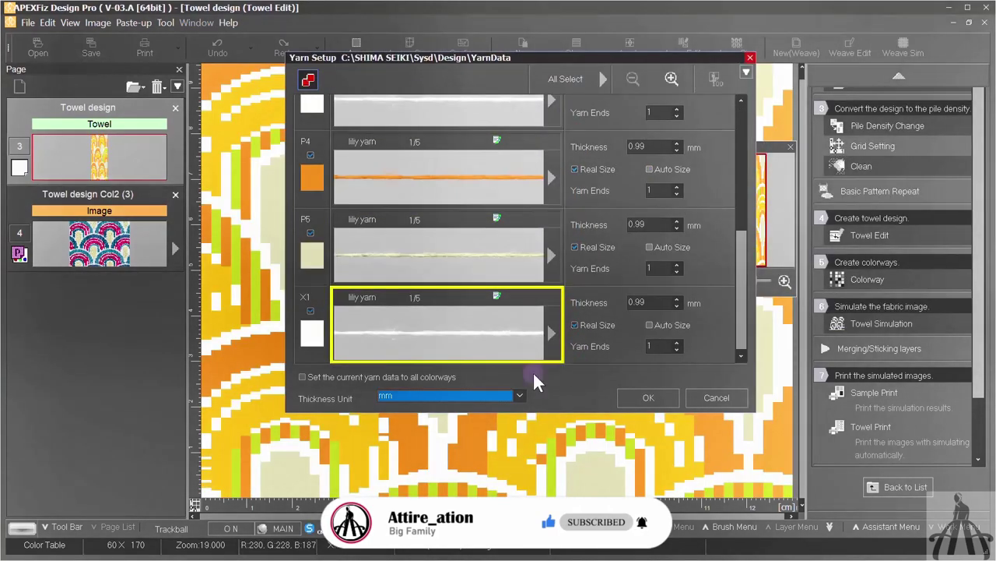
click(644, 393)
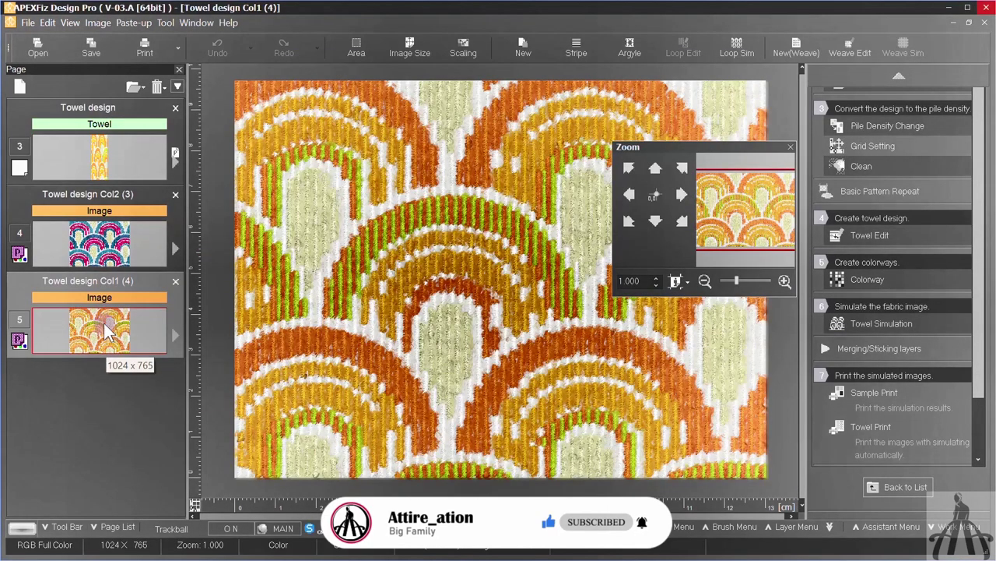
Save the simulated image Towel design Col2 (3) as a High quality Jpeg file in C:\SHIMA SEIKI\My Design.
click(106, 47)
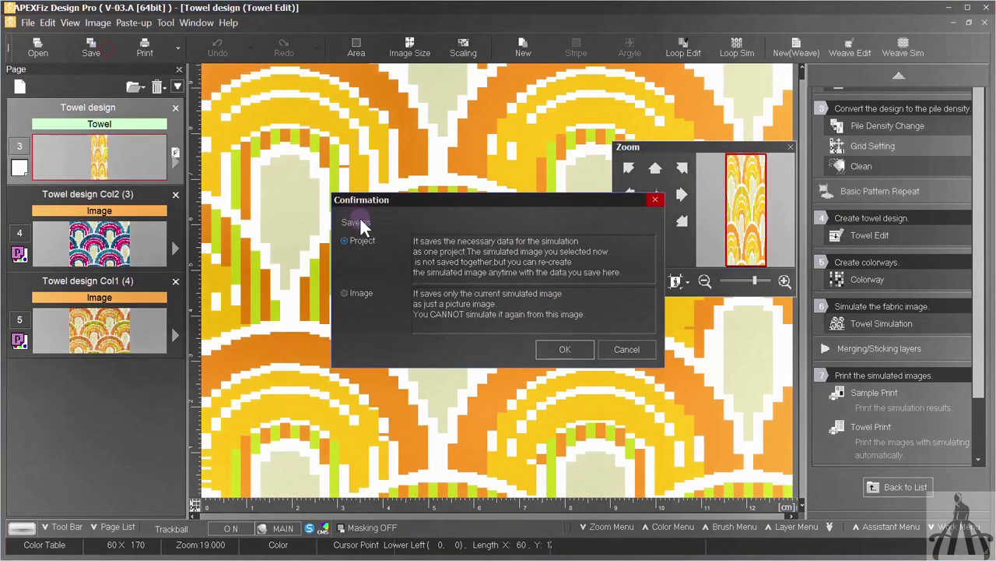
click(344, 294)
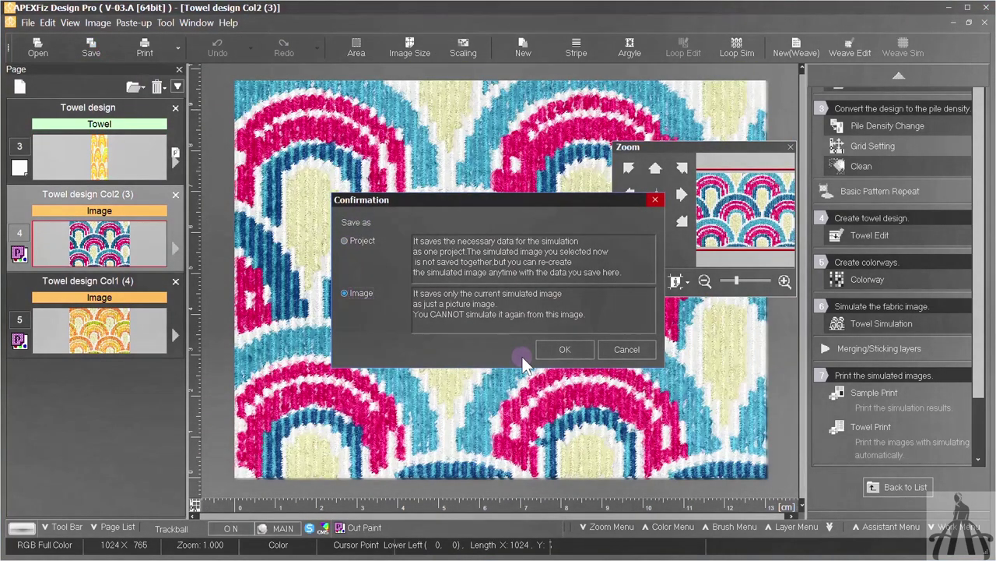
click(564, 349)
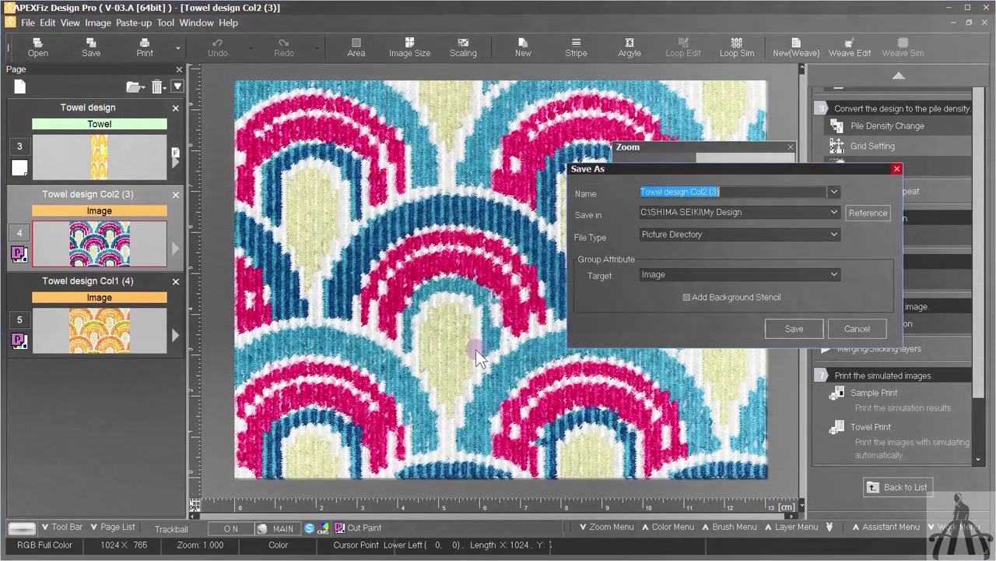
click(697, 231)
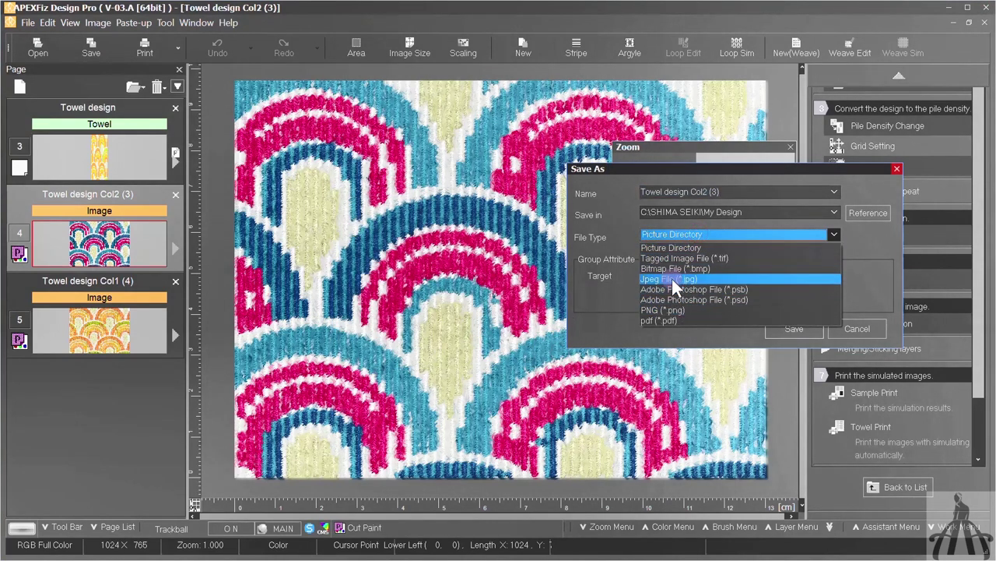
click(671, 277)
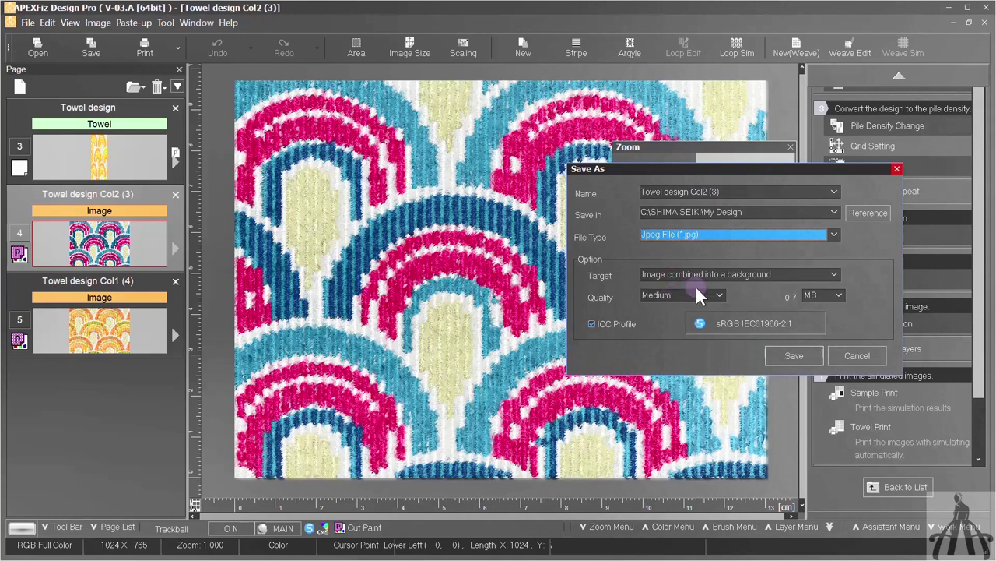
click(695, 297)
click(672, 308)
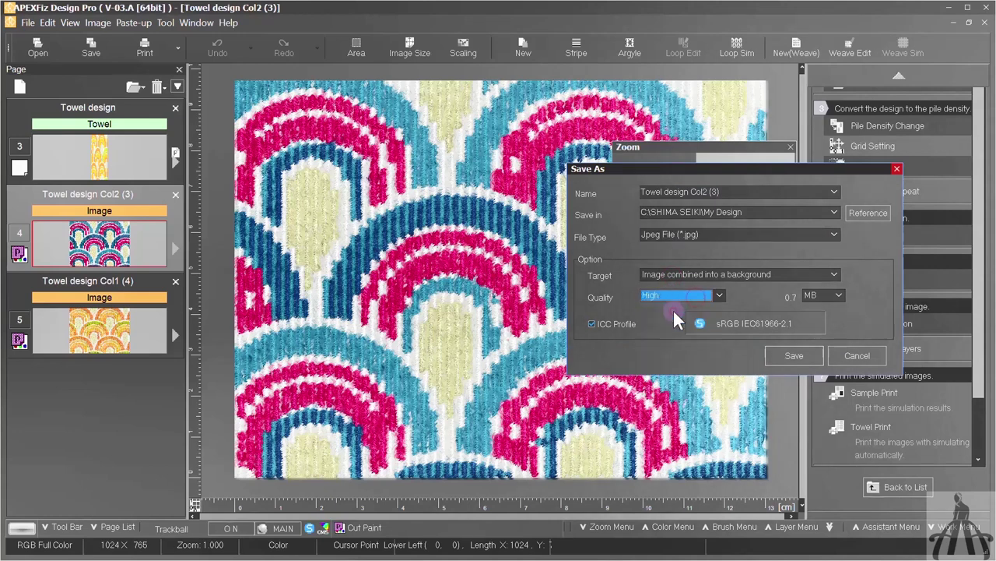
click(804, 355)
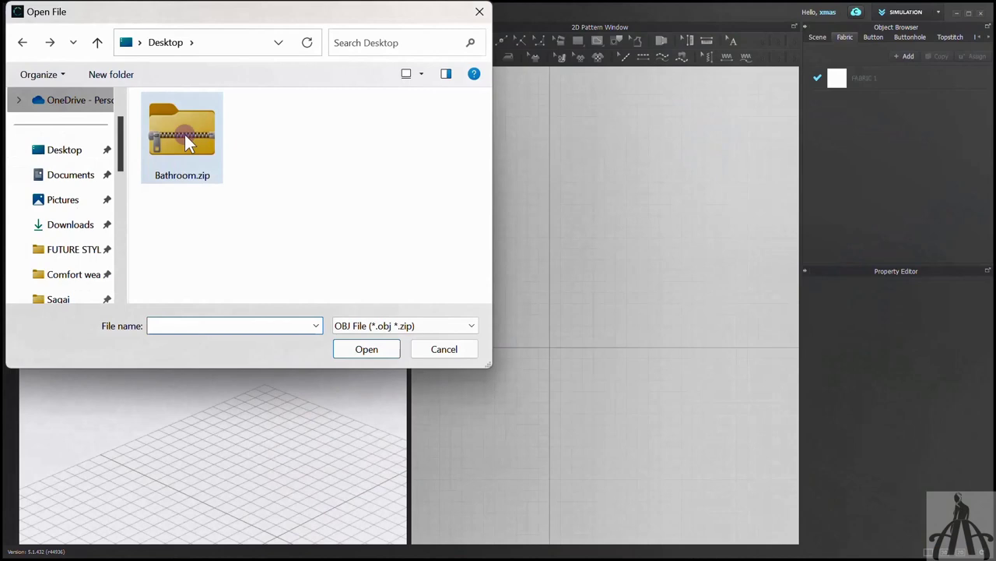
Switch to CLO and import Bathroom.zip as an OBJ avatar in mm with its bottom aligned to the ground.
click(184, 136)
click(386, 342)
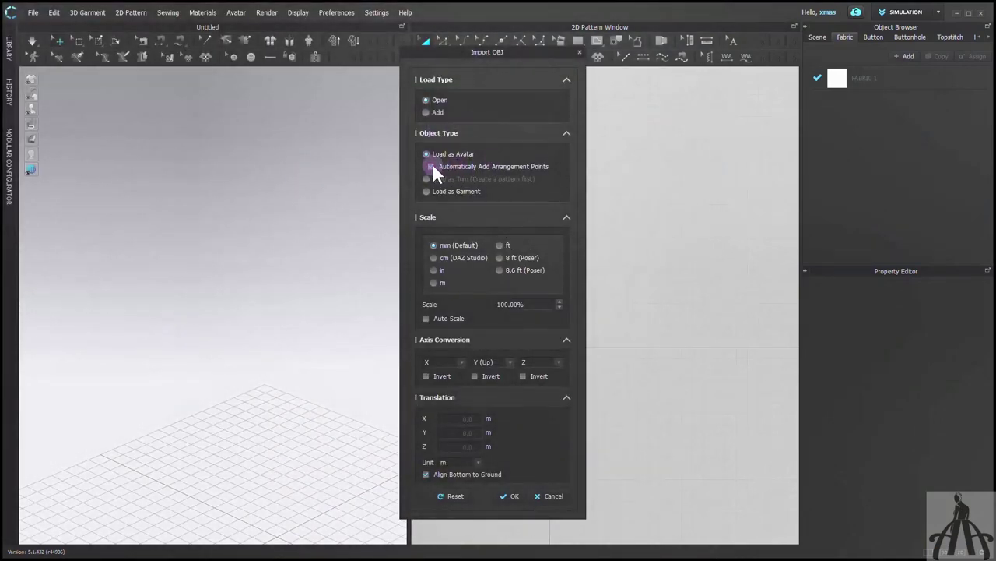
click(506, 495)
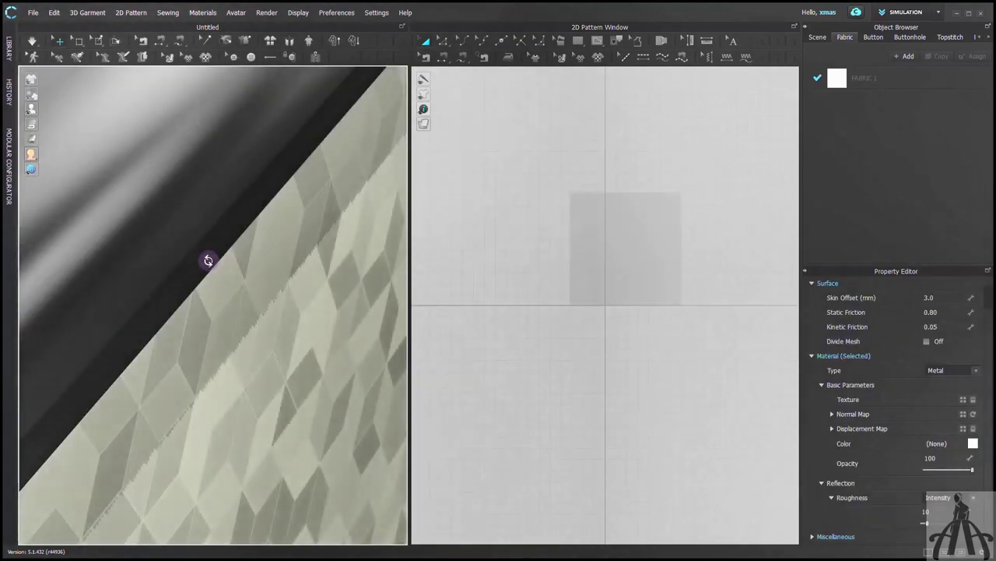
scroll(208, 260, down, 10)
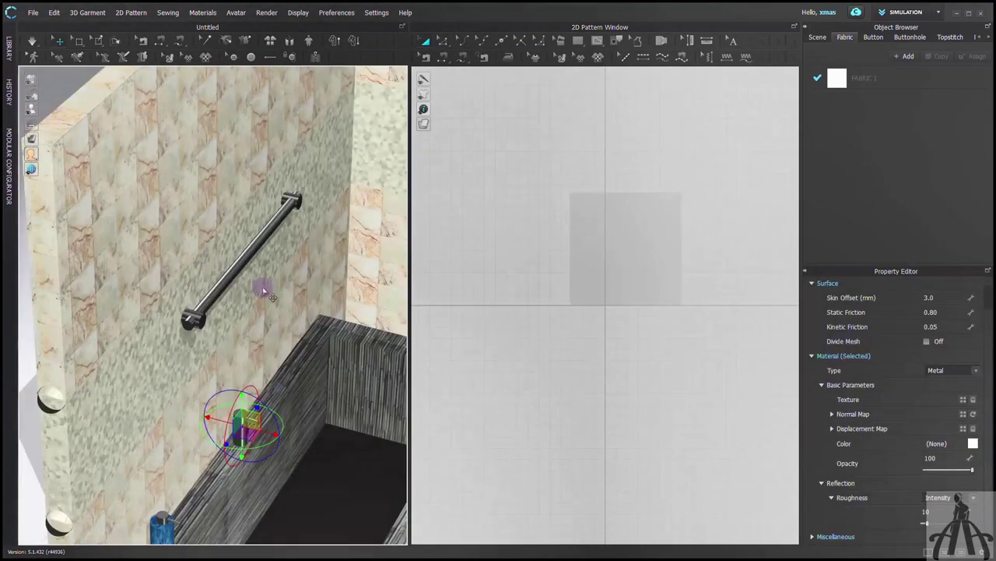
middle_drag(228, 294, 11, 304)
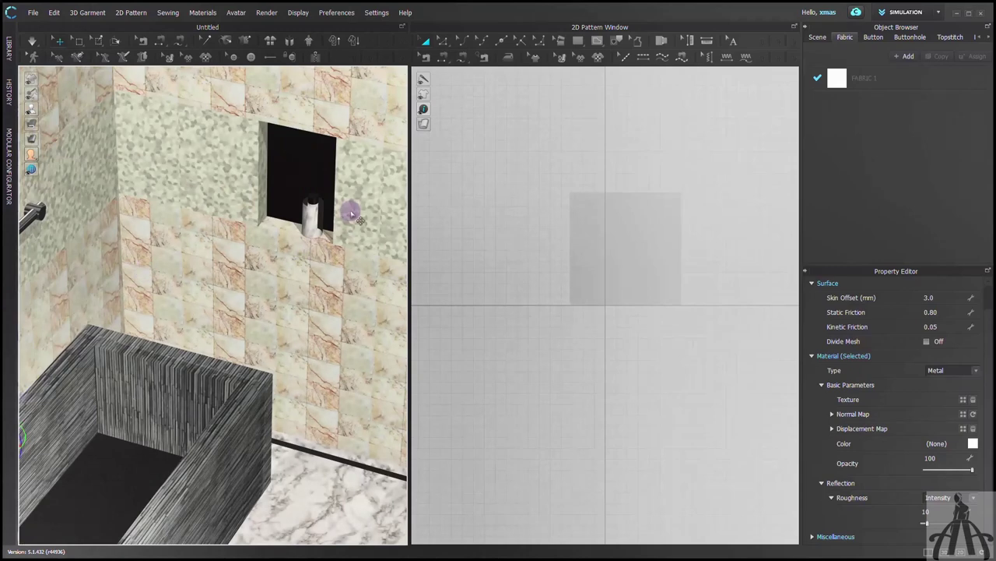
scroll(360, 220, up, 3)
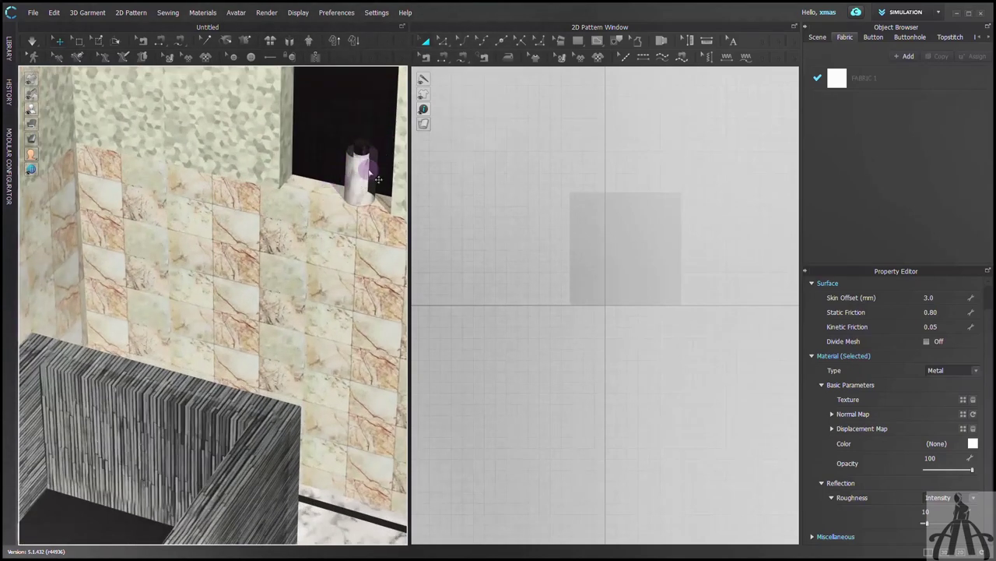
key(2)
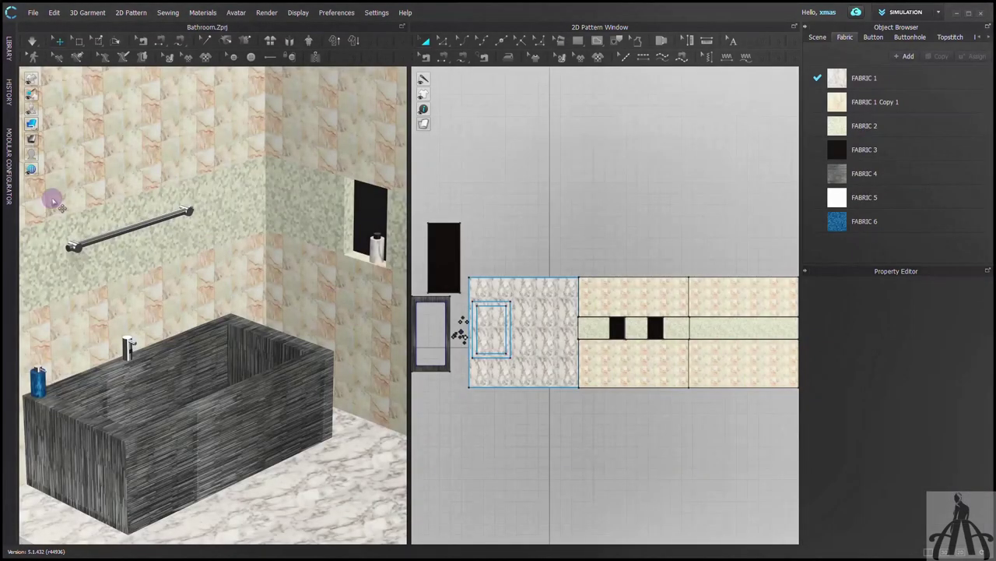
Export the bathroom set from the Bathroom.Zprj project as an OBJ.
click(33, 13)
mouse_move(56, 144)
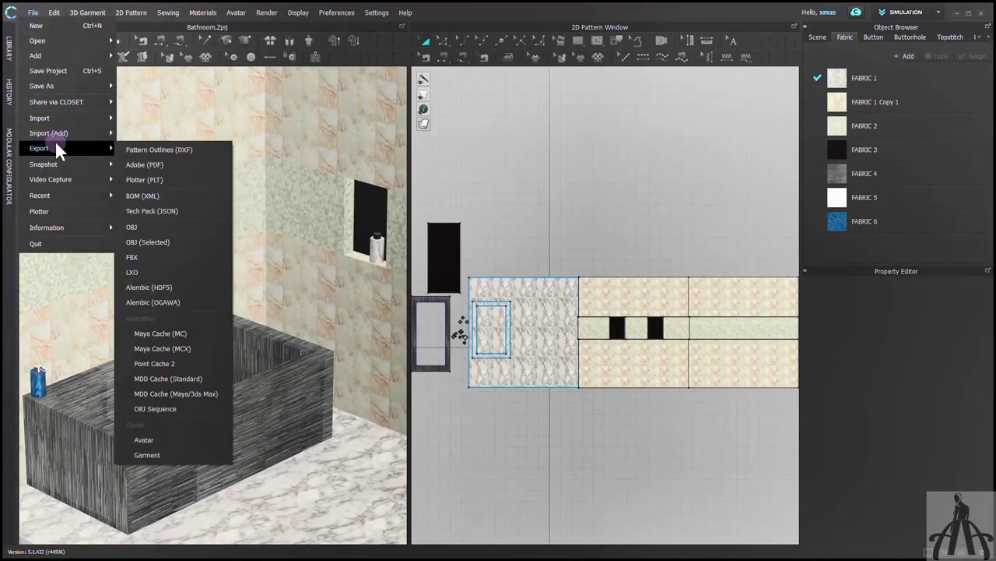
click(134, 227)
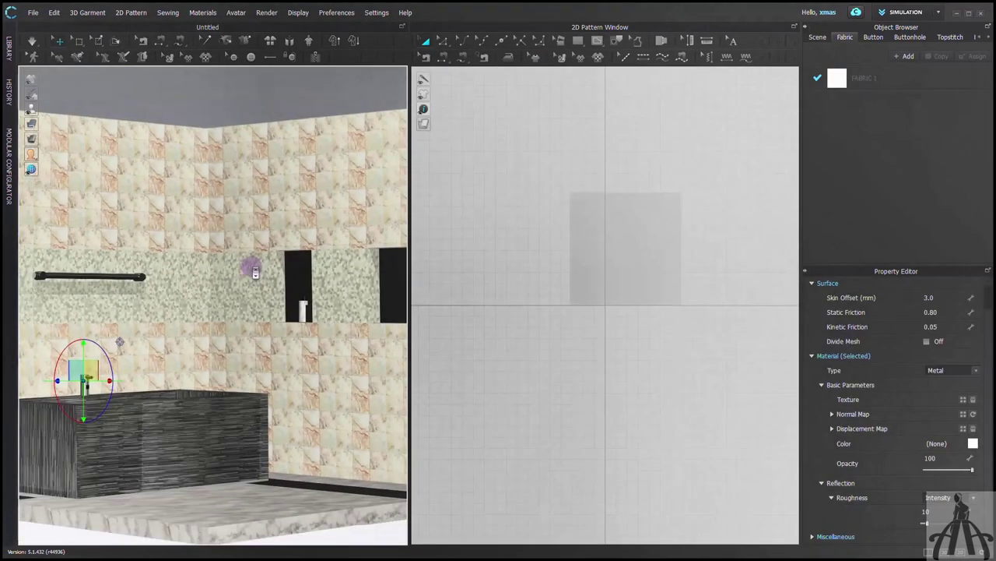
right_drag(252, 269, 259, 297)
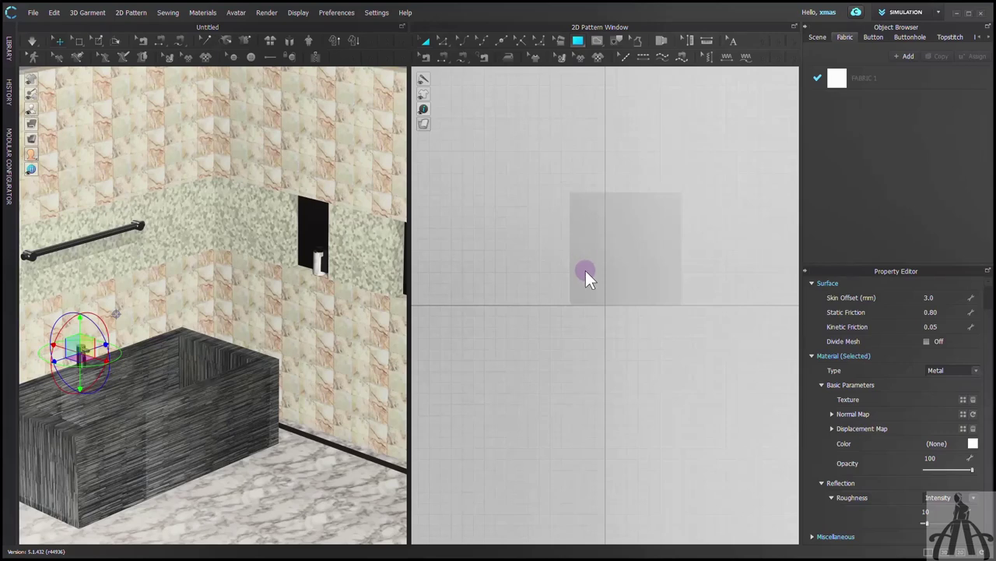
Create a rectangular towel pattern 60 in wide and 25 in high in the 2D pattern area.
click(586, 271)
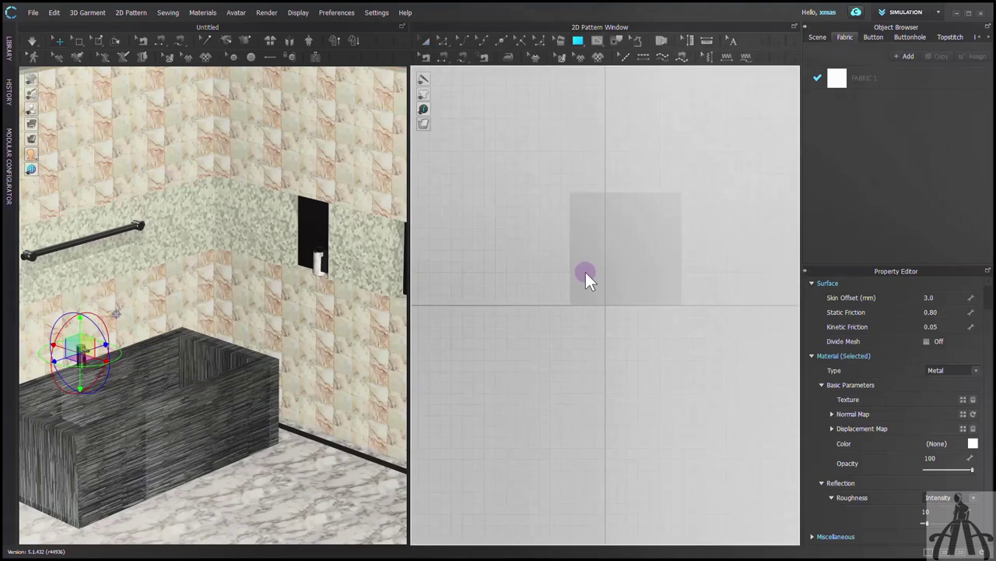
click(586, 272)
click(528, 223)
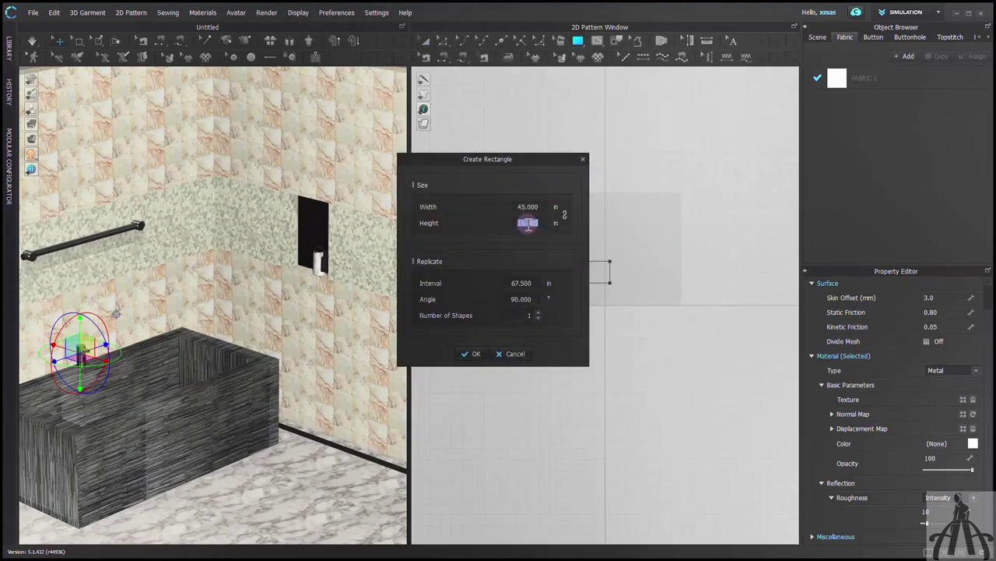
text(25)
click(528, 206)
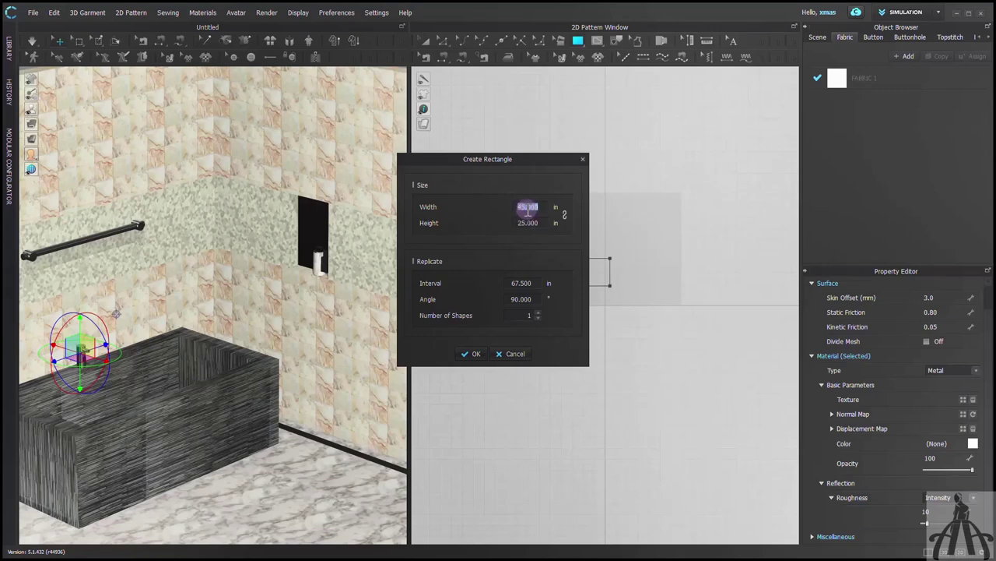
text(60)
key(Return)
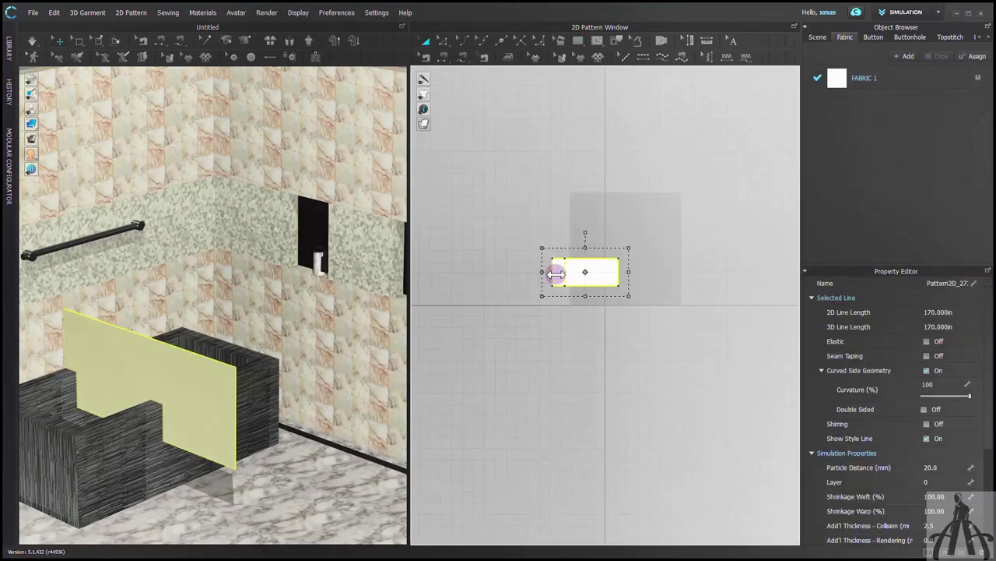
Shorten the towel rectangle to a 50 in width by moving one of its short edges.
drag(556, 274, 559, 274)
right_click(560, 274)
text(50)
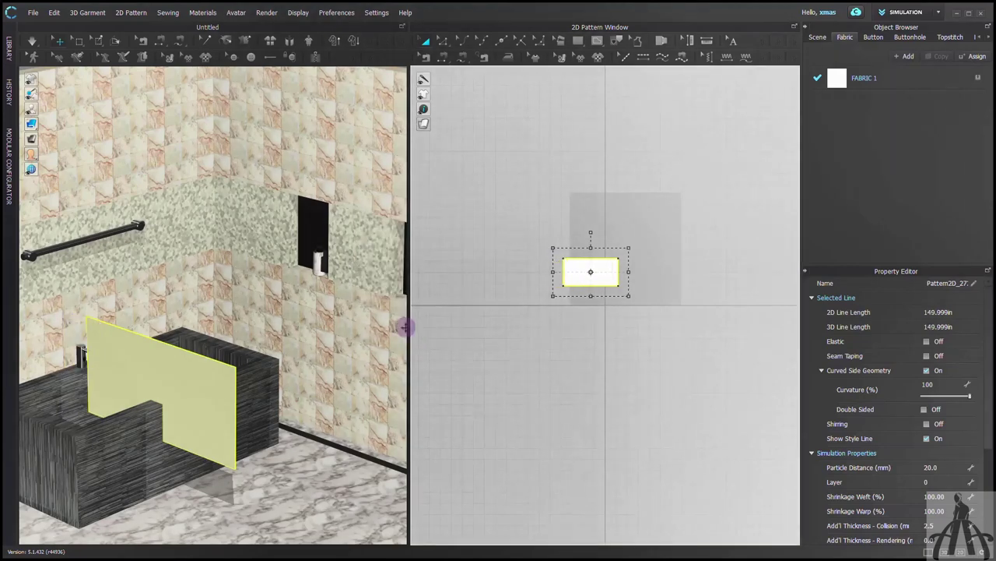
Rotate the towel pattern in 3D so it stands upright and parallel to the wall with the towel rail.
click(148, 352)
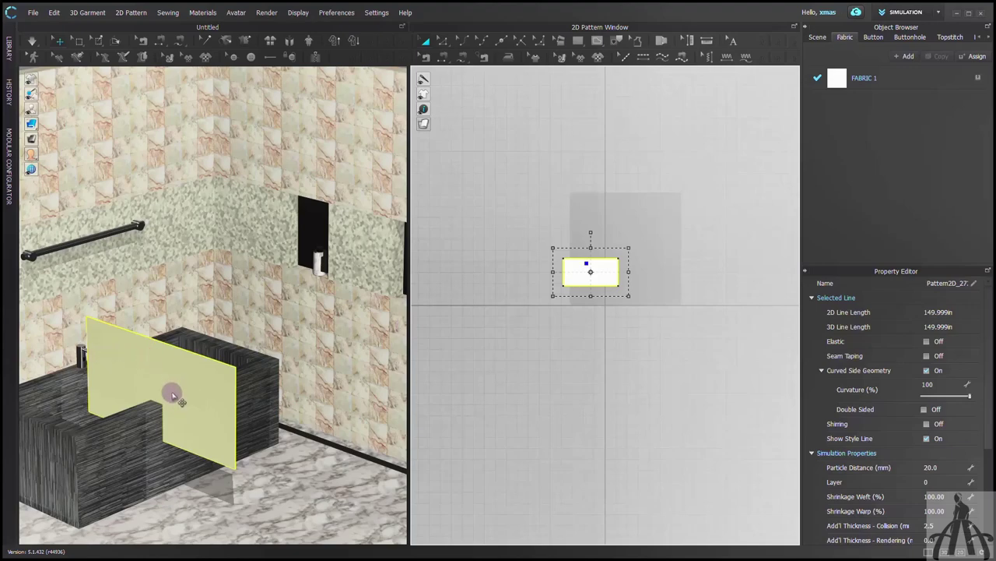
right_drag(223, 407, 160, 366)
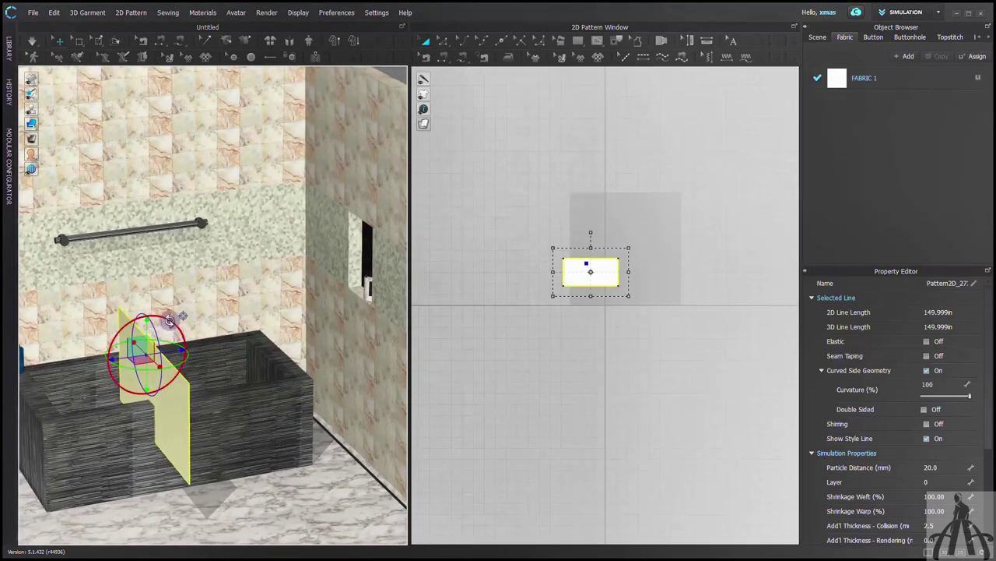
drag(170, 322, 285, 396)
right_drag(290, 436, 151, 267)
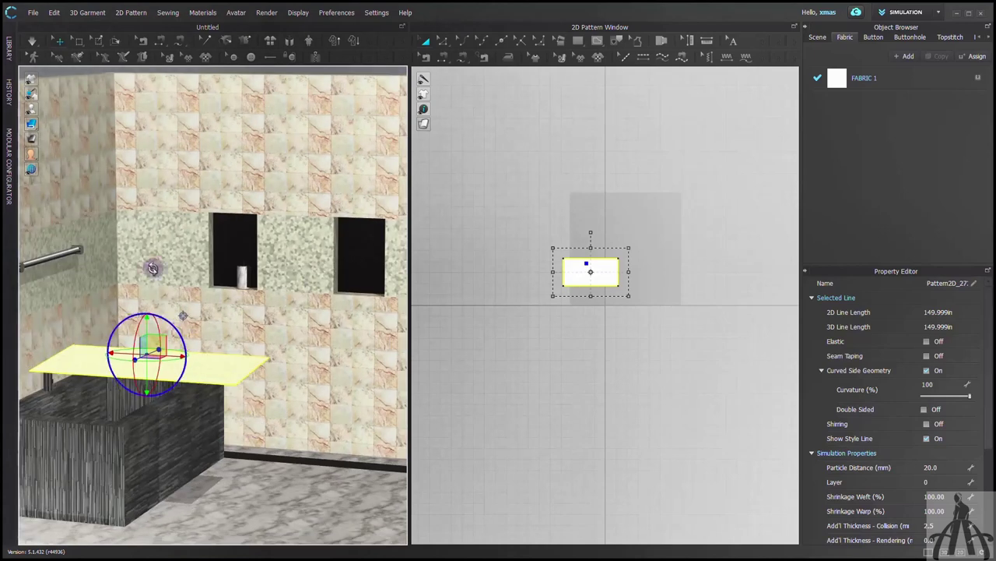
drag(130, 241, 42, 216)
Move the towel pattern to the rail, between its end brackets, and fit it just behind the bar with its lower part hanging below.
drag(178, 356, 70, 377)
right_drag(71, 377, 142, 323)
drag(143, 324, 204, 330)
drag(178, 282, 178, 196)
right_drag(195, 307, 201, 347)
scroll(203, 296, up, 3)
middle_drag(124, 219, 280, 213)
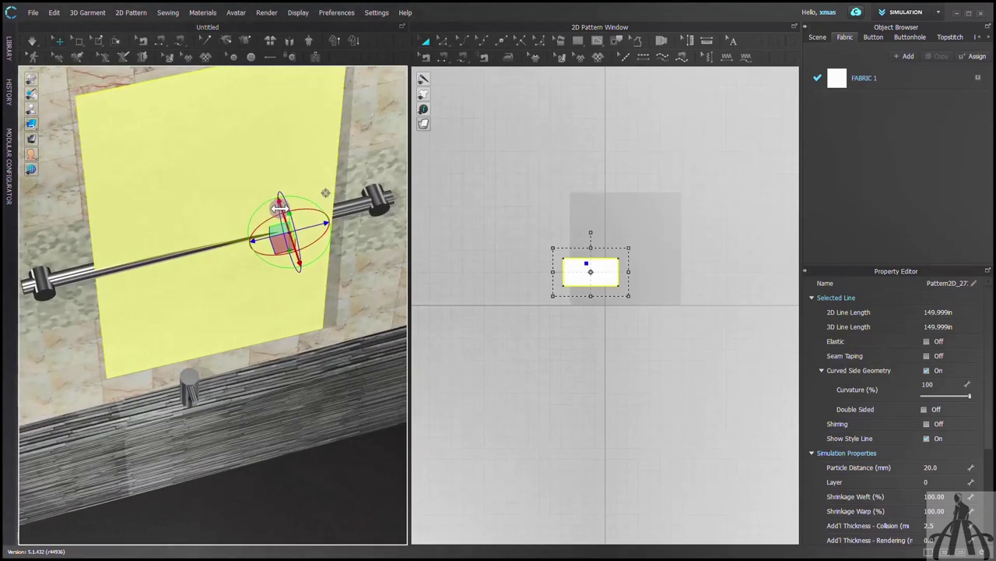
mouse_move(279, 202)
mouse_down()
mouse_move(273, 195)
mouse_move(276, 204)
mouse_up()
right_drag(302, 243, 310, 266)
drag(298, 253, 289, 249)
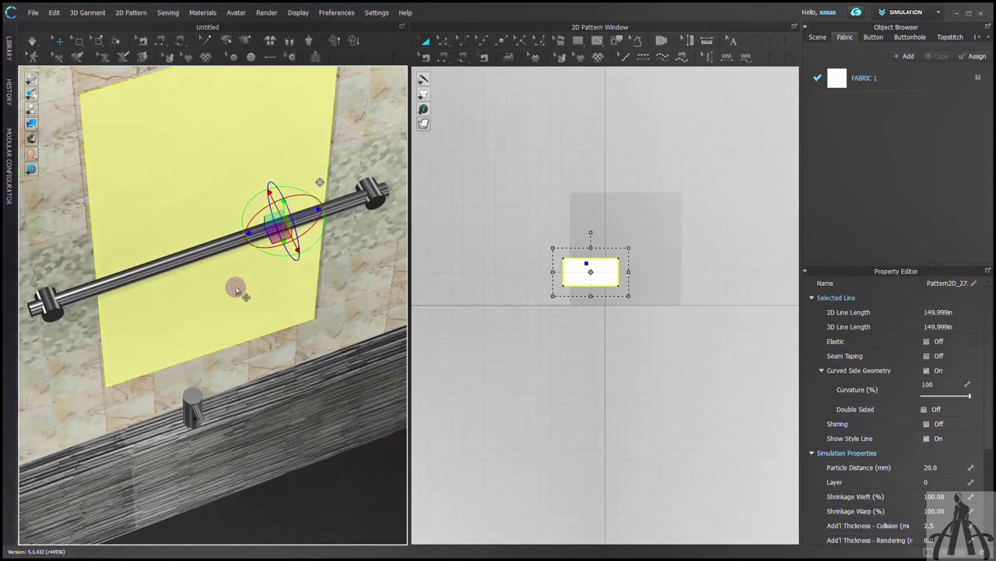
Pin a narrow strip across the towel at rail height and a wider strip along its upper end.
drag(587, 251, 593, 293)
double_click(589, 294)
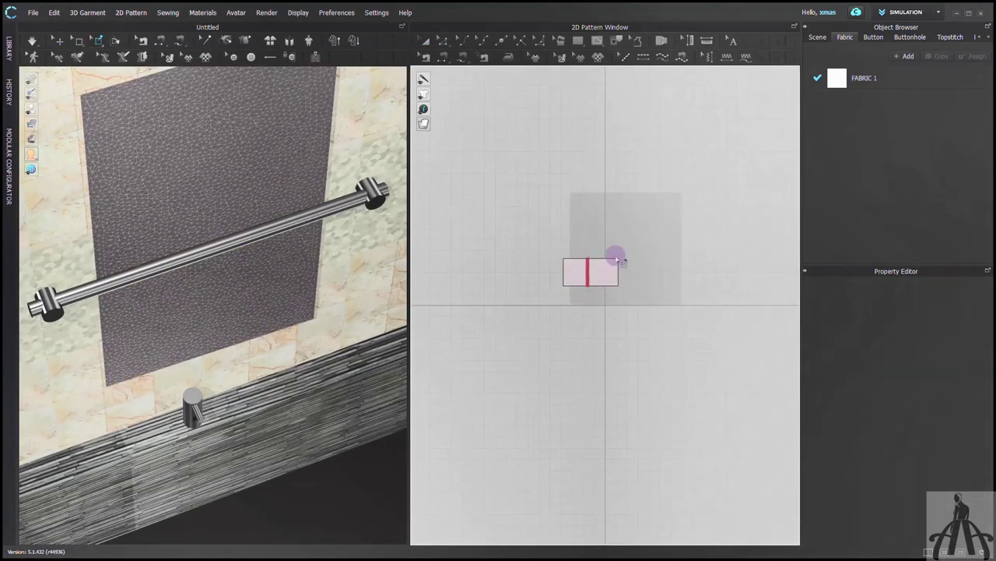
drag(613, 249, 623, 288)
scroll(293, 284, down, 3)
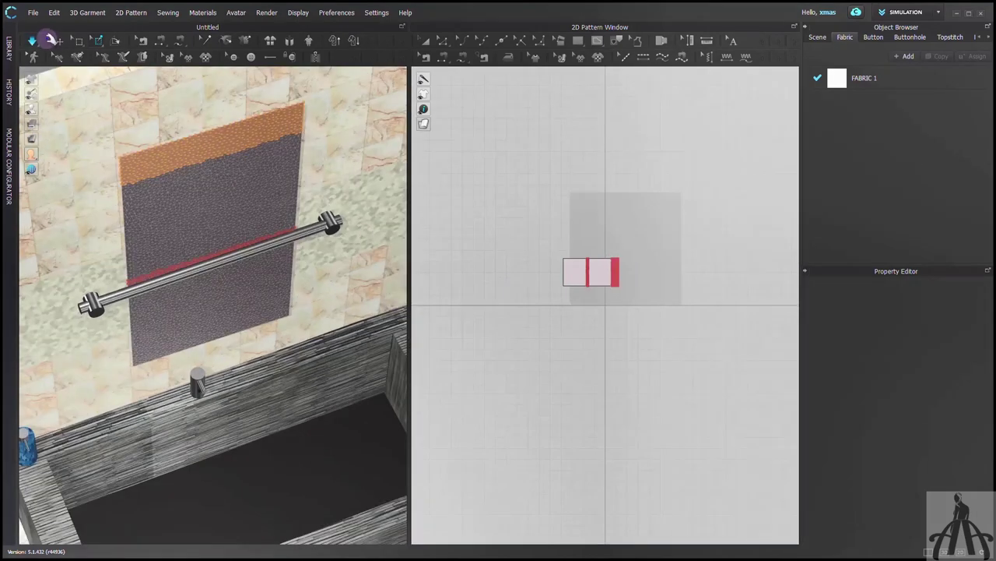
With the simulation running, pull the towel's pinned upper end forward over the rail to the front side.
click(61, 39)
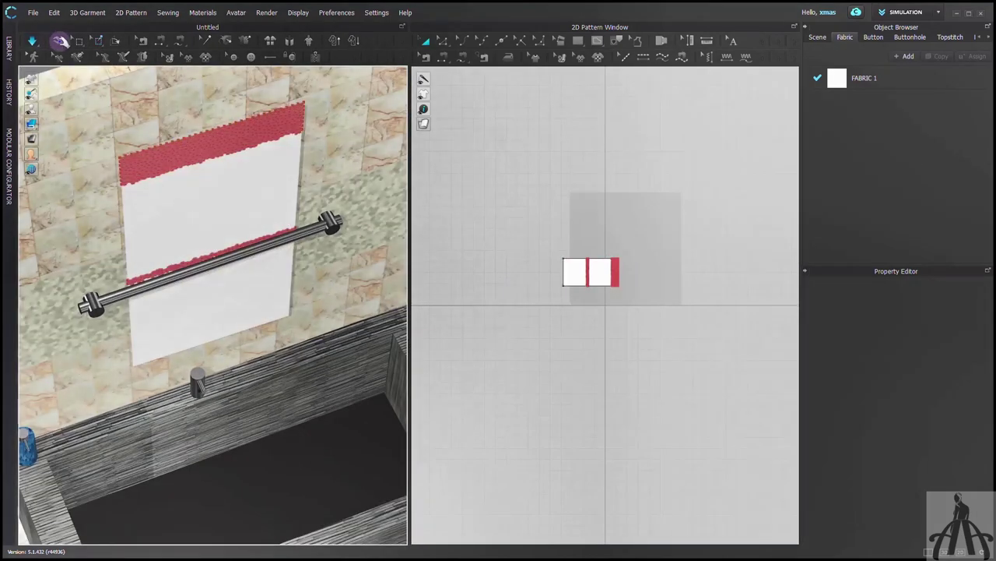
click(185, 152)
right_drag(185, 151, 209, 118)
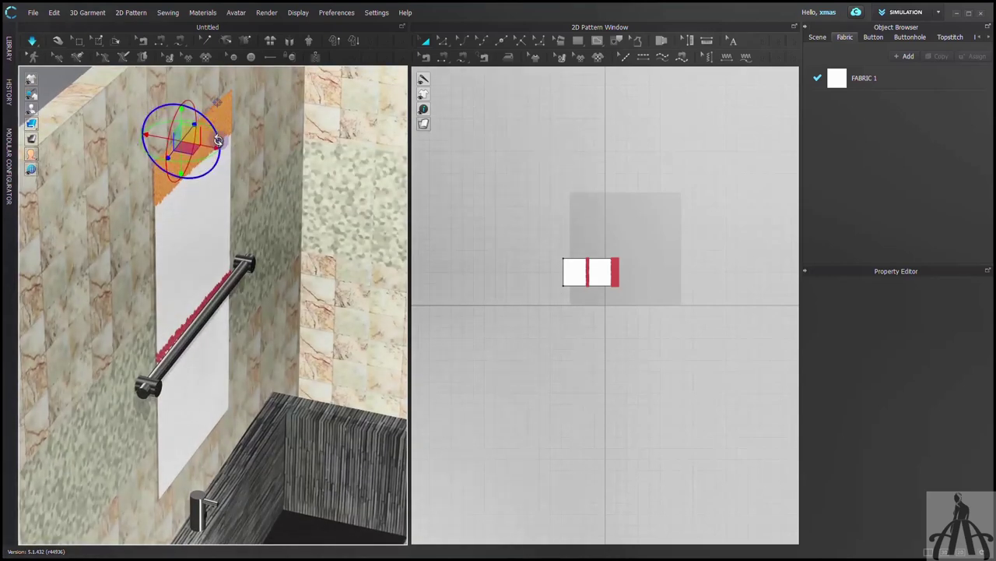
drag(218, 140, 290, 321)
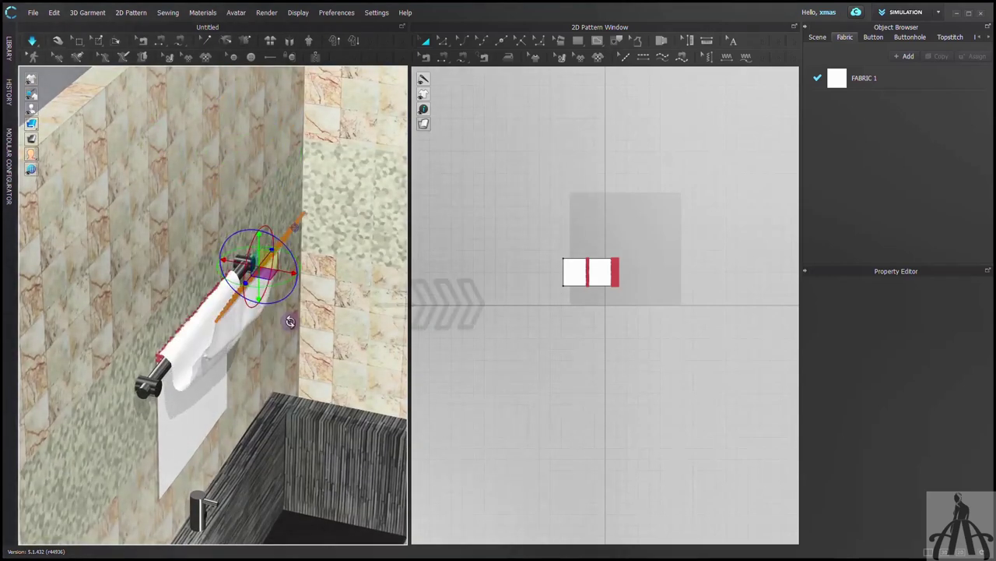
Delete the pins from the towel so that it drapes freely over the rail.
right_drag(290, 322, 327, 283)
right_click(326, 283)
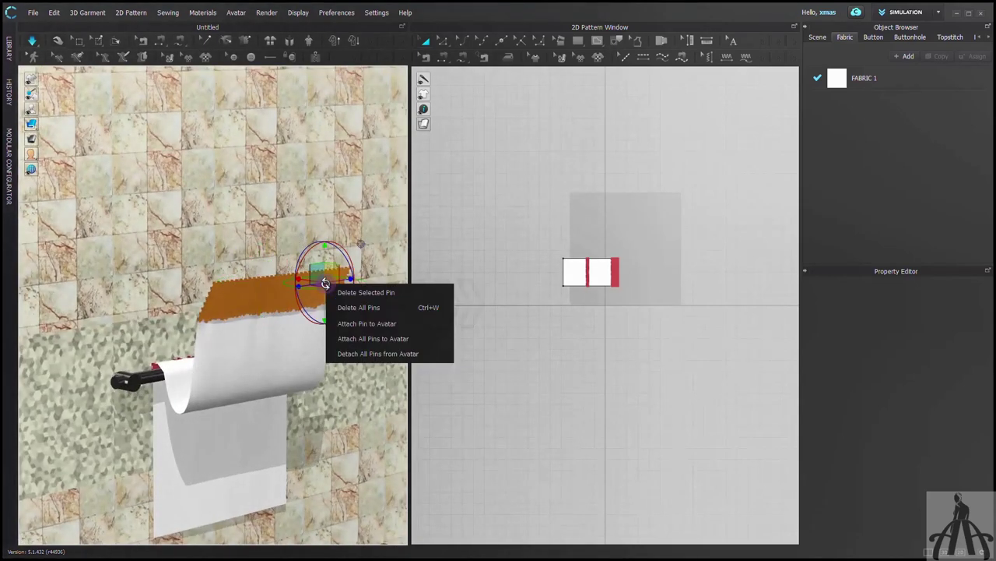
click(341, 292)
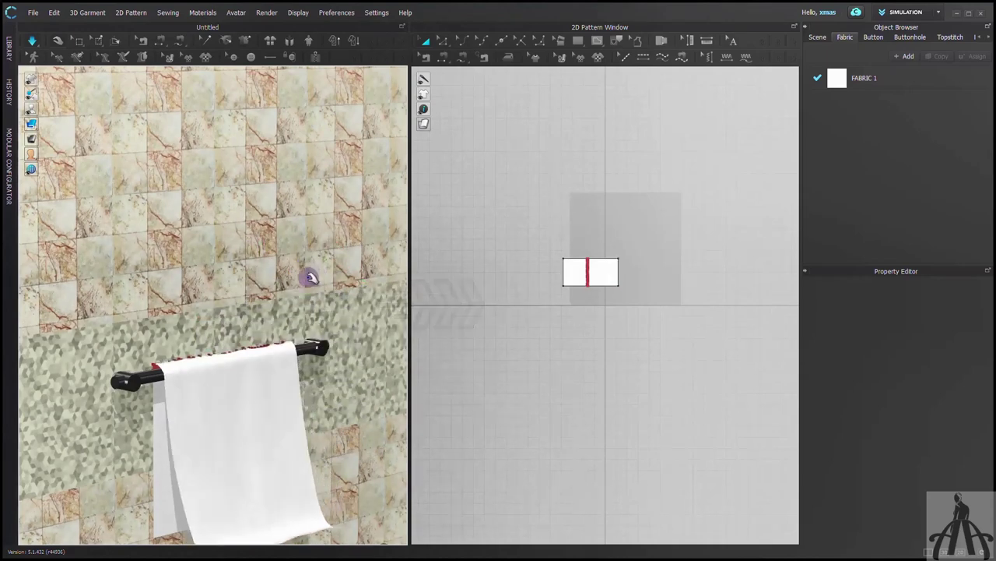
scroll(310, 277, down, 3)
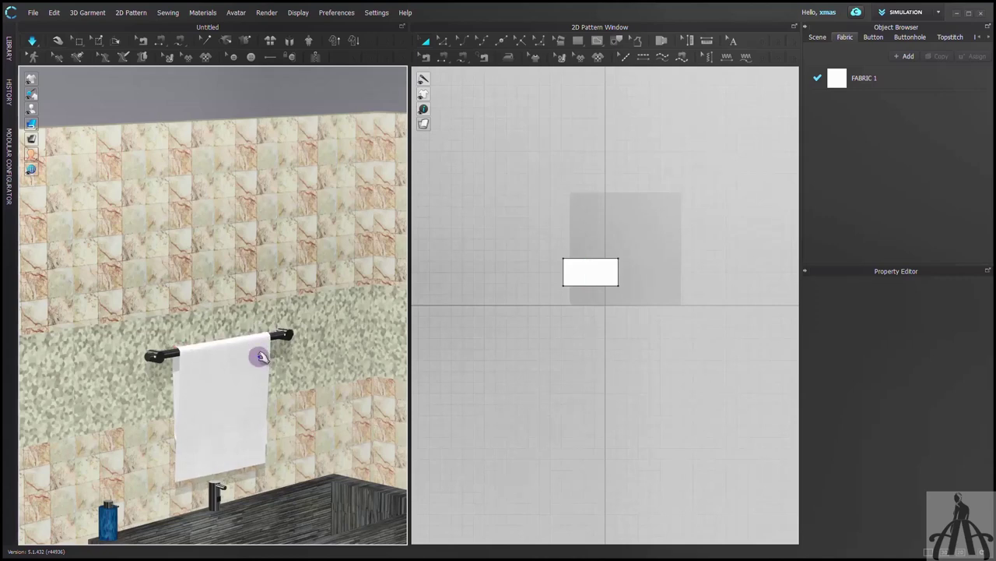
Apply Towel design Col2 (3).jpg from the My Design folder as the texture of FABRIC 1 on the towel.
click(260, 350)
click(953, 391)
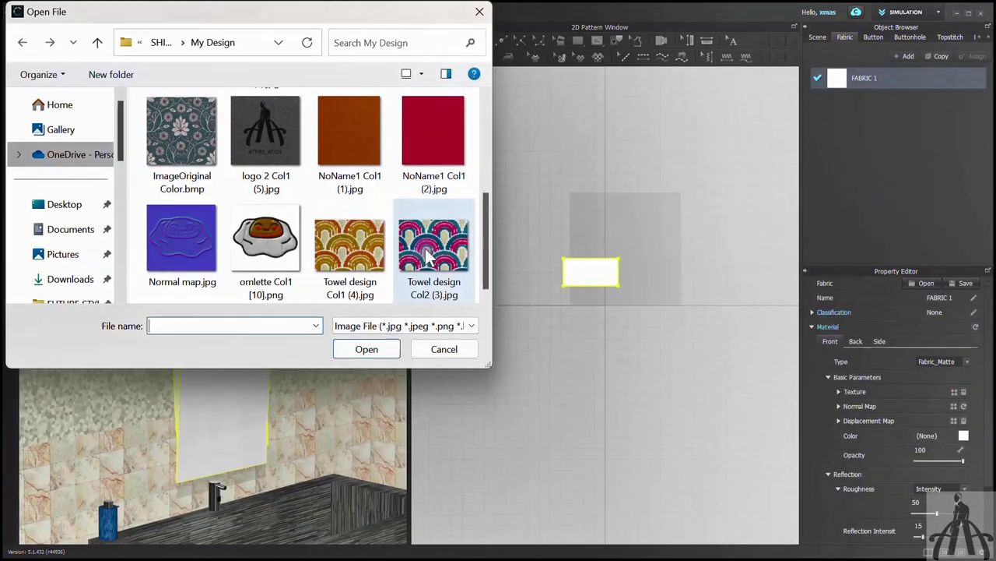
click(443, 195)
click(370, 345)
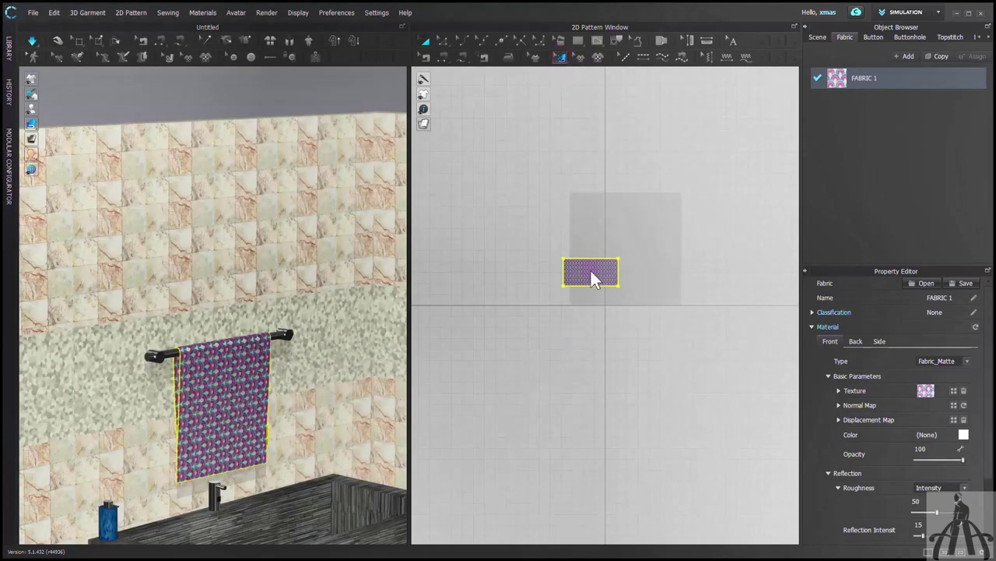
Adjust the texture's rotation and scale on the towel so the arch motifs stand upright on the hanging fabric.
scroll(592, 270, up, 10)
click(592, 270)
drag(749, 82, 702, 123)
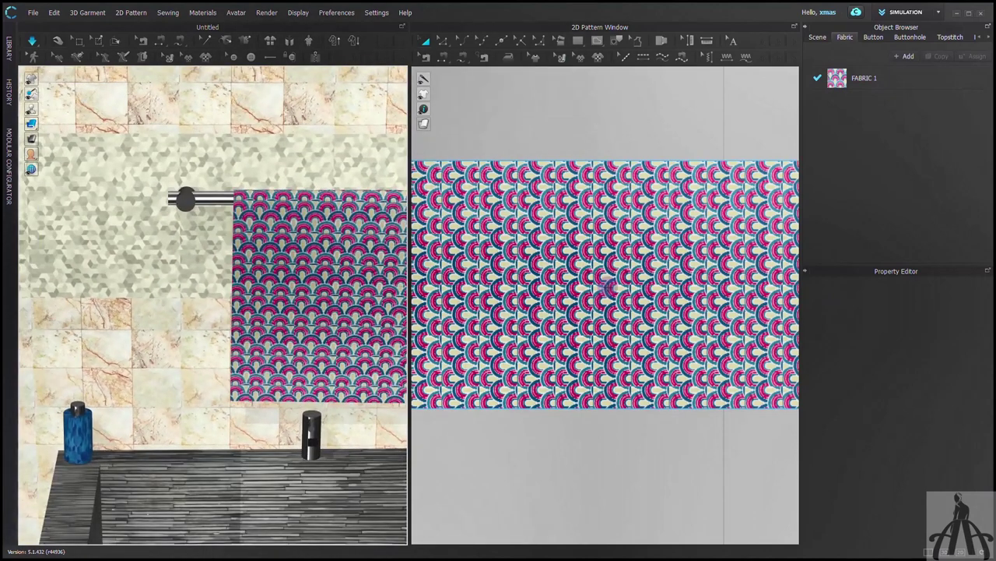
Extend the towel pattern's outline by 0.25 in and create an internal line along the original edge.
click(607, 286)
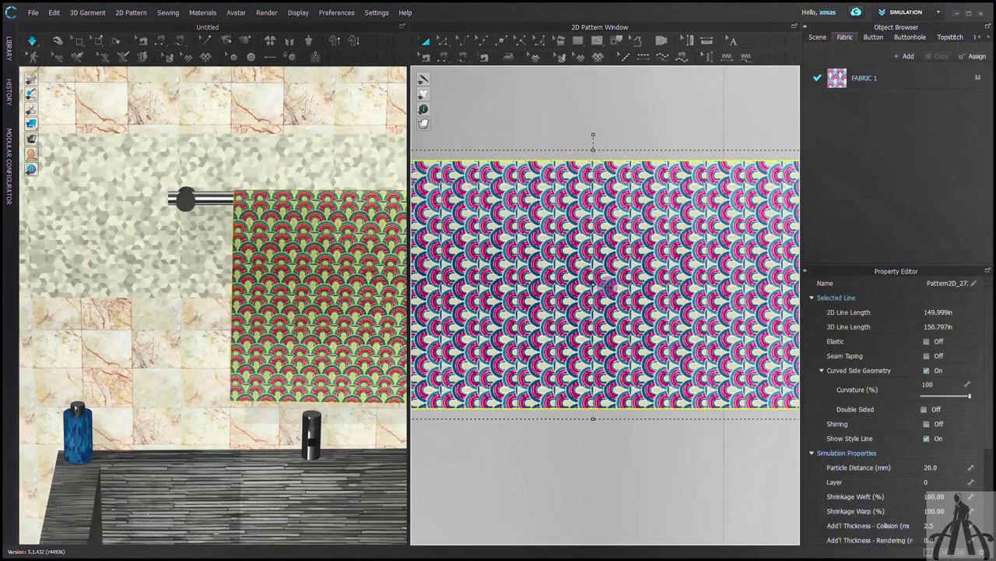
right_click(605, 286)
click(629, 243)
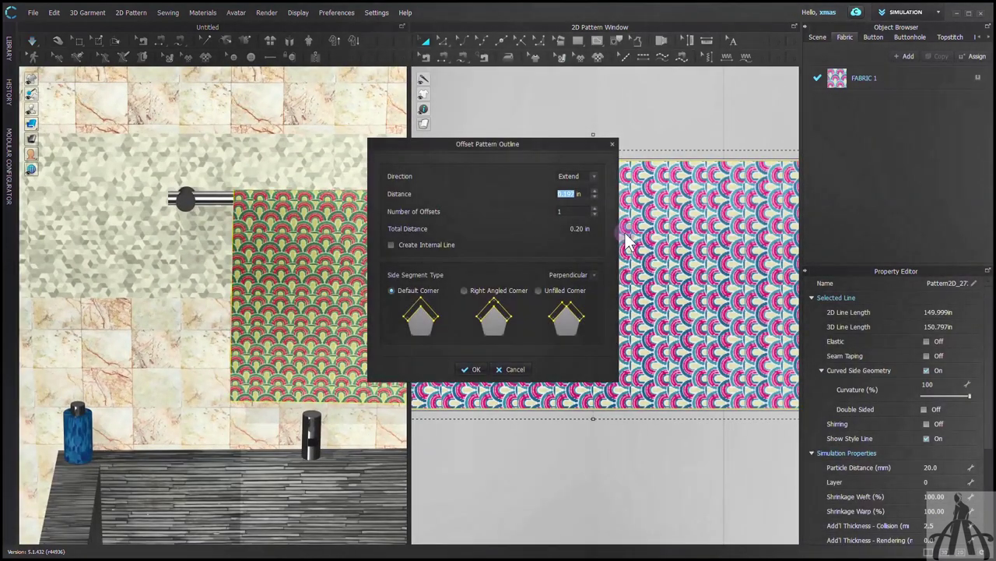
text(.25)
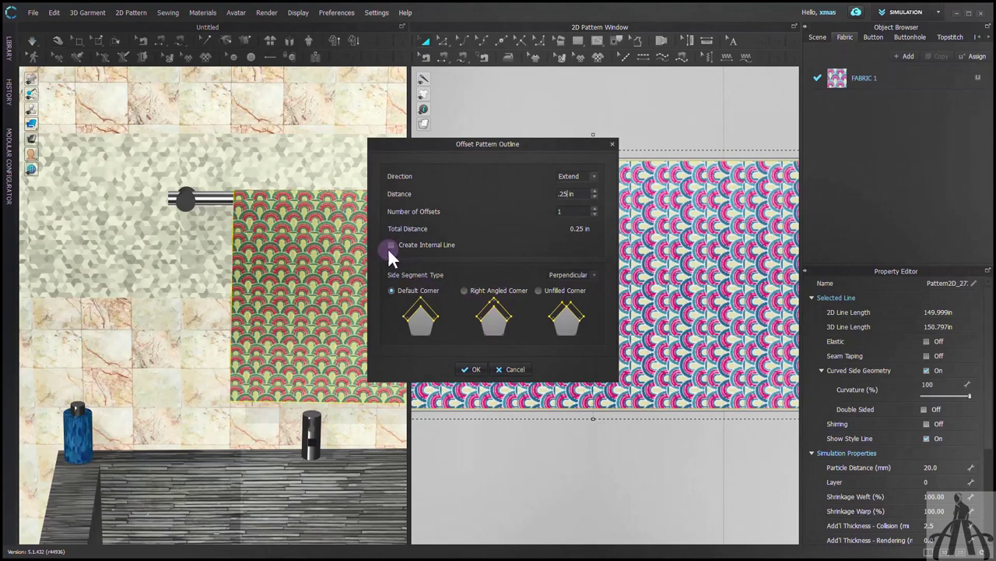
click(470, 369)
Cut the towel pattern along the internal line to split off the narrow outer border.
scroll(603, 187, up, 5)
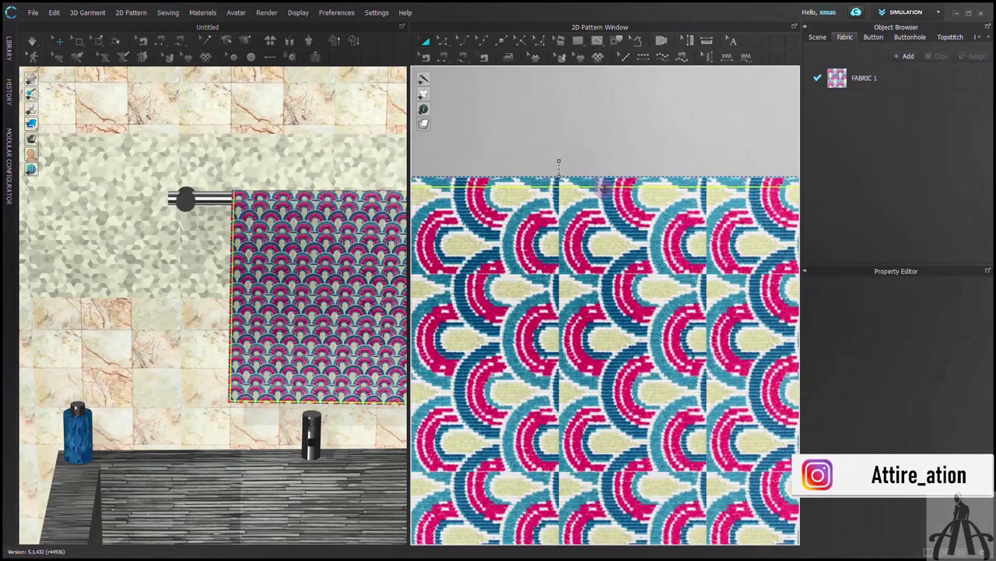
click(604, 189)
right_click(604, 189)
click(629, 366)
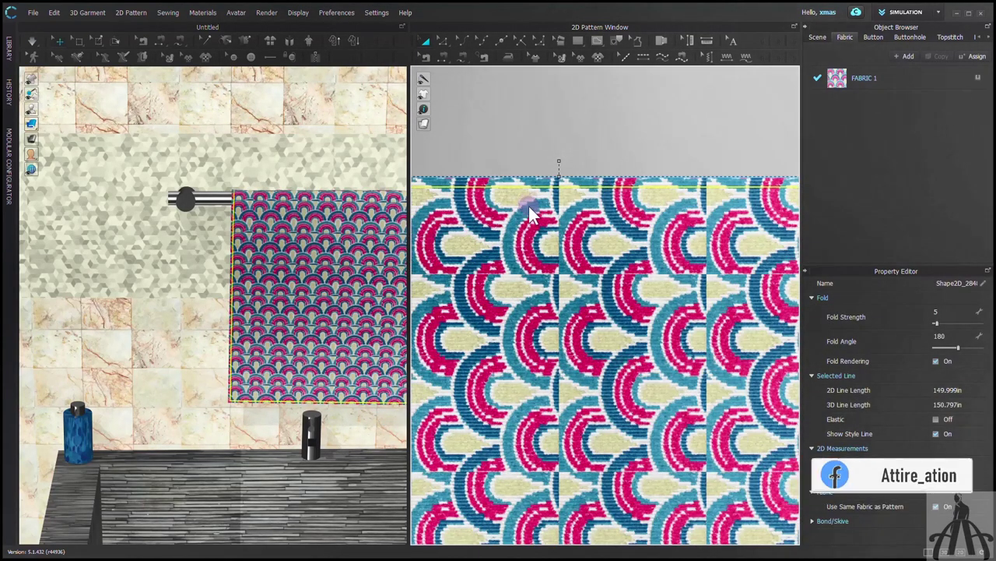
Move the main towel panel clear of its border strip in the 2D pattern layout.
scroll(568, 211, down, 5)
click(569, 259)
drag(543, 297, 554, 328)
scroll(575, 207, up, 3)
scroll(586, 204, up, 2)
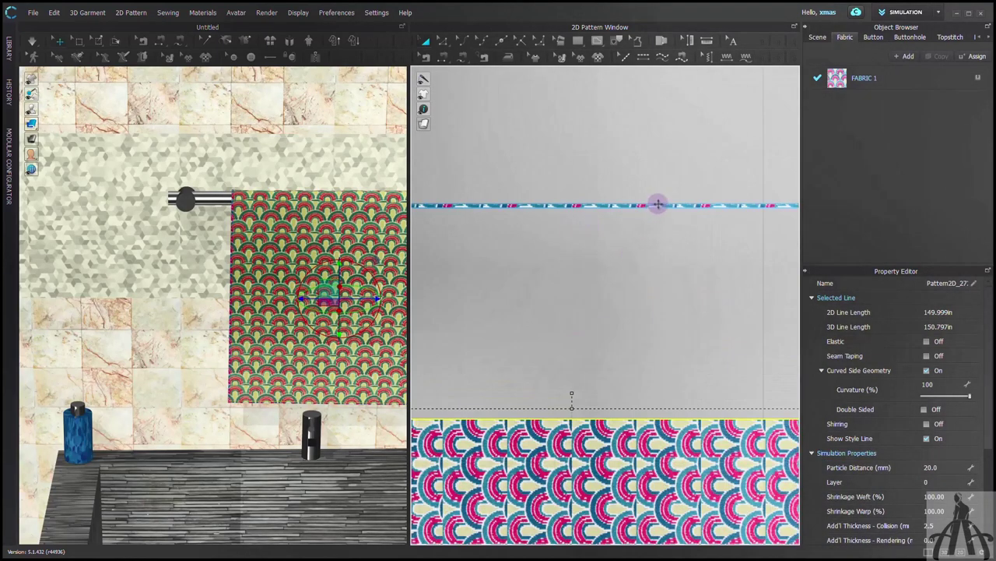
Assign a new fabric, FABRIC 2, to the border strip and give it the red NoName1 Col1 (2).jpg texture.
scroll(926, 456, down, 3)
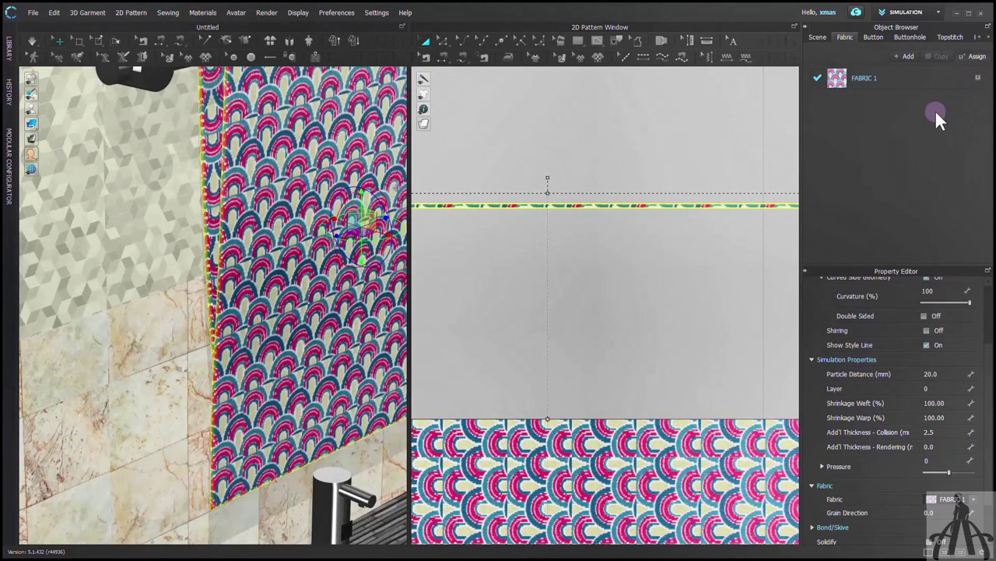
click(934, 110)
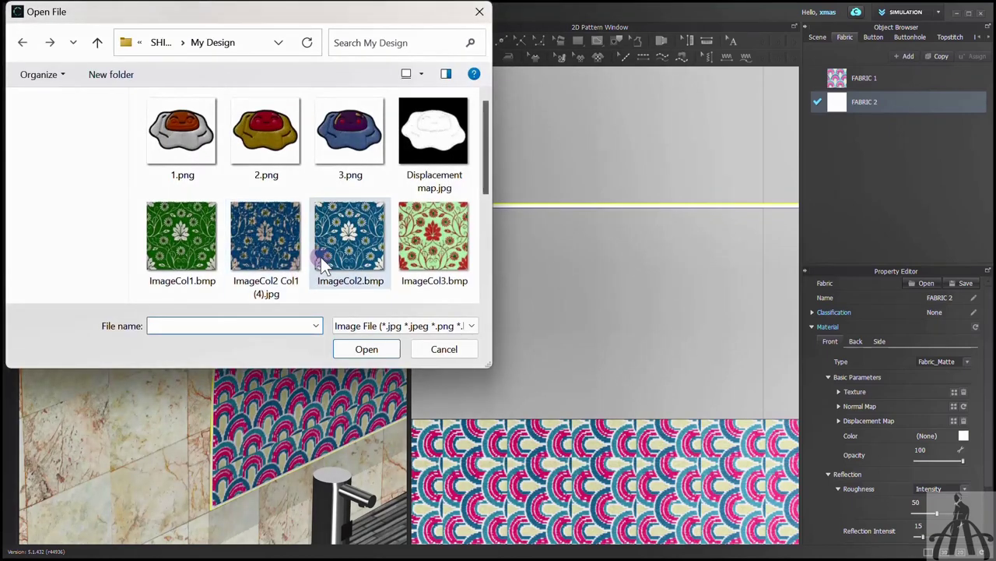
scroll(321, 257, down, 5)
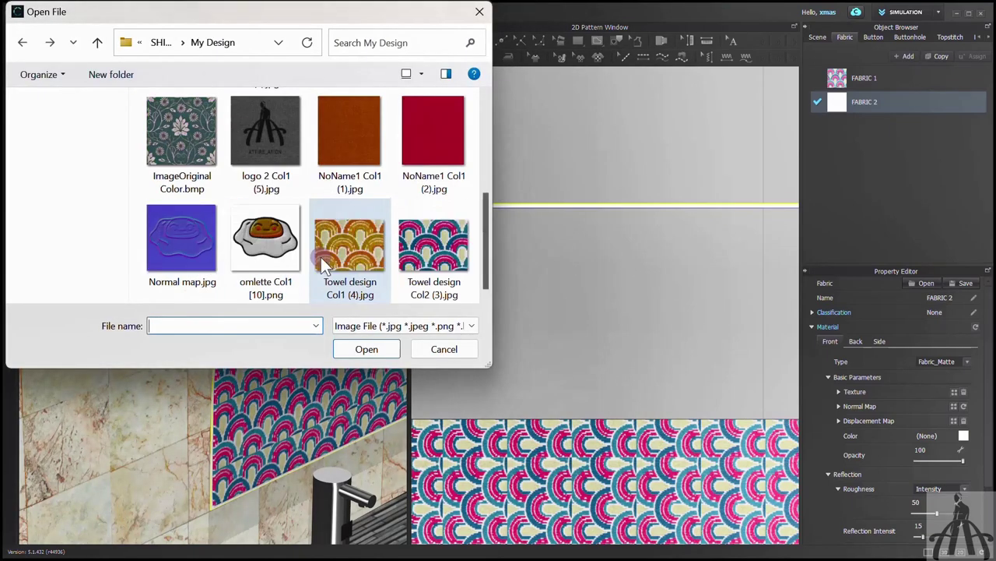
click(429, 152)
click(385, 350)
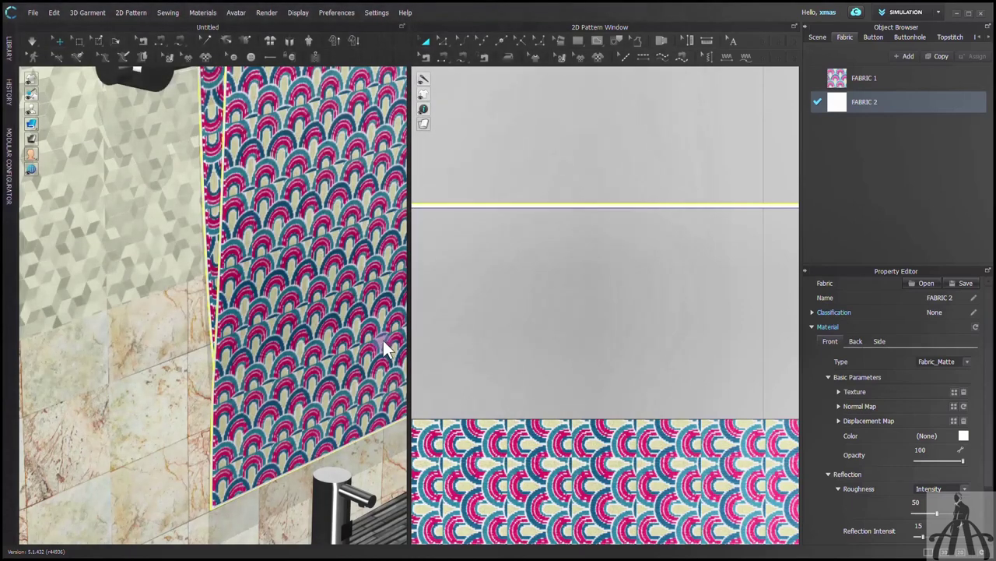
Extend the red border strip's outline with Offset Pattern Outline.
right_click(572, 201)
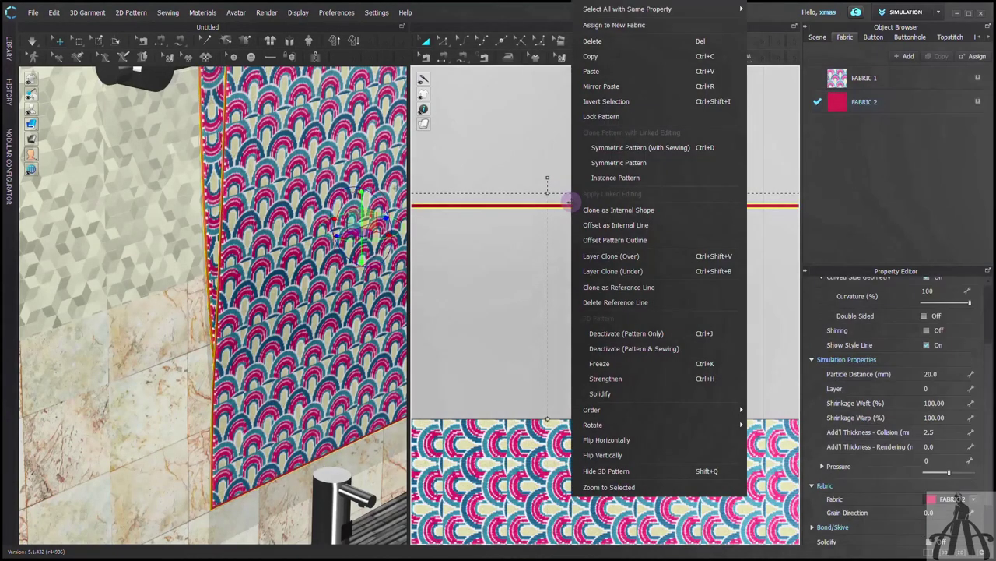
click(604, 240)
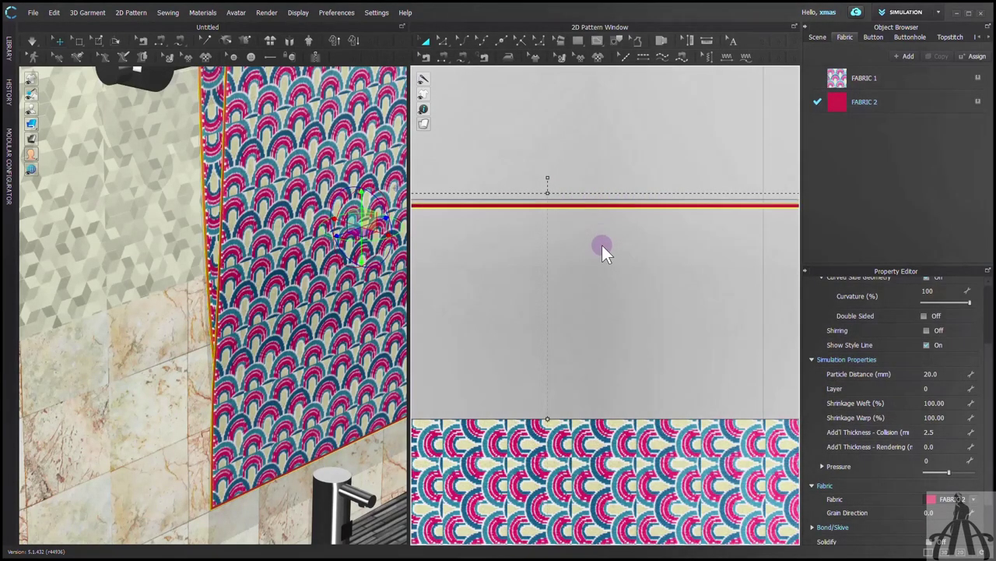
click(470, 368)
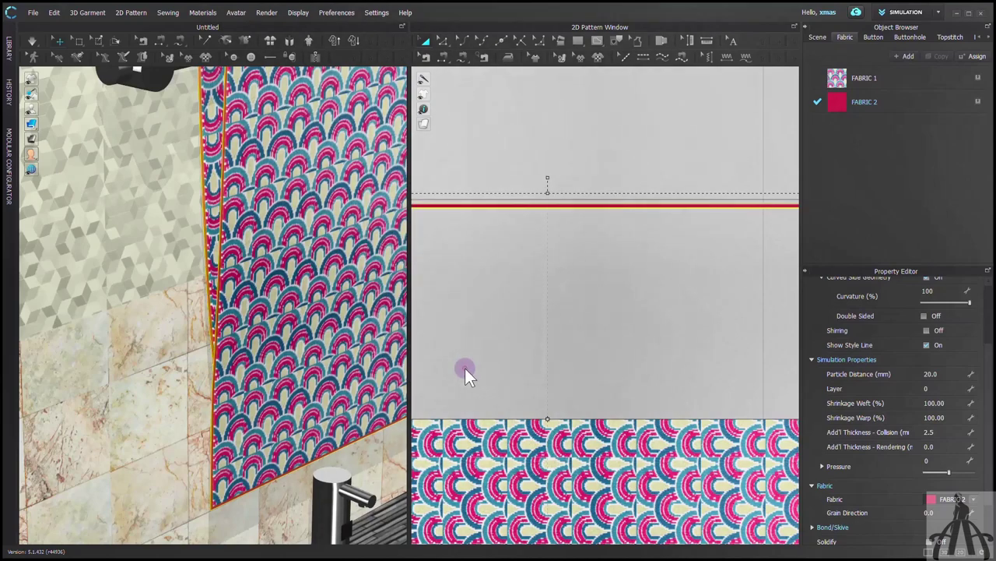
scroll(234, 273, down, 3)
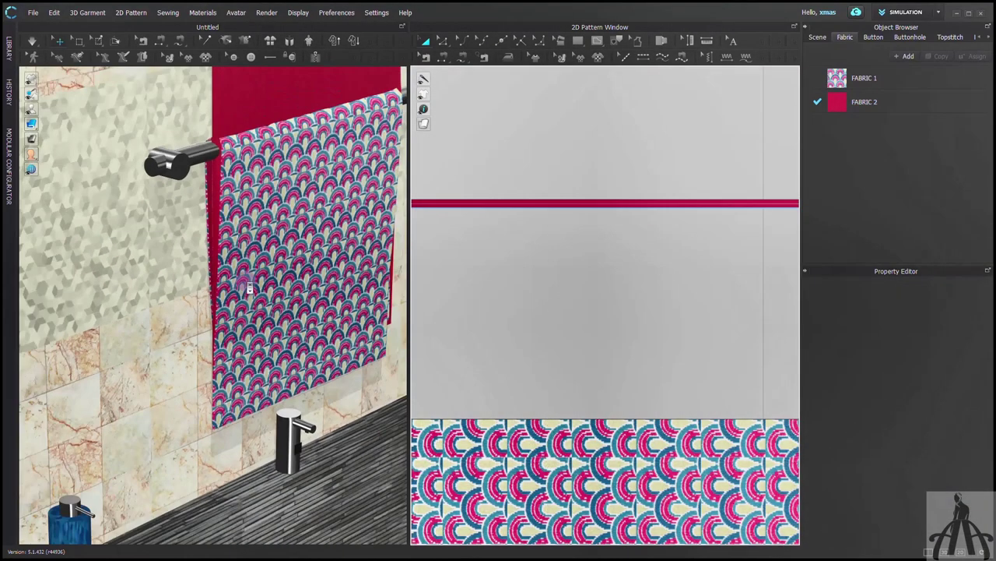
Try to simulate the towel panel together with its red border strip in their current 3D positions.
right_drag(243, 285, 214, 289)
scroll(237, 277, down, 2)
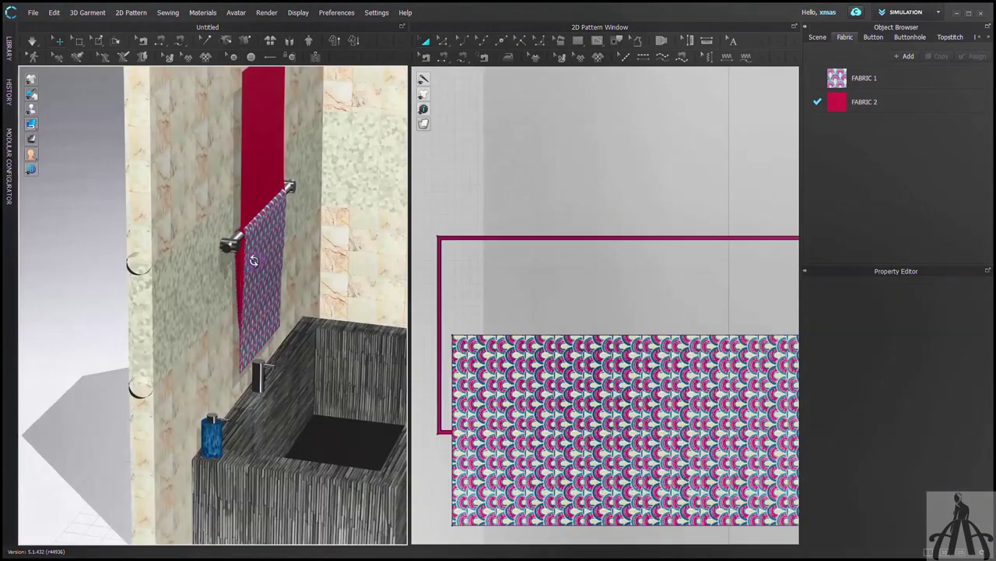
right_drag(254, 260, 202, 260)
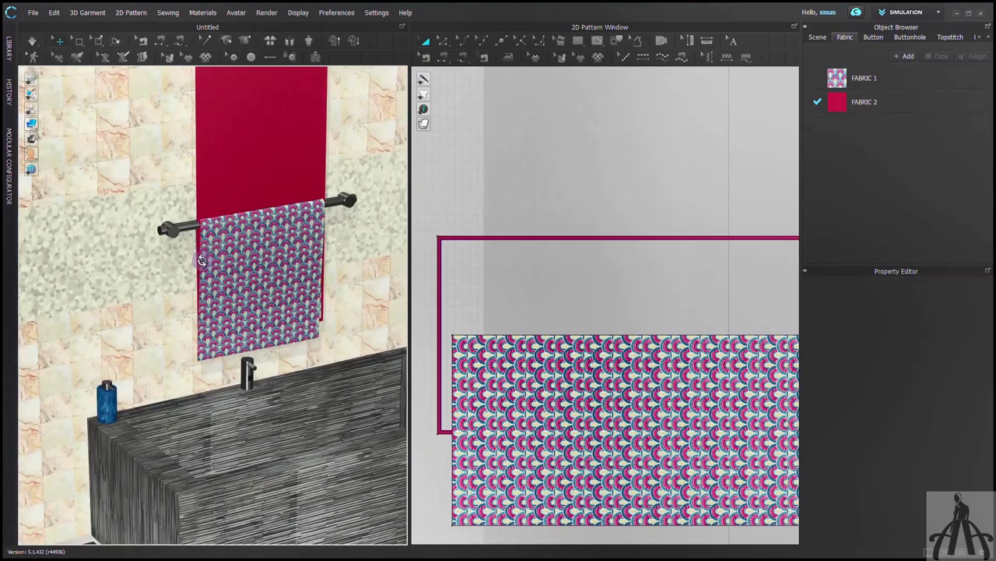
key(space)
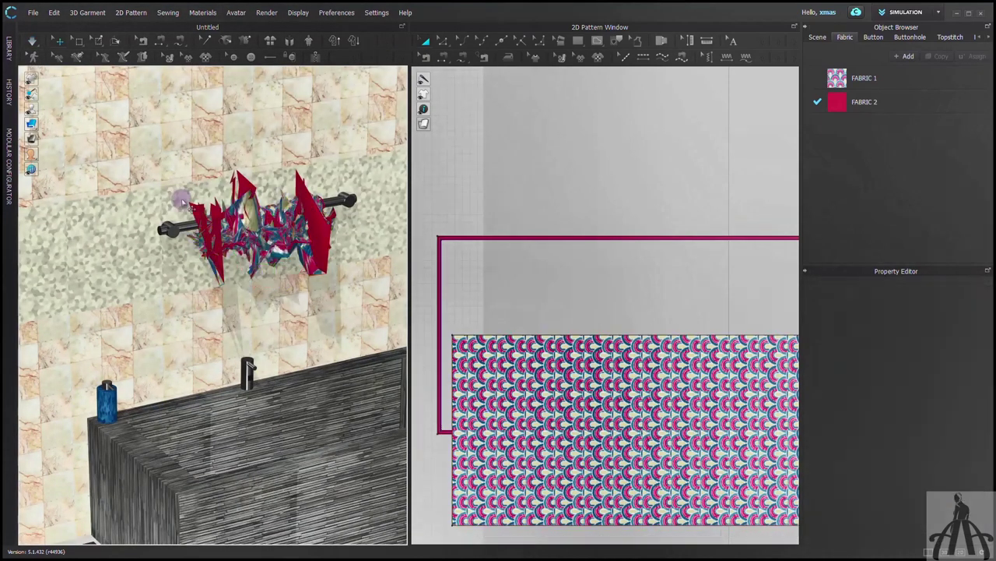
key(ctrl+z)
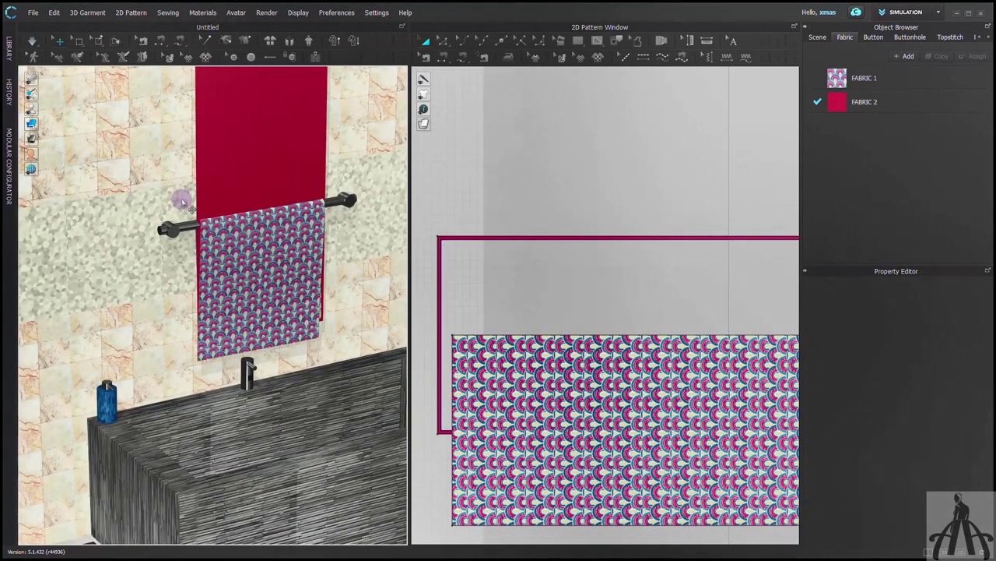
Freeze the main towel panel and attach the red border strip around its edges with Superimpose (Side).
right_click(580, 423)
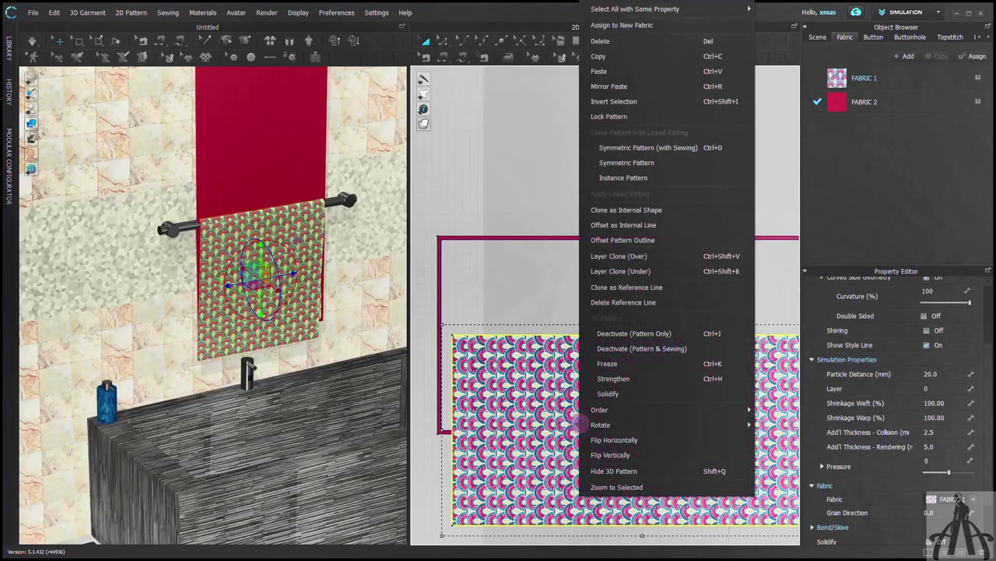
click(610, 368)
right_click(251, 144)
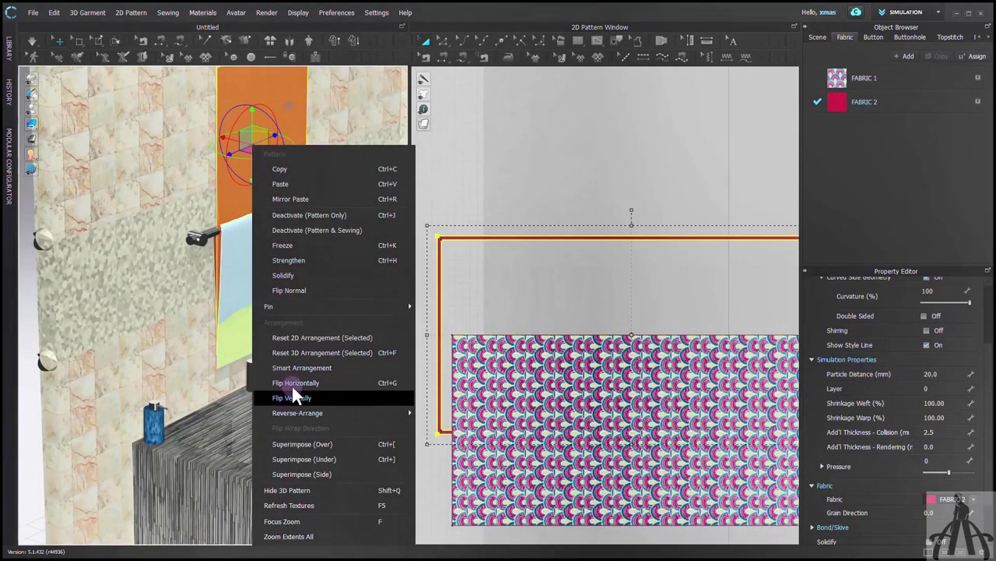
click(308, 473)
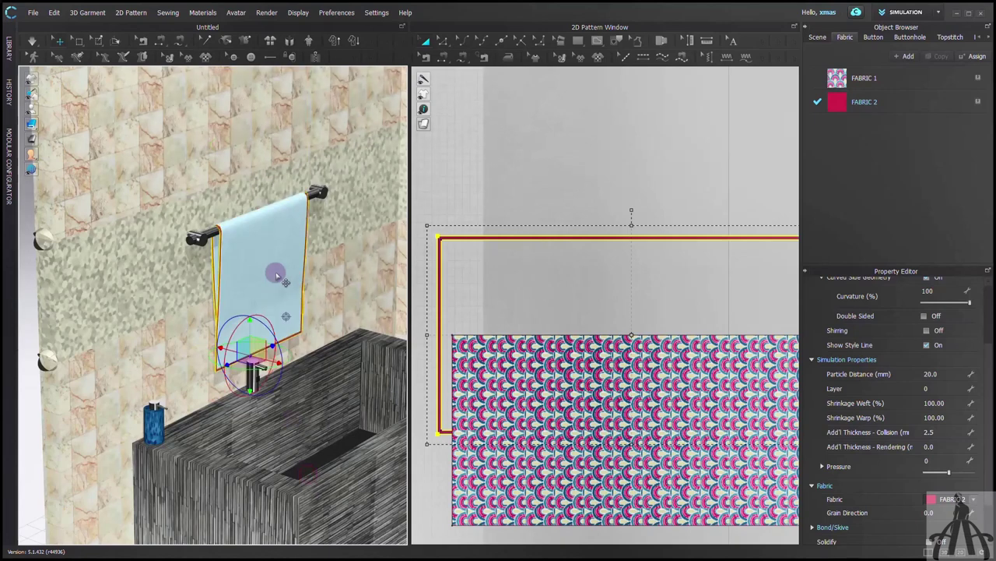
Run the simulation with the superimposed border strip, and unfreeze the main towel panel.
key(space)
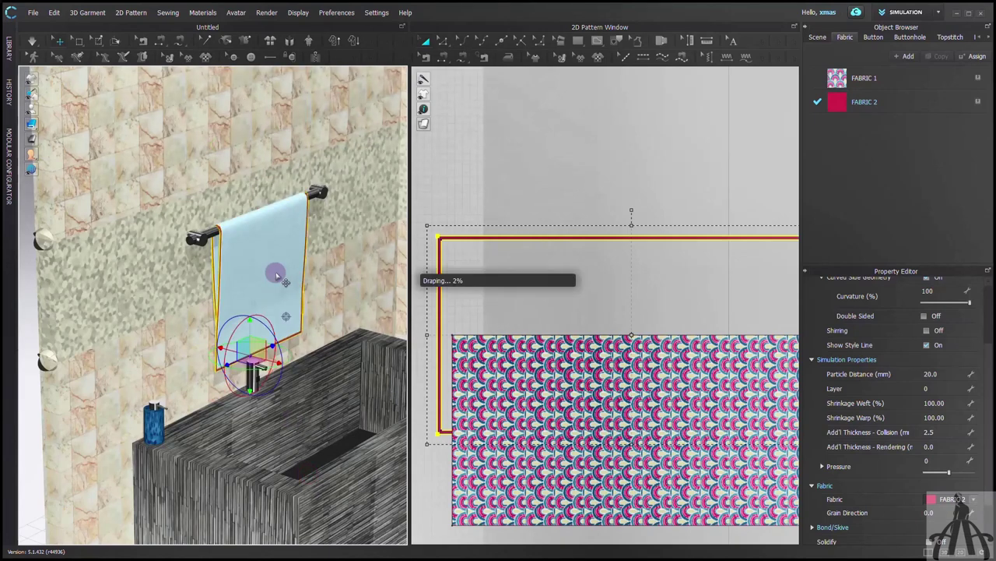
right_click(276, 276)
click(329, 253)
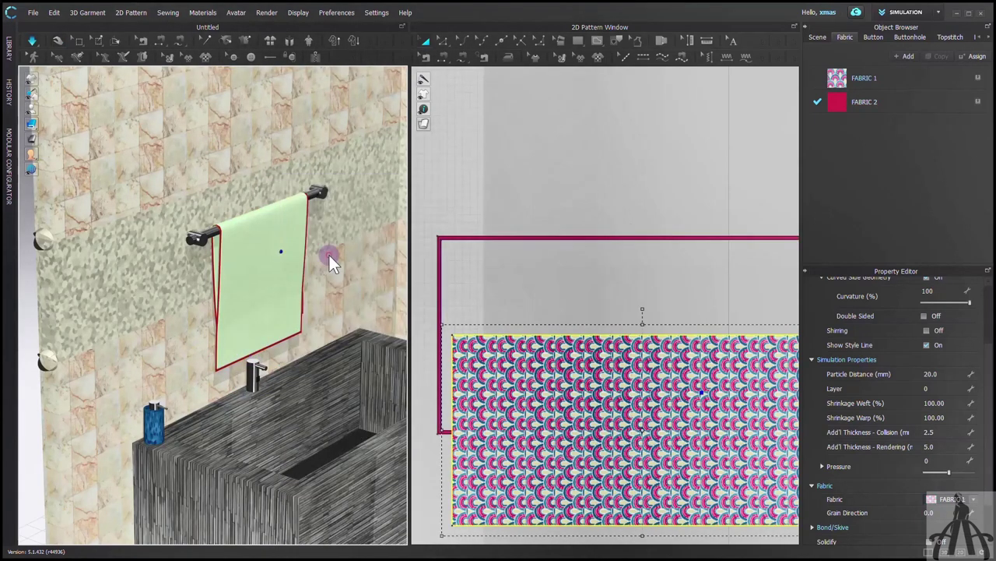
Turn on Double Sided for the red border strip and edit its additional rendering thickness.
click(583, 237)
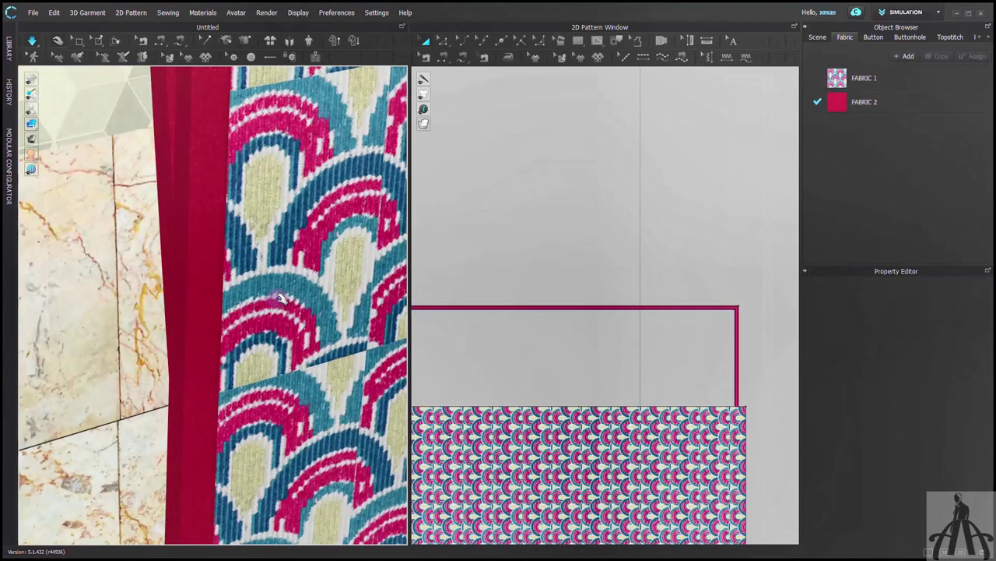
click(505, 307)
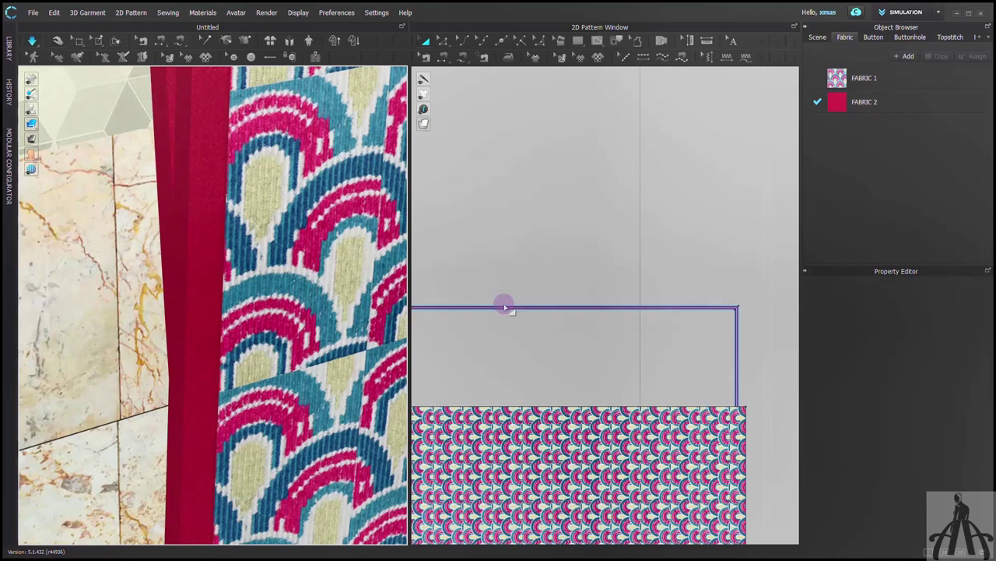
click(504, 306)
click(935, 416)
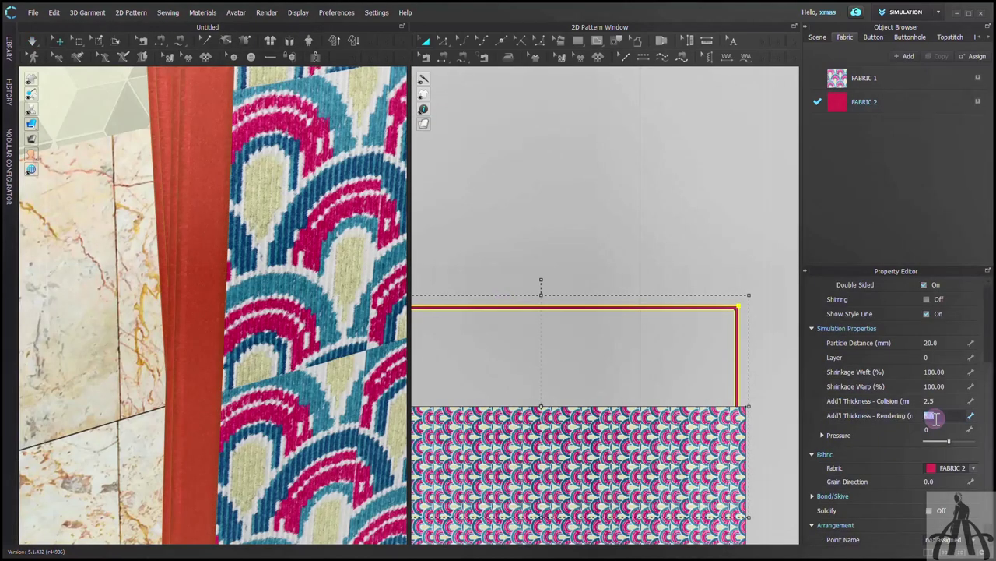
Set the main towel panel's additional rendering thickness to 1.0 mm.
click(287, 279)
scroll(287, 279, down, 10)
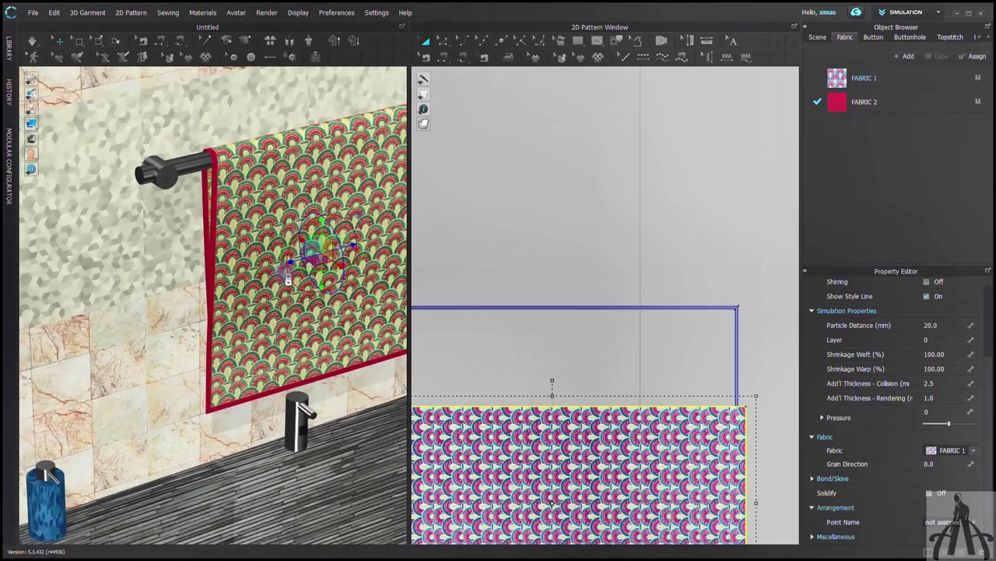
right_drag(287, 279, 310, 333)
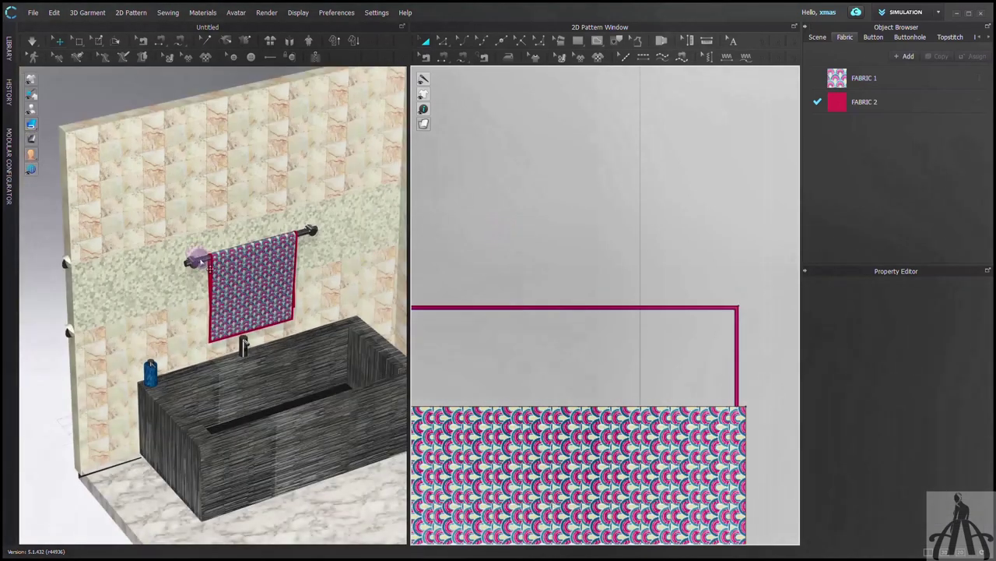
Create a small rectangular mat pattern beside the towel pieces in the 2D layout.
click(594, 251)
click(577, 41)
click(721, 327)
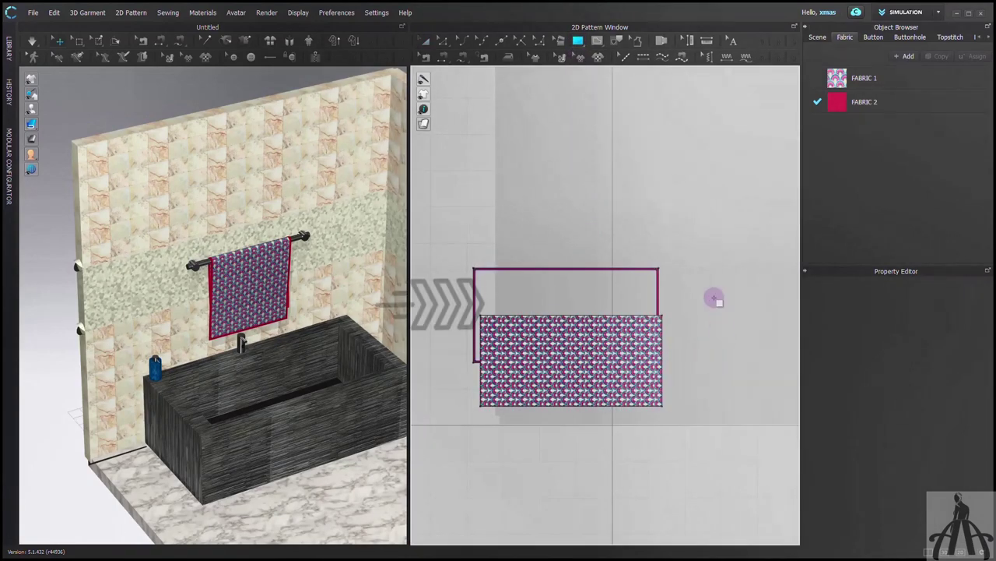
key(Return)
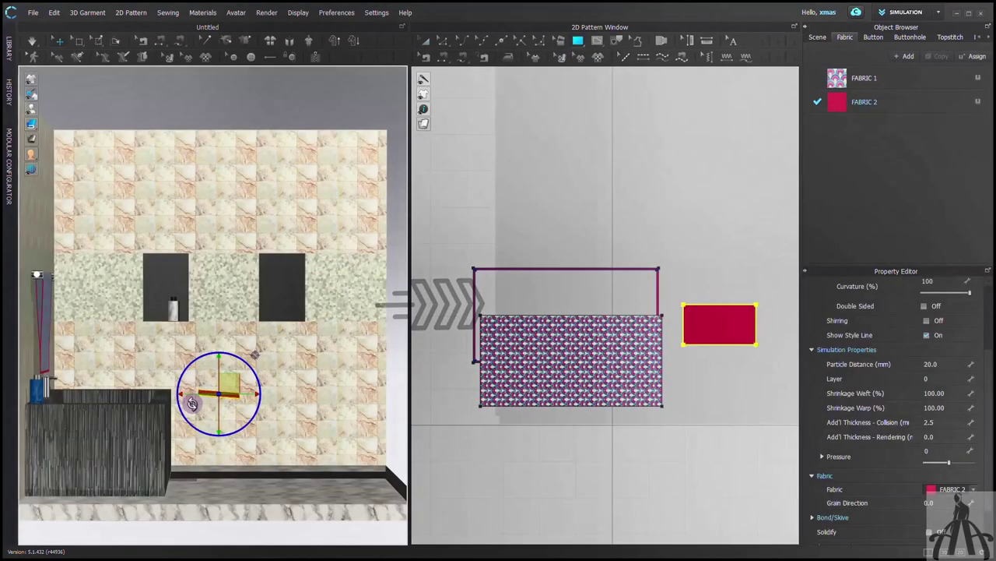
Position the new rectangle in front of the bathtub in 3D and simulate it onto the floor as a mat.
key(2)
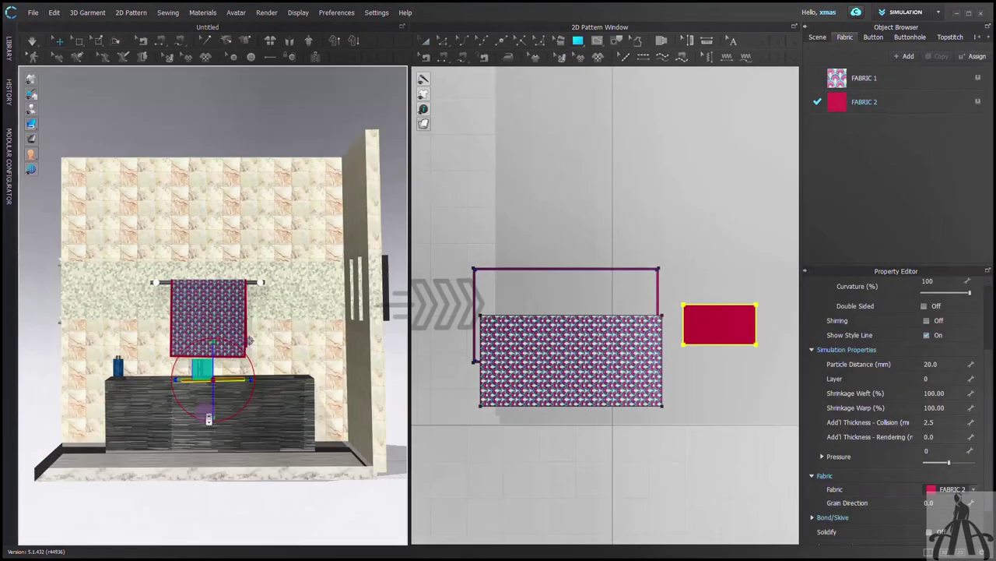
drag(200, 370, 198, 438)
right_drag(198, 438, 209, 424)
drag(209, 424, 209, 414)
key(space)
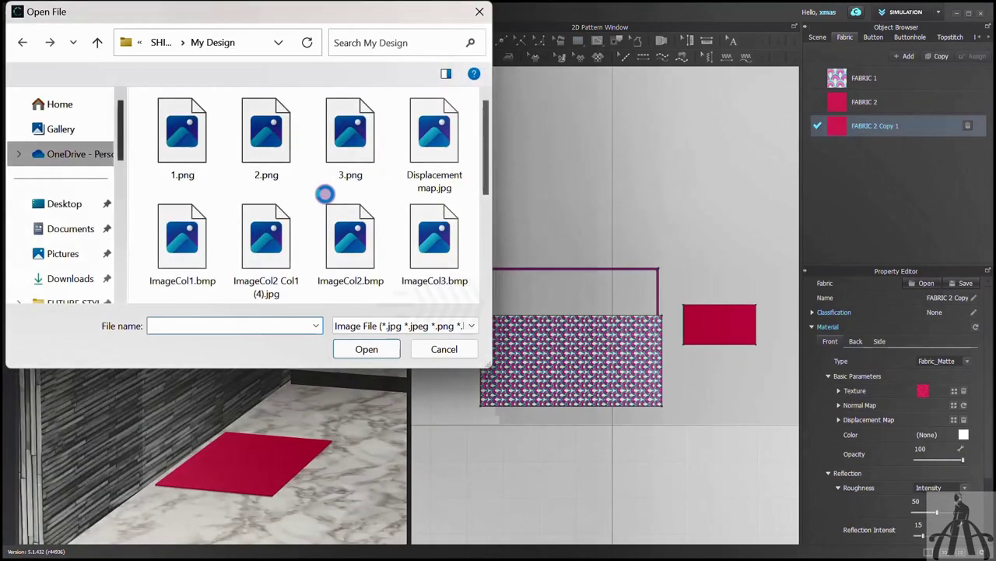
Apply the ImageCol2 Col1 (4).jpg texture from the My Design folder to the mat's fabric, FABRIC 2 Copy 1.
scroll(325, 194, down, 3)
scroll(326, 194, up, 3)
click(266, 236)
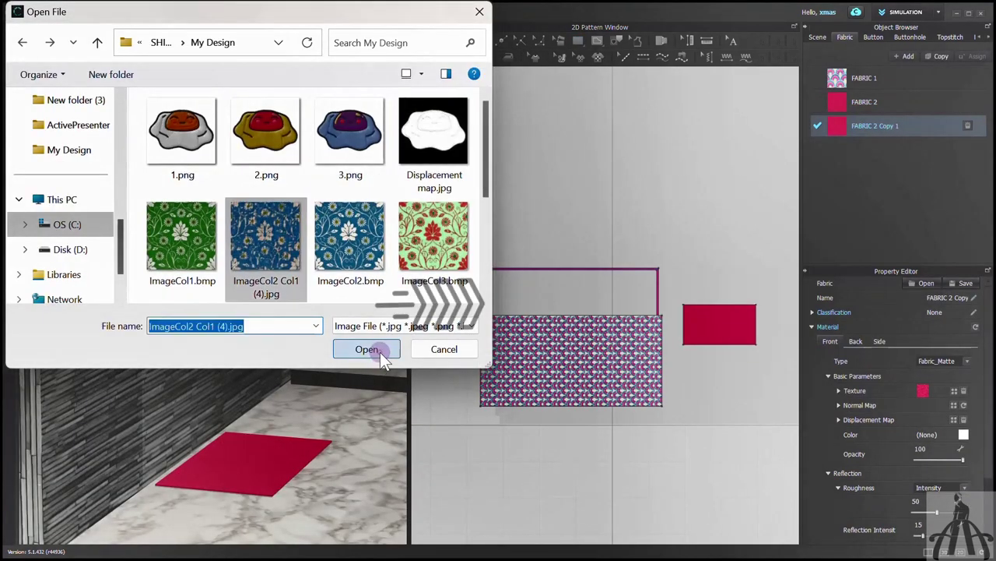
click(378, 347)
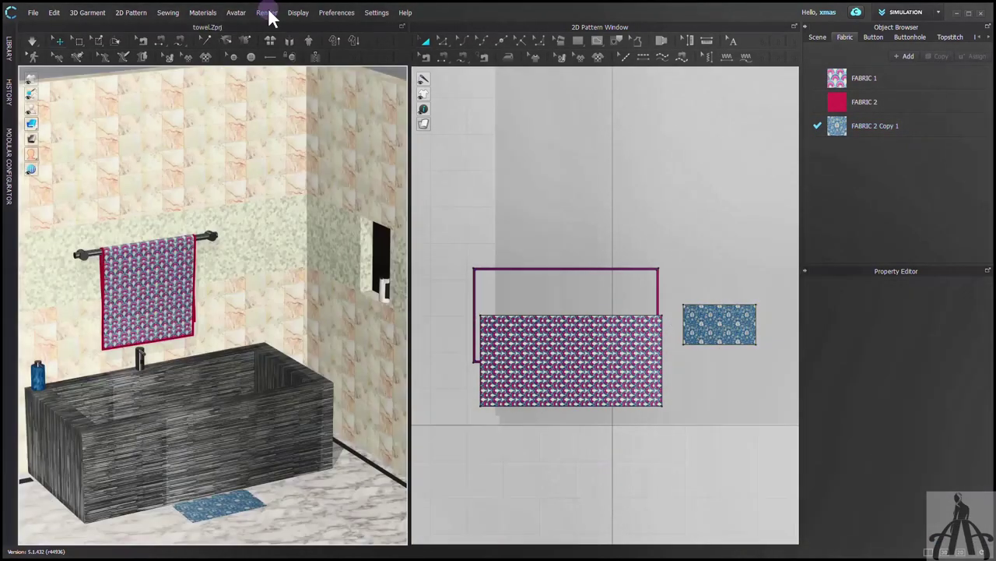
Open the Render window, render the bathroom scene, and adjust the viewpoint toward the towel and tub.
click(267, 13)
click(270, 25)
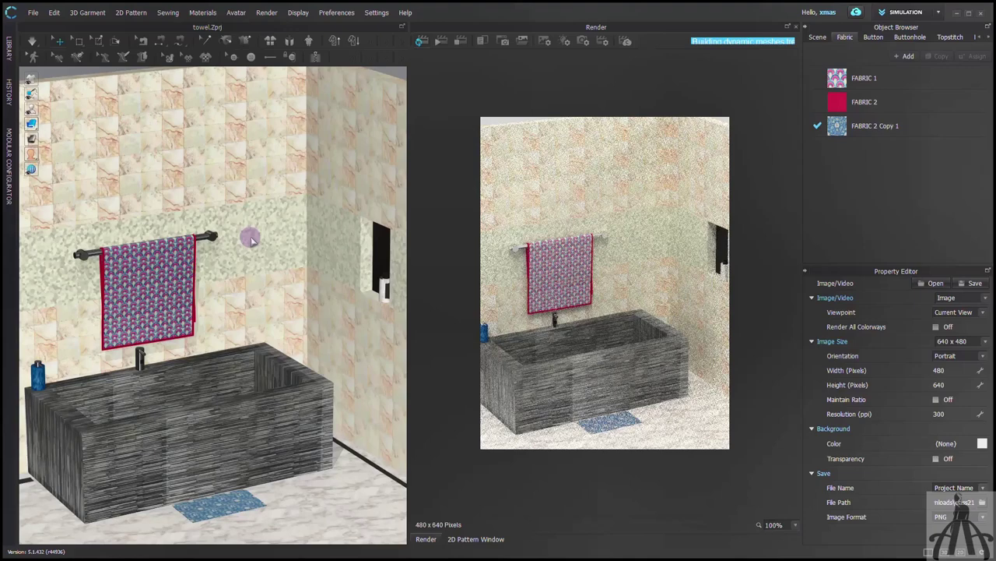
scroll(204, 272, up, 1)
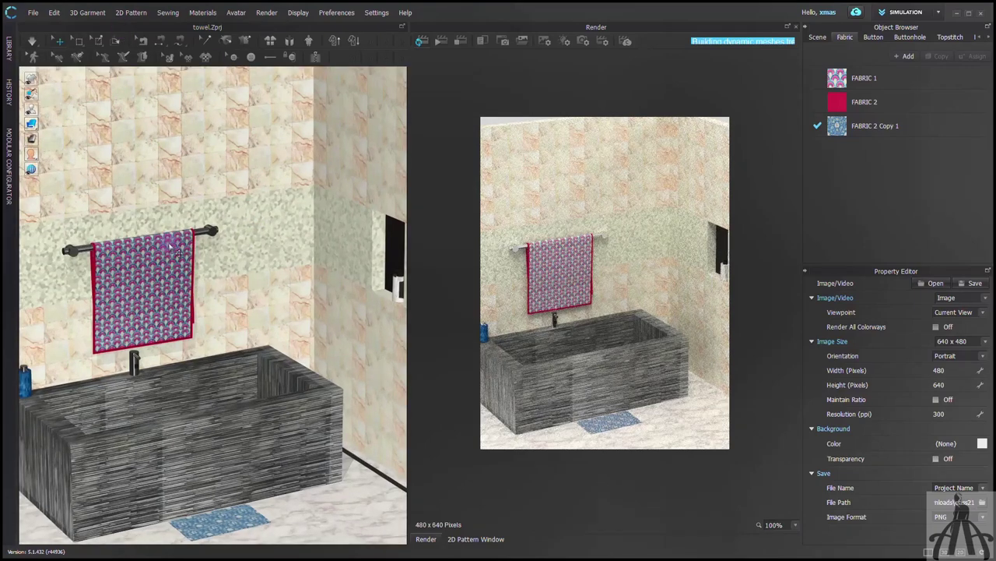
right_drag(204, 264, 183, 258)
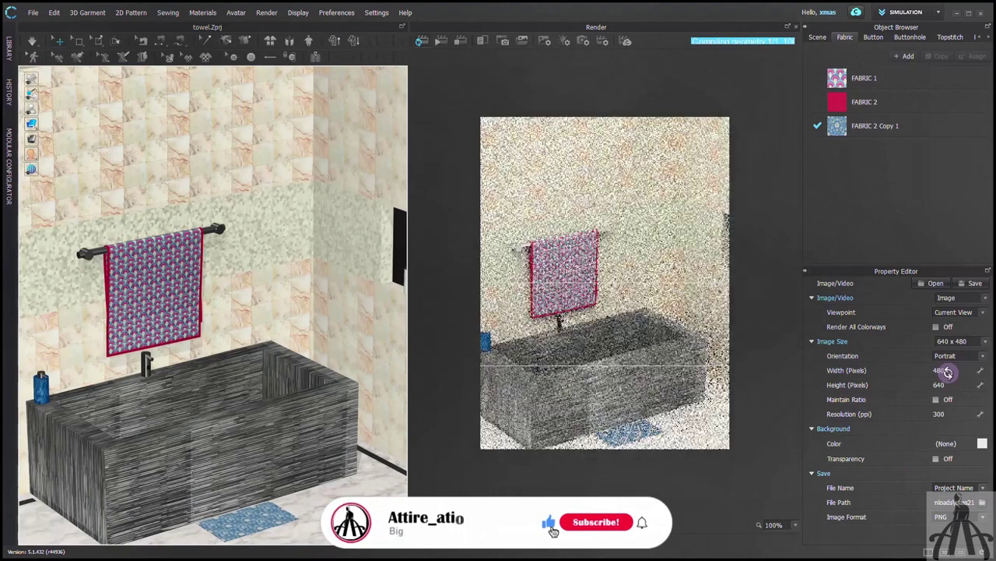
Try render image widths of 500 and 550 pixels.
double_click(942, 370)
text(500)
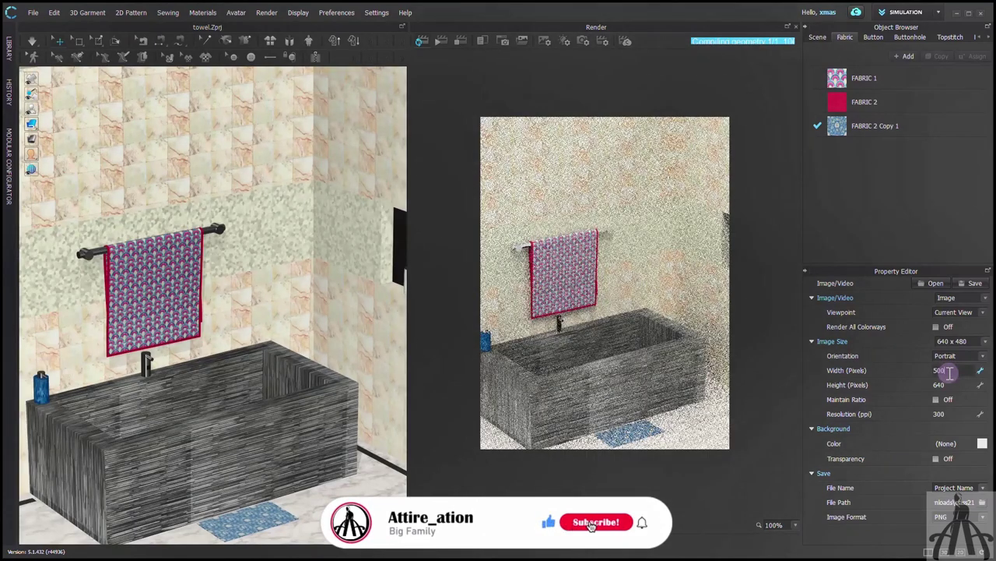
key(Return)
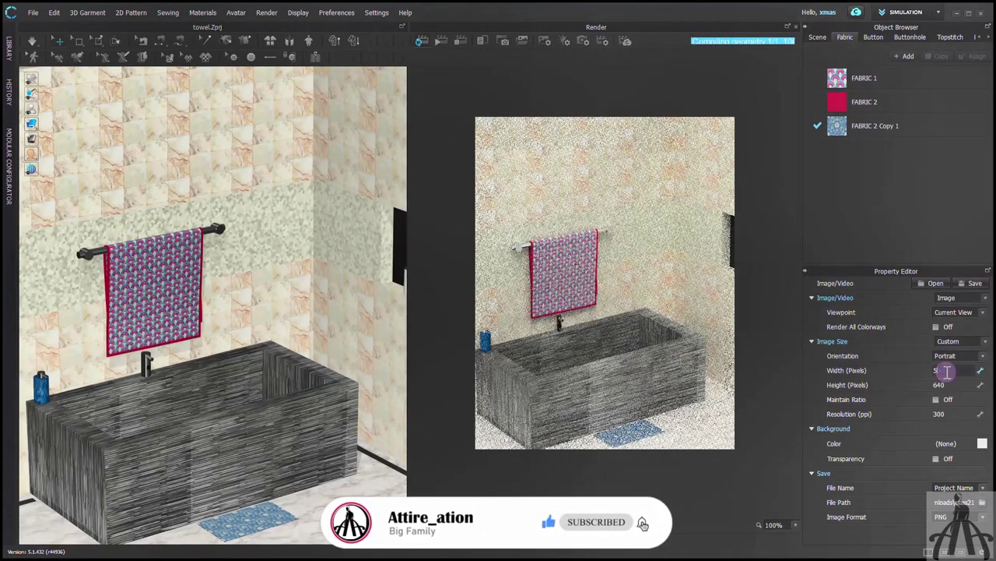
text(50)
key(Return)
middle_drag(334, 322, 324, 322)
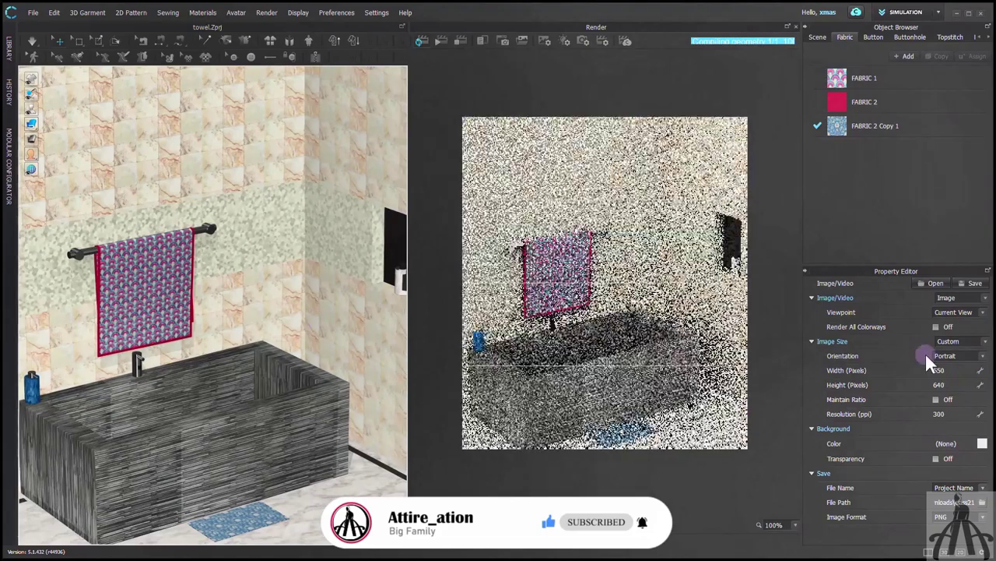
Set the render image width to 600 pixels and reframe the scene around the towel, tub and mat.
double_click(938, 370)
text(600)
key(Return)
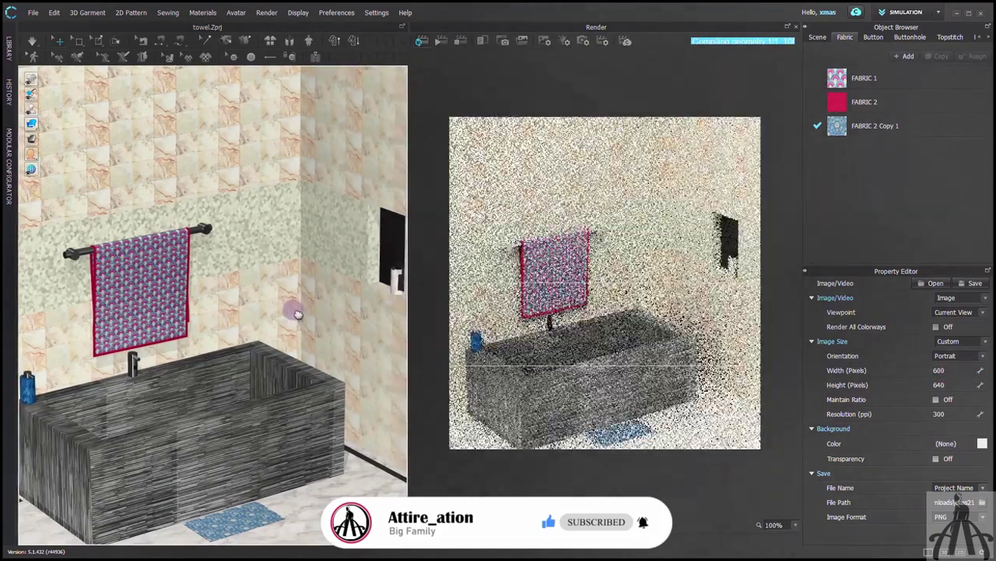
scroll(301, 314, up, 1)
middle_drag(305, 312, 310, 281)
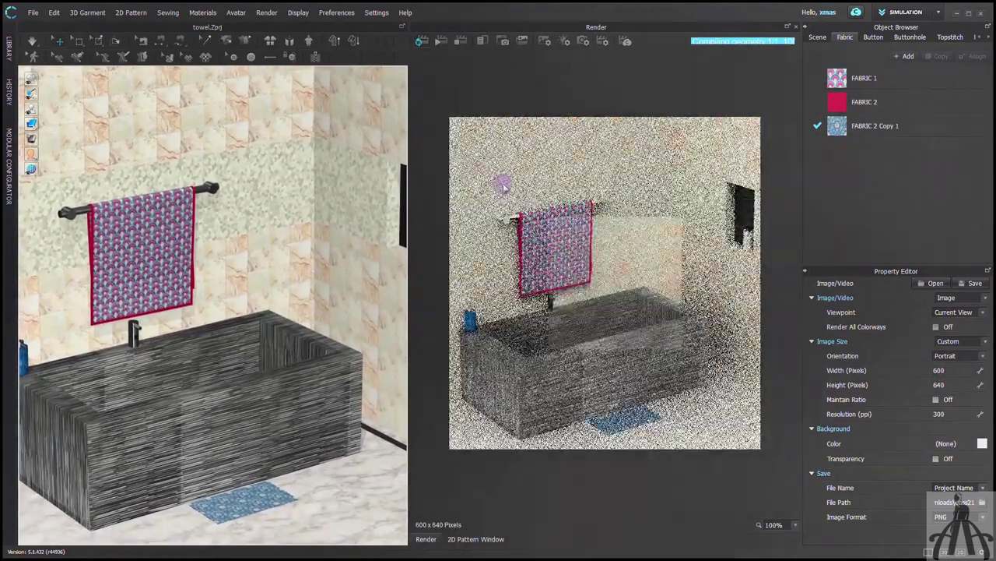